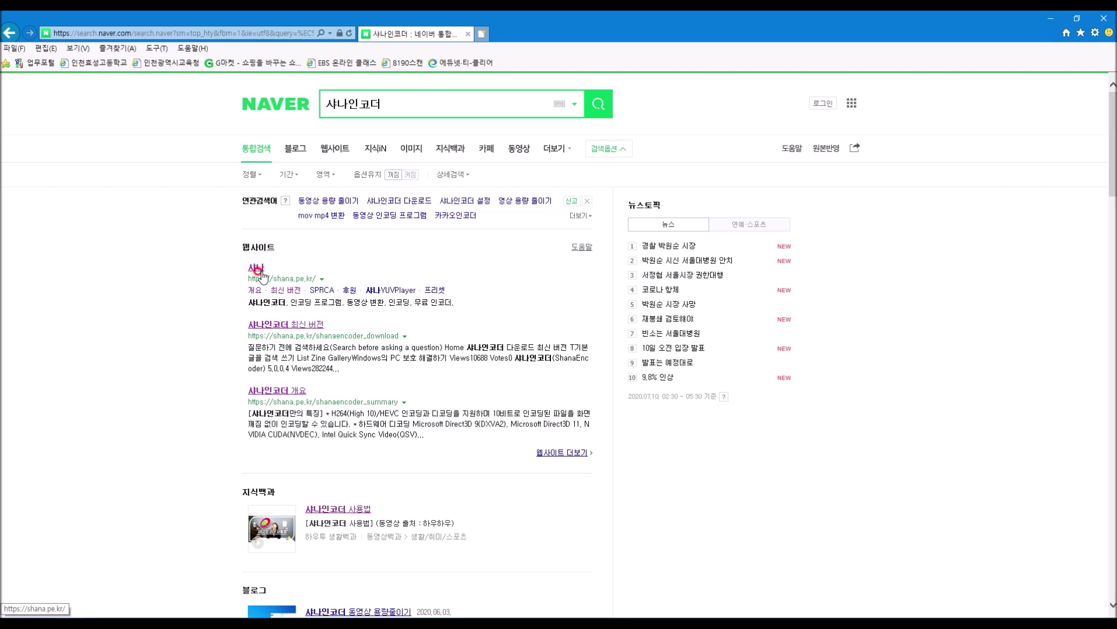
# Open the 샤나 website from the search results and go to the 샤나인코더 download page.
pyautogui.click(260, 272)
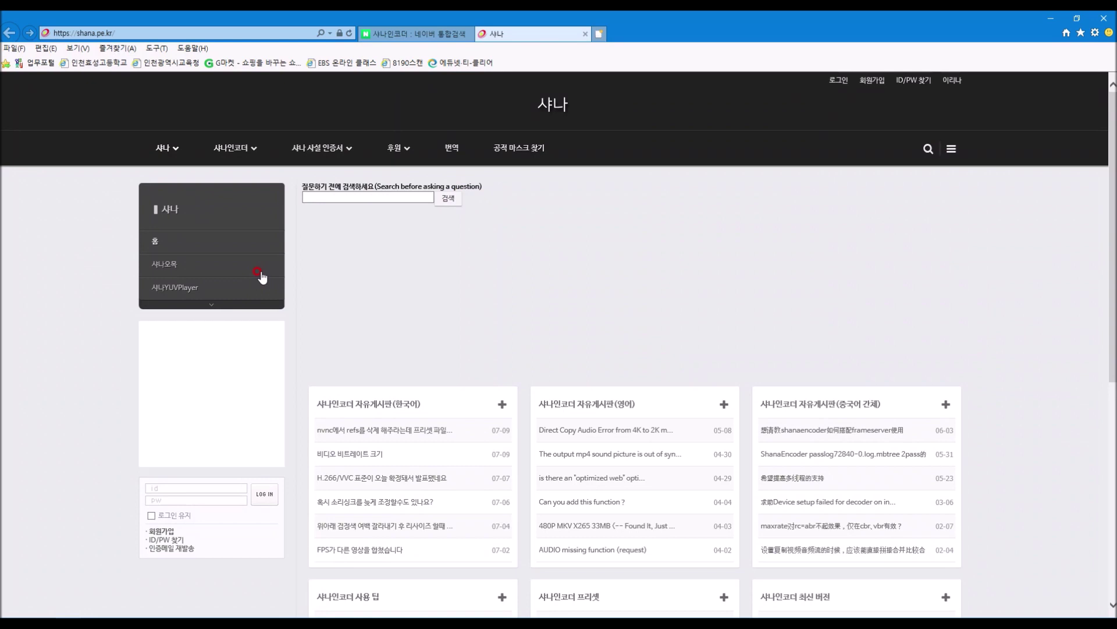
pyautogui.moveTo(238, 152)
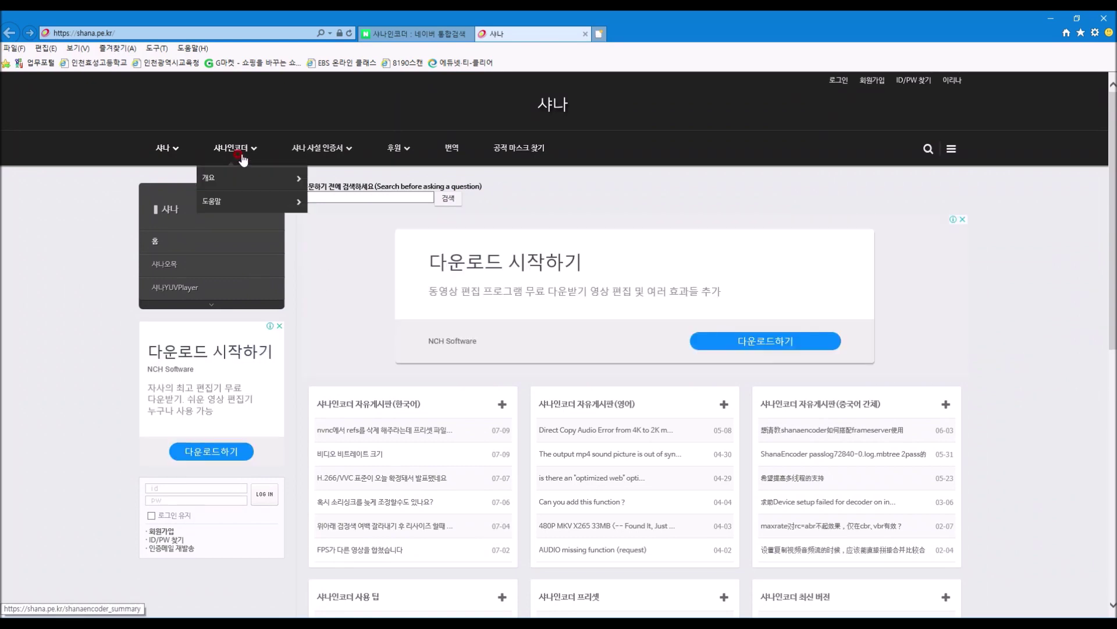
pyautogui.moveTo(220, 282)
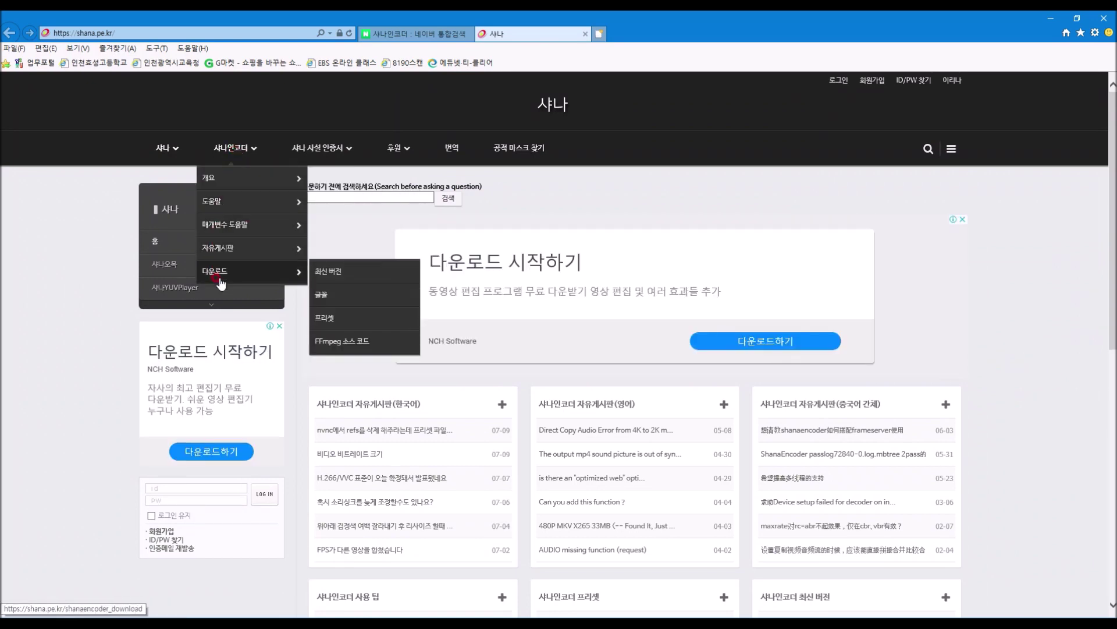
pyautogui.click(220, 282)
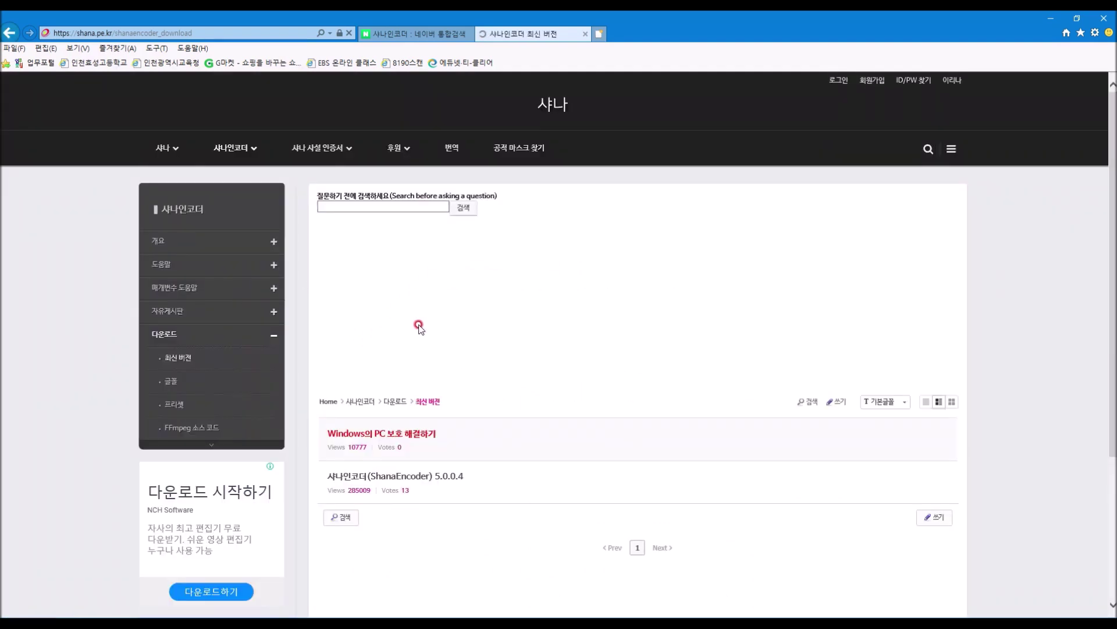
# Open the 샤나인코더(ShanaEncoder) 5.0.0.4 post and go to its download link.
pyautogui.click(391, 490)
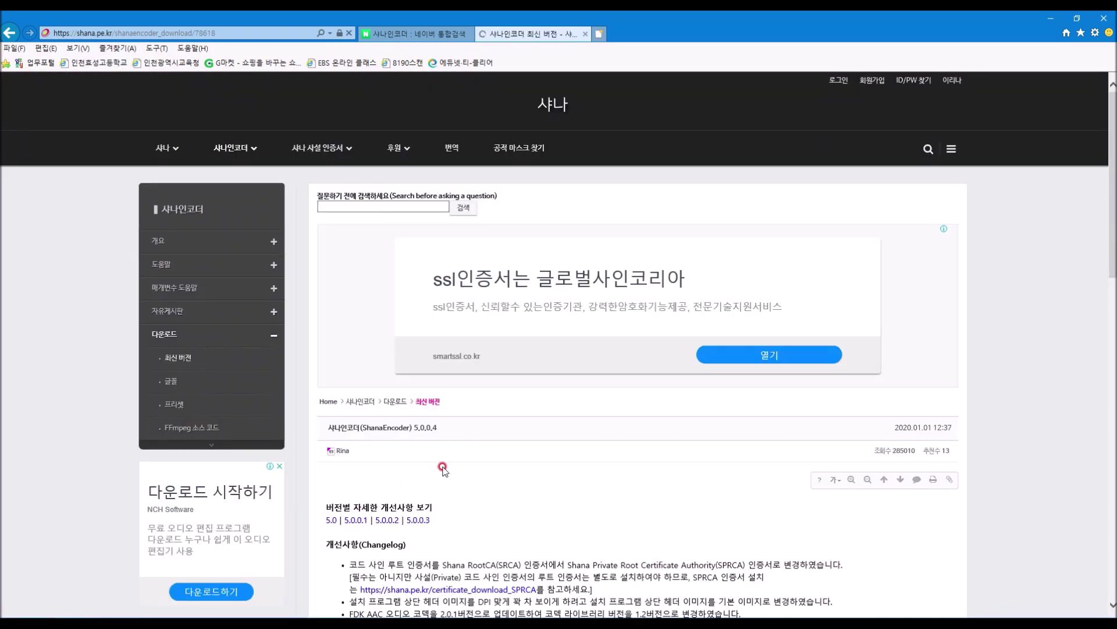
pyautogui.scroll(-8, 408, 454)
pyautogui.click(367, 196)
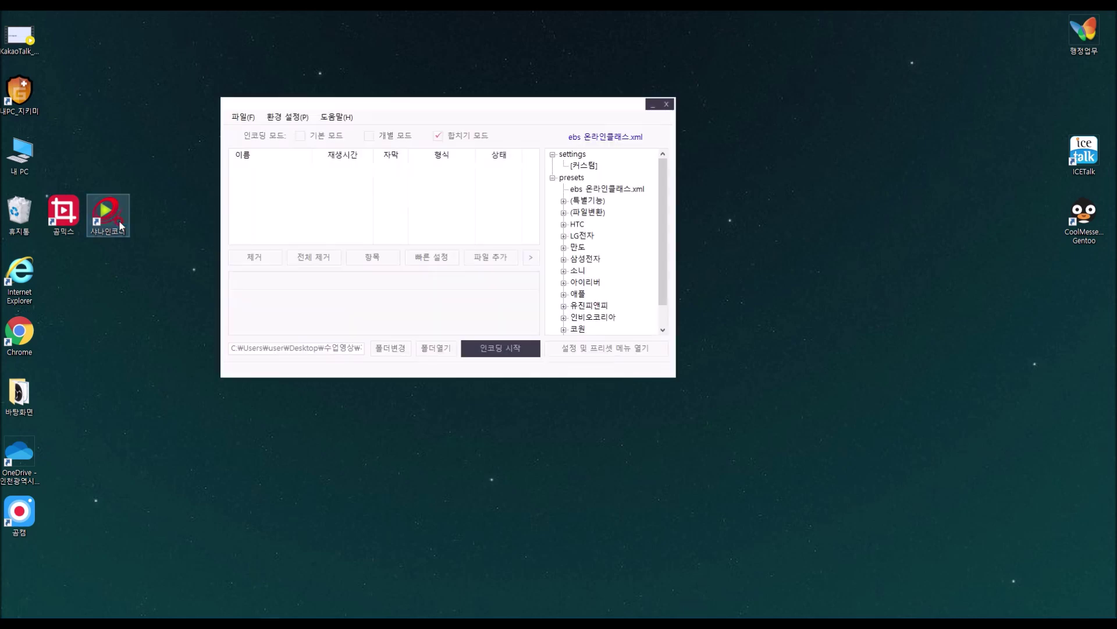
# Place the 기하 온라인클래스 folder window beside 샤나인코더 and add videos 1, 2 and 3 to the encoding list.
pyautogui.click(451, 234)
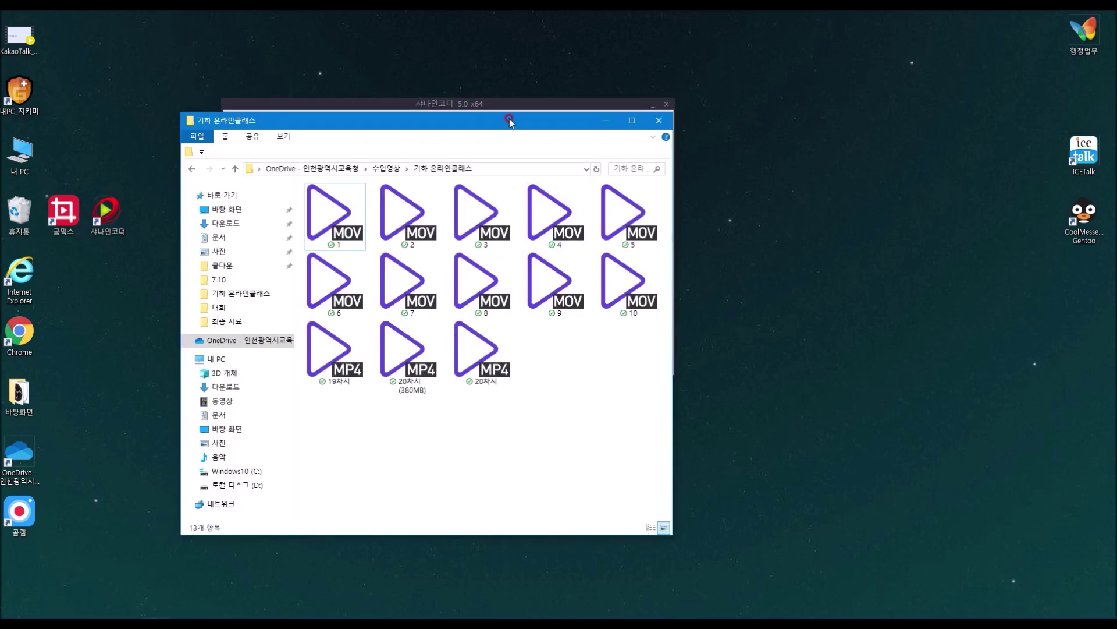
pyautogui.moveTo(512, 114); pyautogui.dragTo(866, 130)
pyautogui.click(944, 413)
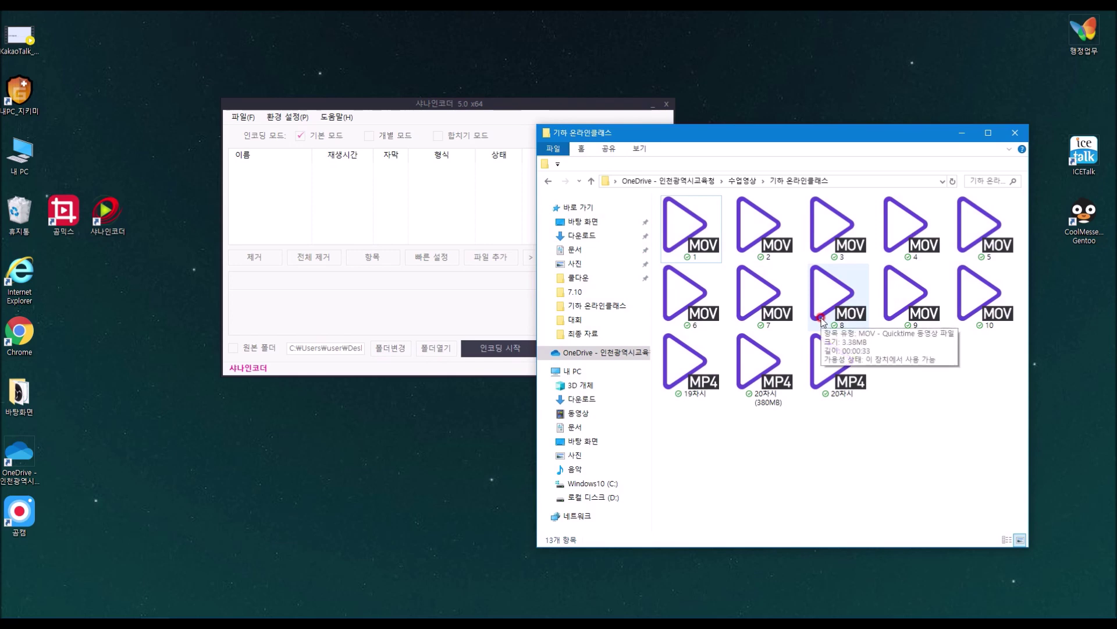
pyautogui.click(702, 229)
pyautogui.keyDown('ctrl'); pyautogui.click(756, 228); pyautogui.keyUp('ctrl')
pyautogui.keyDown('ctrl'); pyautogui.click(830, 229); pyautogui.keyUp('ctrl')
pyautogui.moveTo(689, 227); pyautogui.dragTo(314, 197)
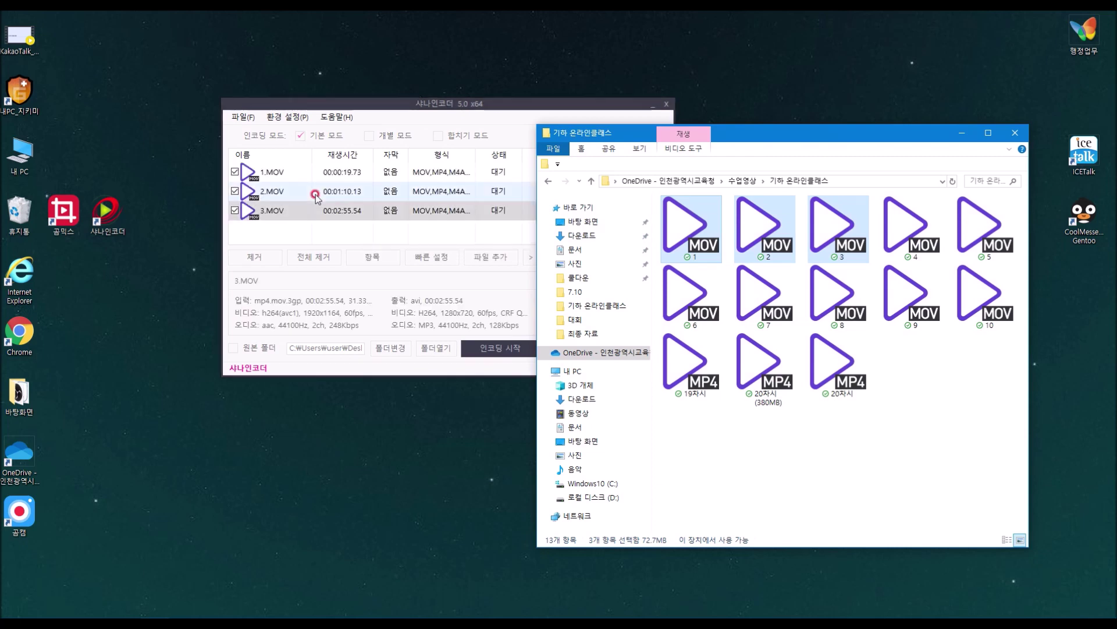
# Add videos 4 and 5 from the 기하 온라인클래스 folder through the file open dialog and check the encoding list.
pyautogui.click(245, 119)
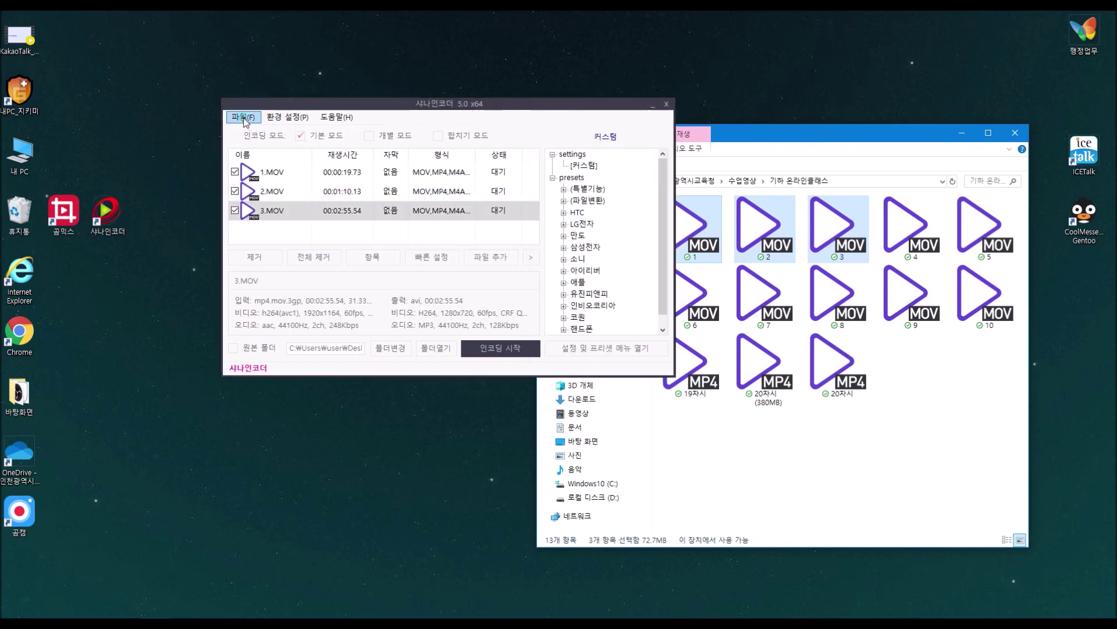
pyautogui.click(245, 120)
pyautogui.click(270, 200)
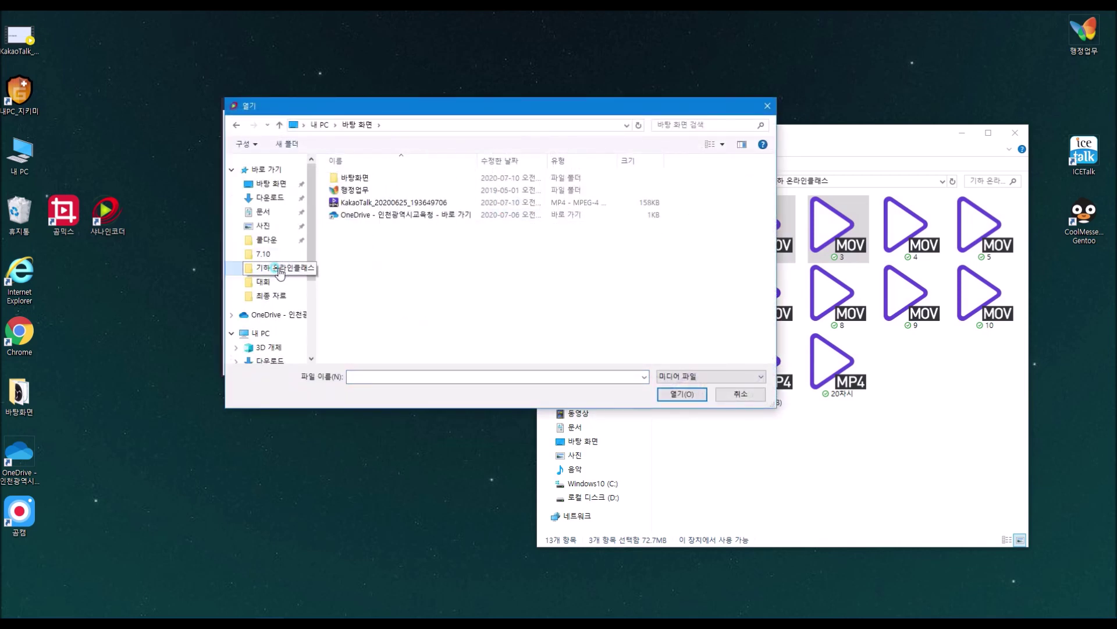
pyautogui.click(278, 268)
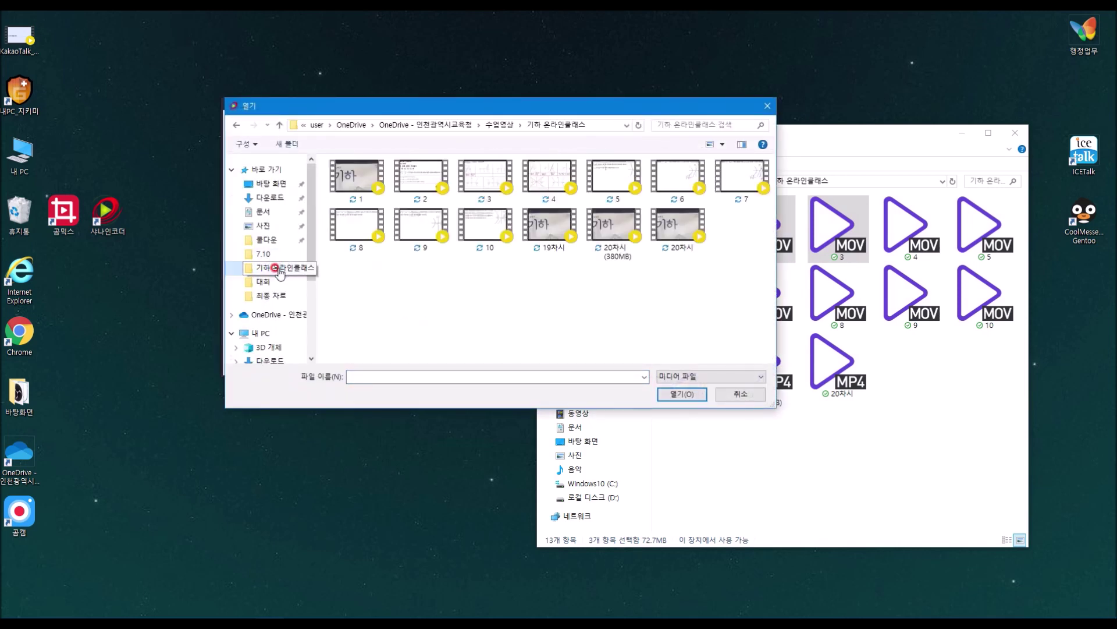
pyautogui.click(549, 192)
pyautogui.keyDown('ctrl'); pyautogui.click(600, 186); pyautogui.keyUp('ctrl')
pyautogui.click(653, 394)
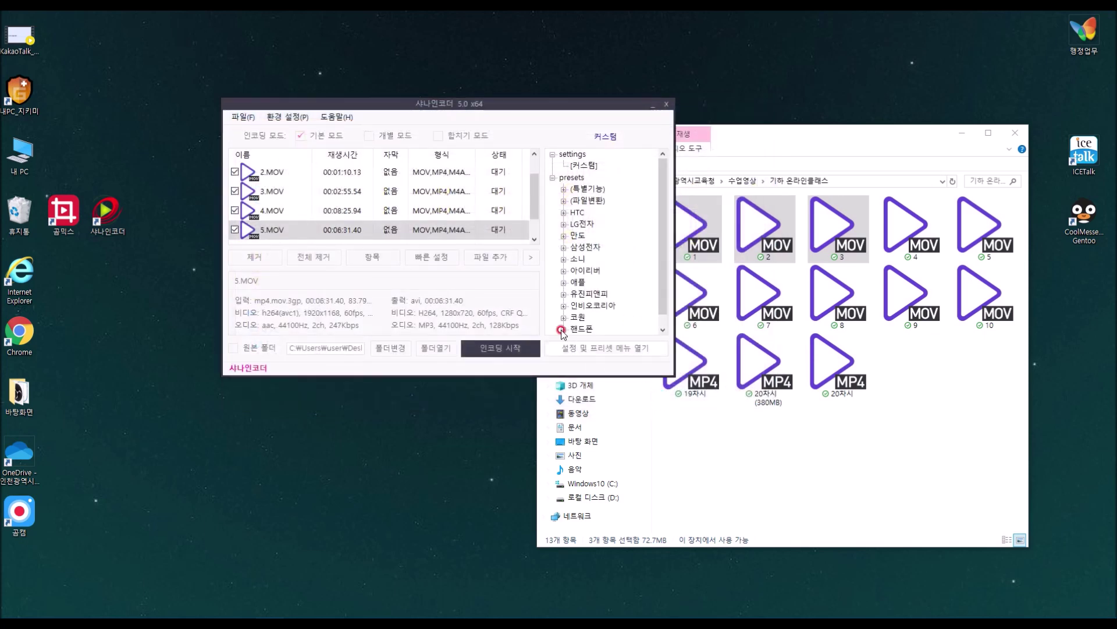
pyautogui.click(526, 192)
pyautogui.scroll(2, 541, 162)
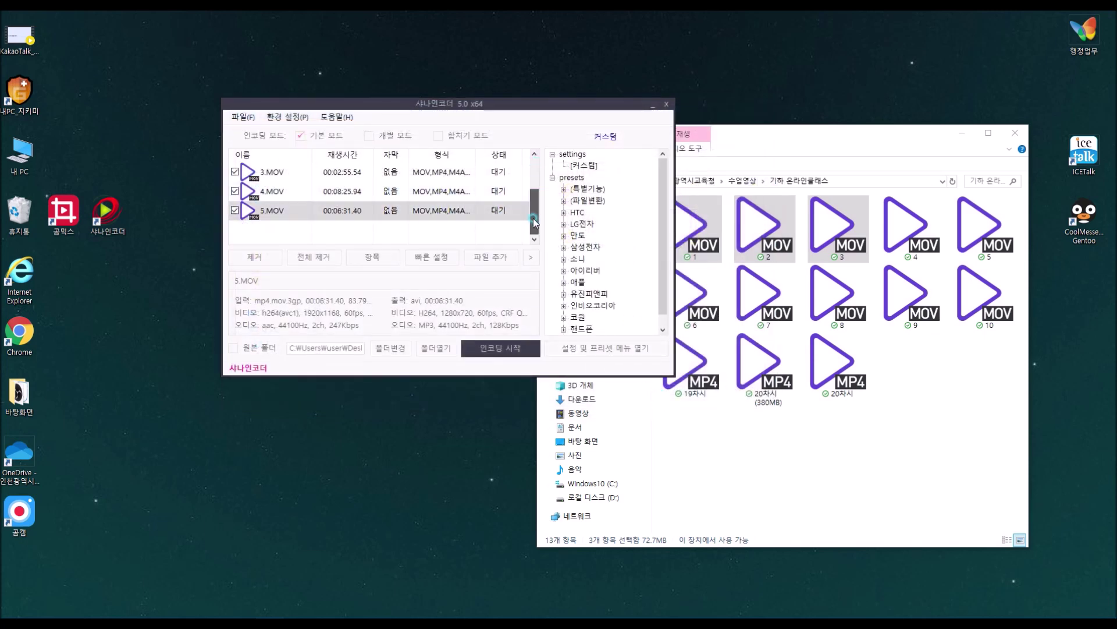
pyautogui.click(554, 182)
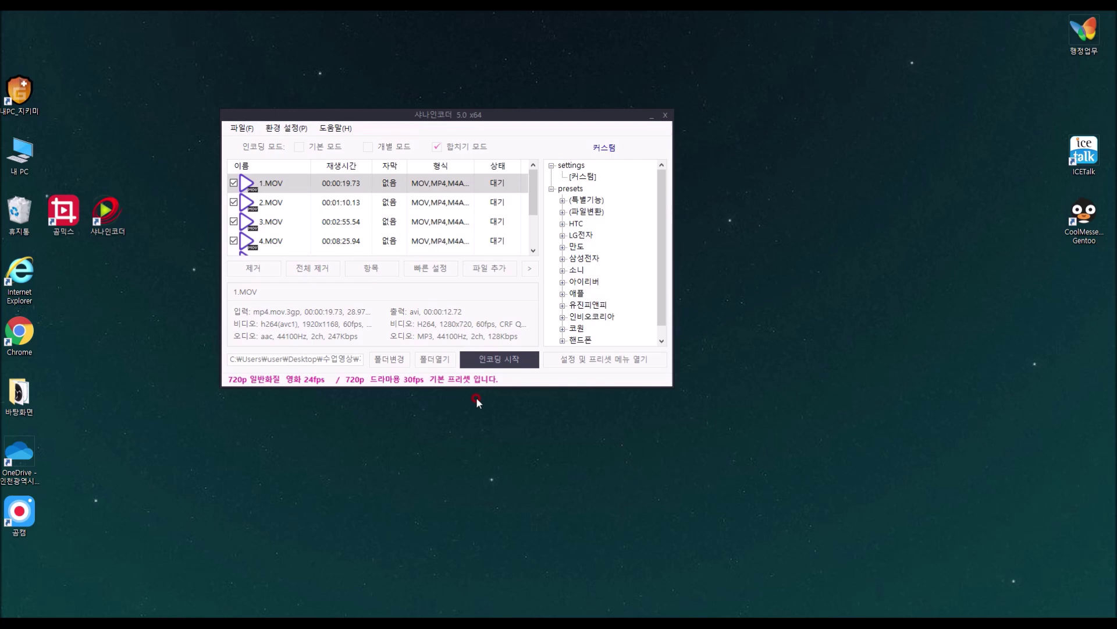
# Open the section and crop settings (구간 설정/잘라내기) for 1.MOV.
pyautogui.click(305, 181)
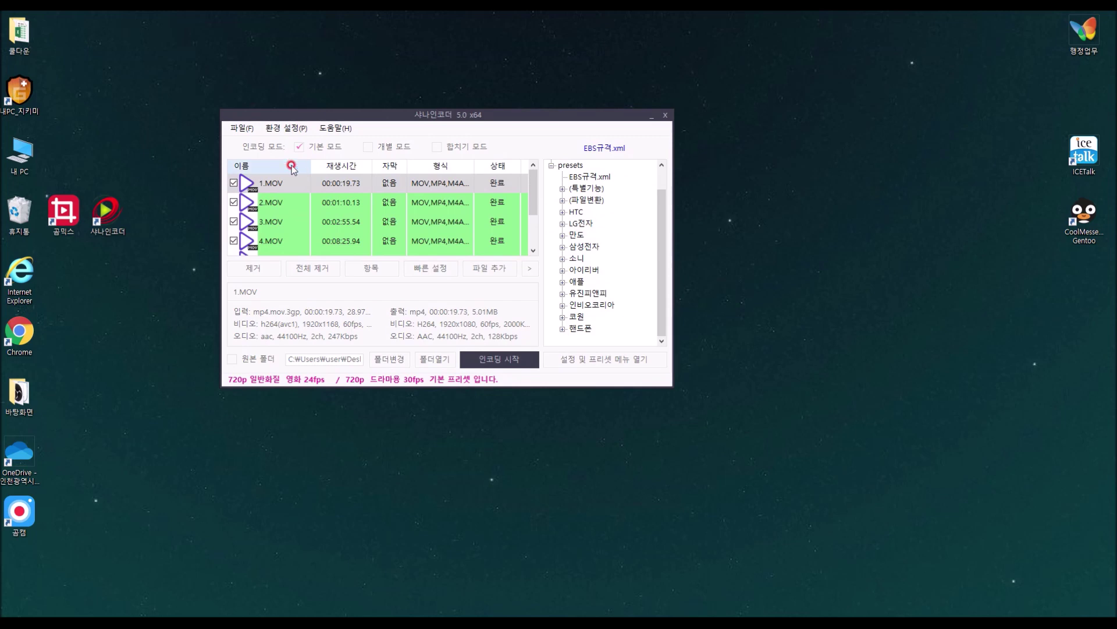
pyautogui.click(269, 186)
pyautogui.rightClick(269, 185)
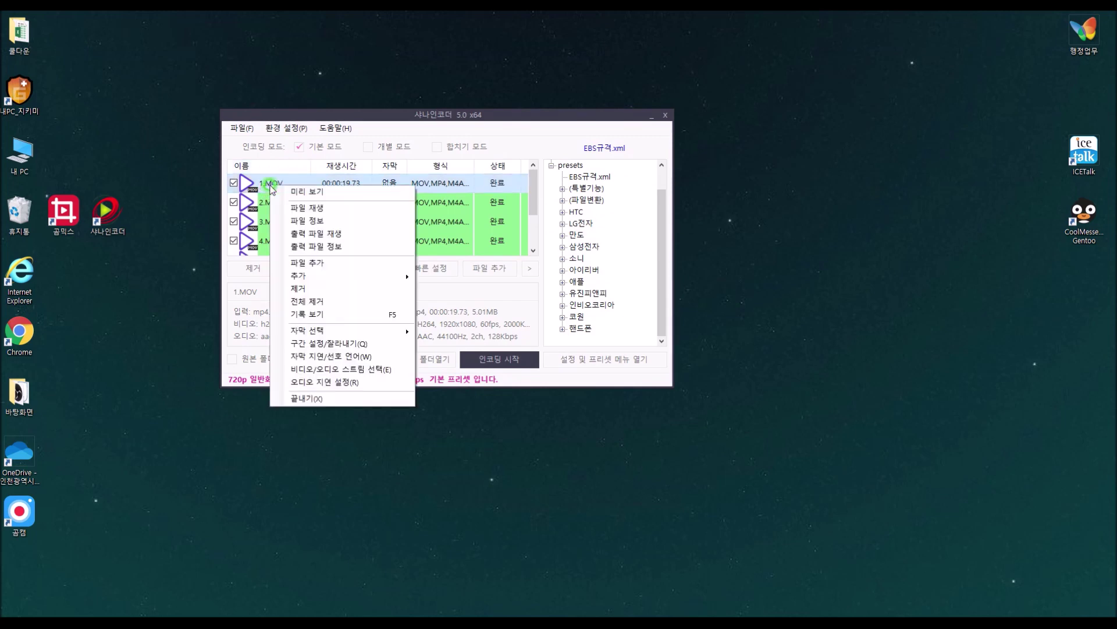
pyautogui.click(324, 352)
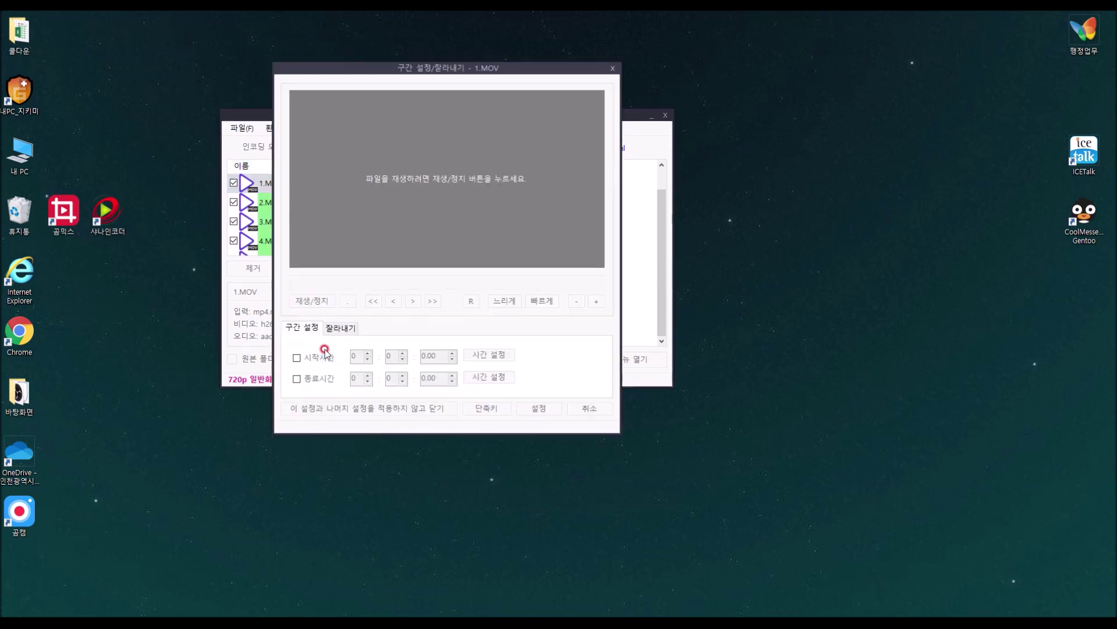
# Play 1.MOV to about 2.93 seconds, pause it and set that frame as the start time.
pyautogui.click(307, 302)
pyautogui.click(306, 301)
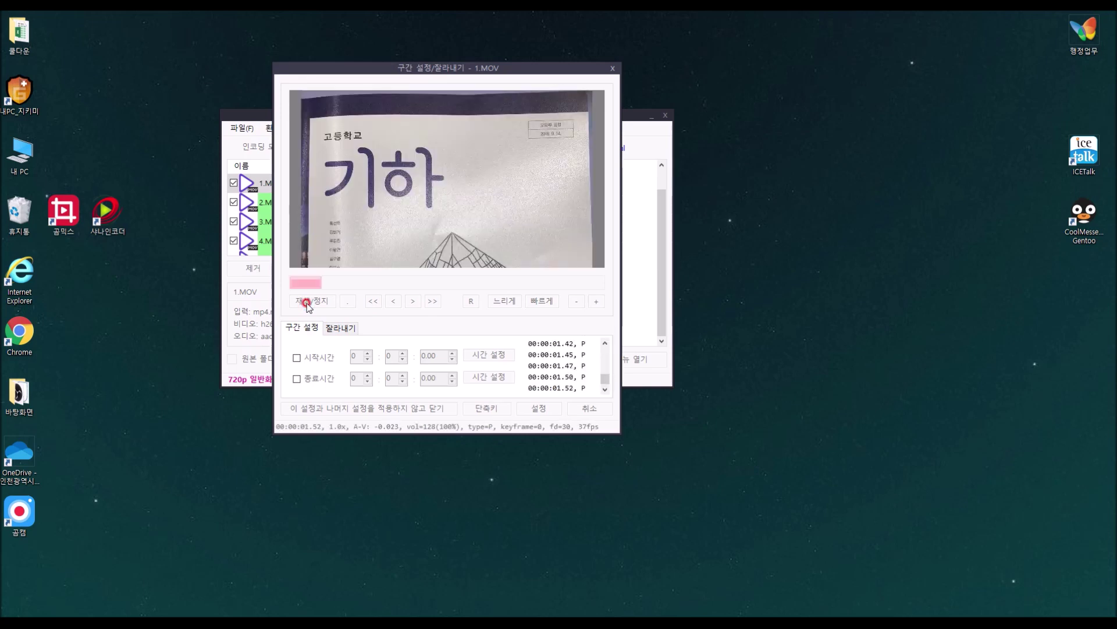
pyautogui.click(307, 301)
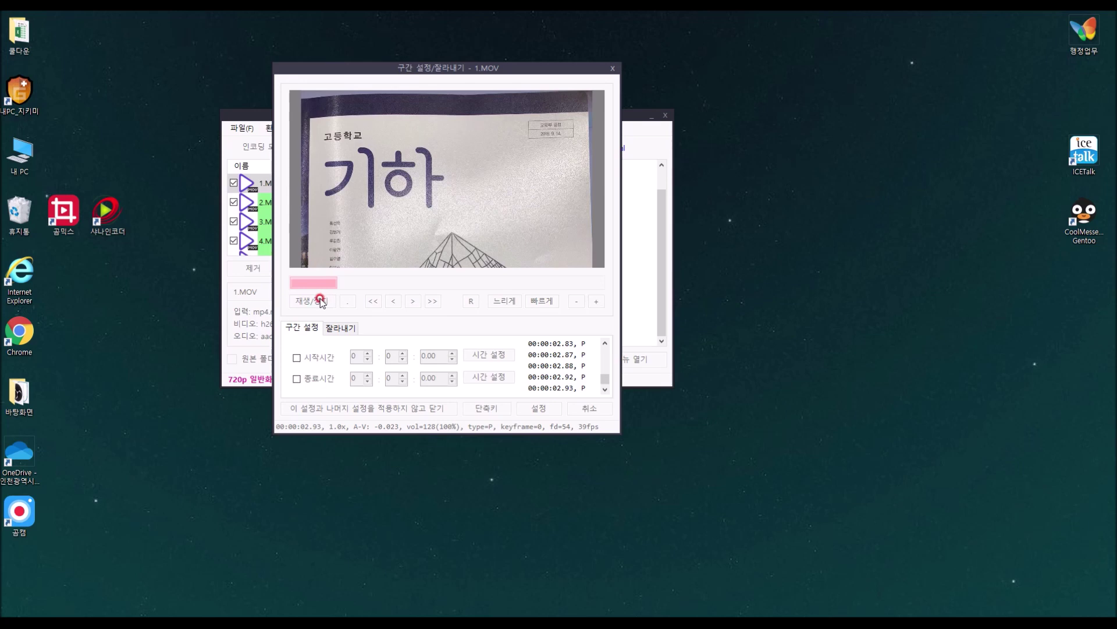
pyautogui.click(606, 390)
pyautogui.click(566, 379)
pyautogui.rightClick(568, 380)
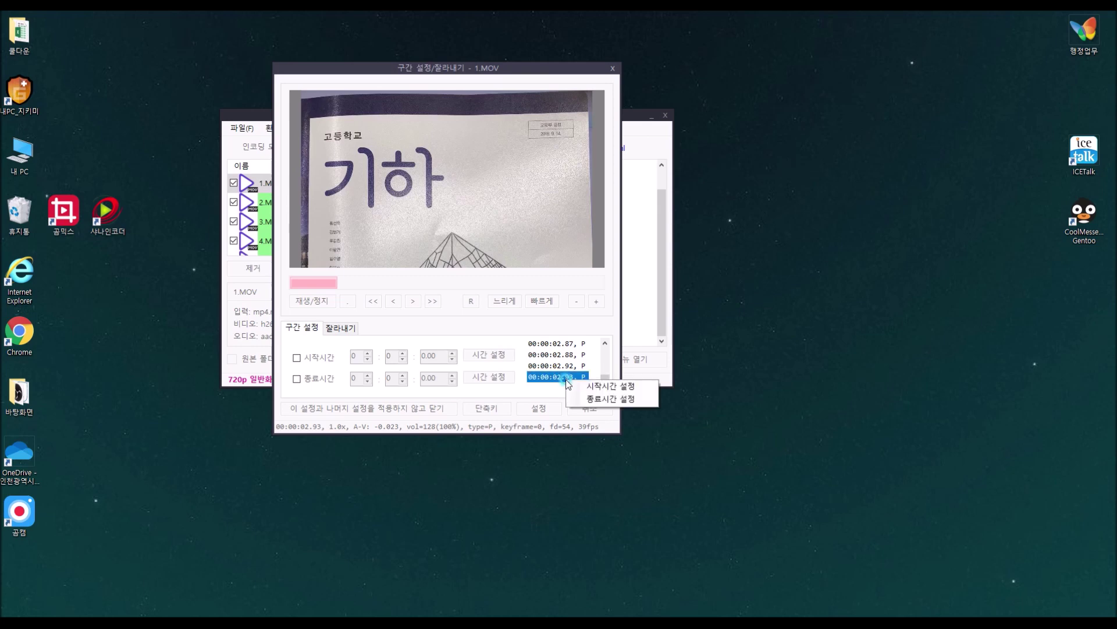
pyautogui.click(589, 386)
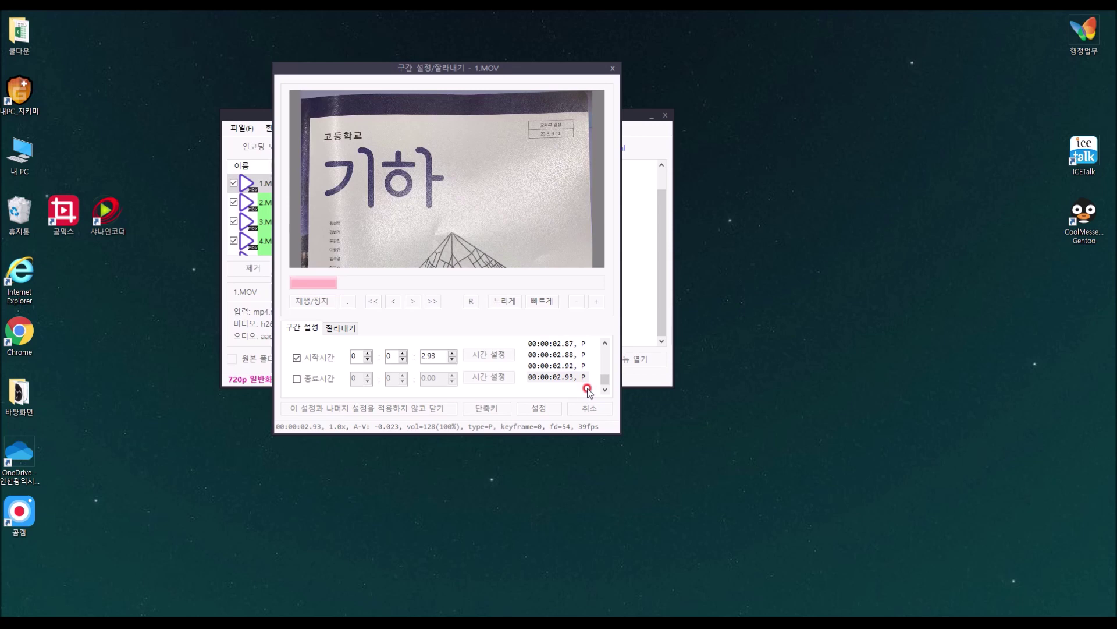
# Set the end time of 1.MOV to the frame at 15.50 seconds and apply the section settings.
pyautogui.click(313, 301)
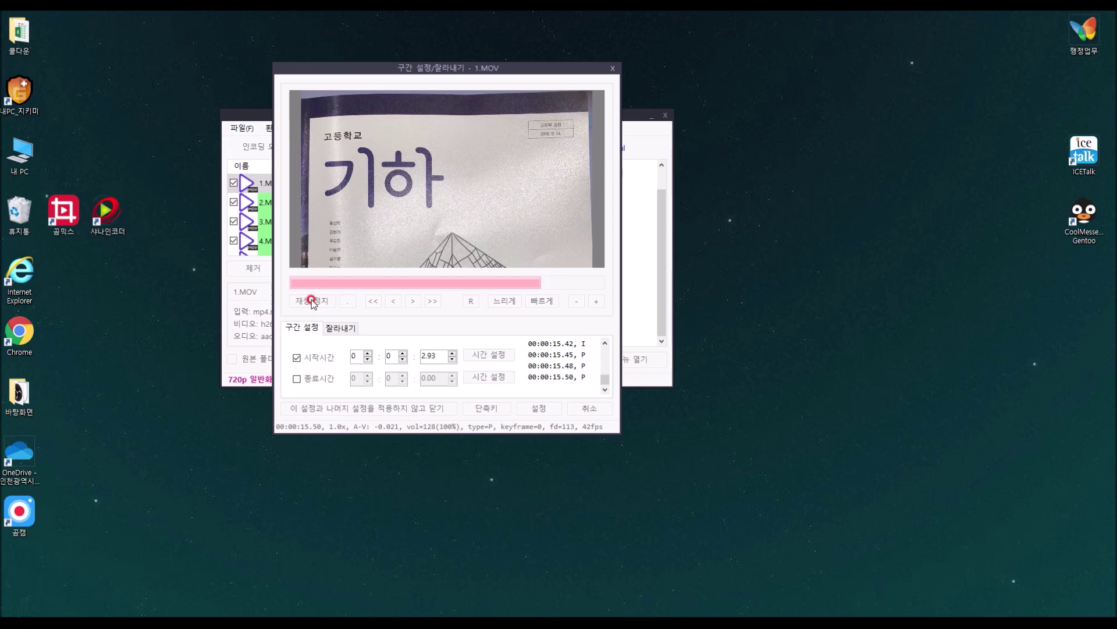
pyautogui.rightClick(556, 378)
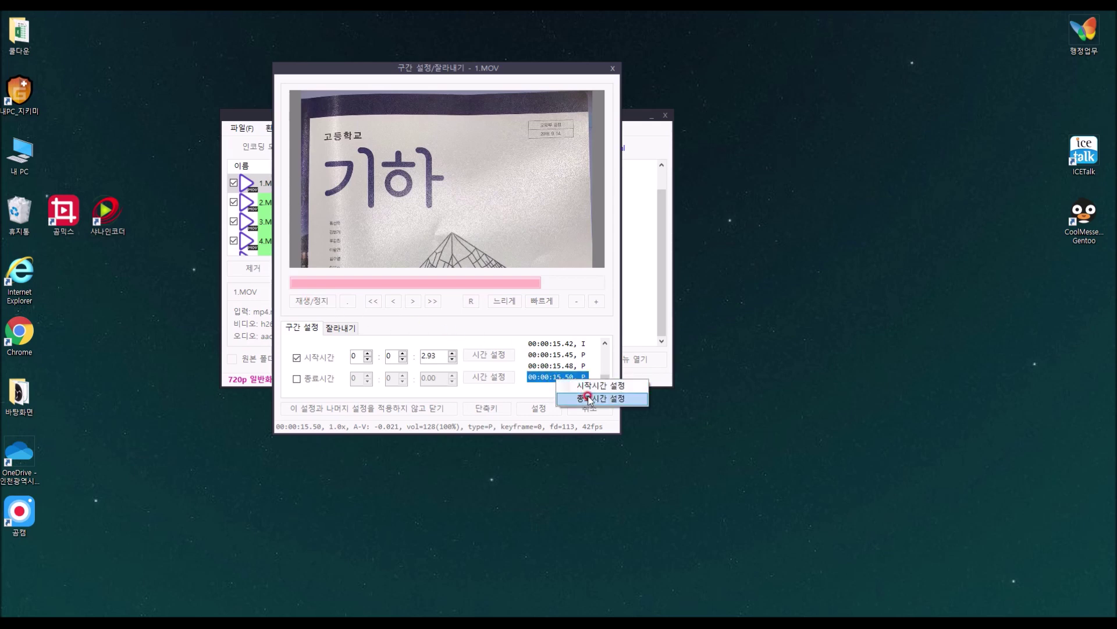
pyautogui.click(589, 399)
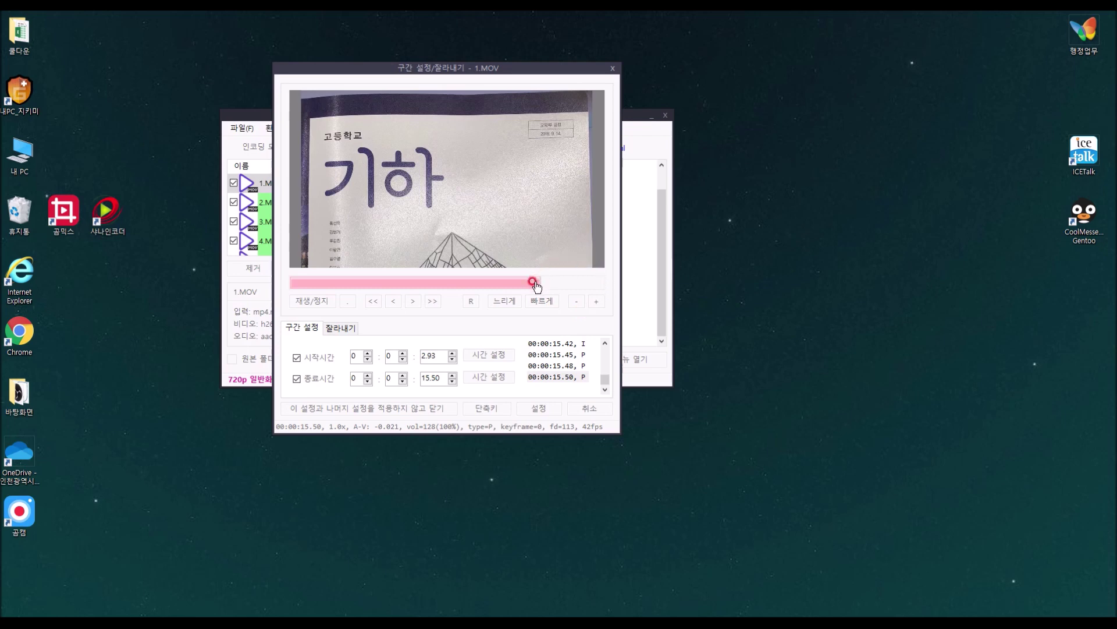
pyautogui.click(535, 409)
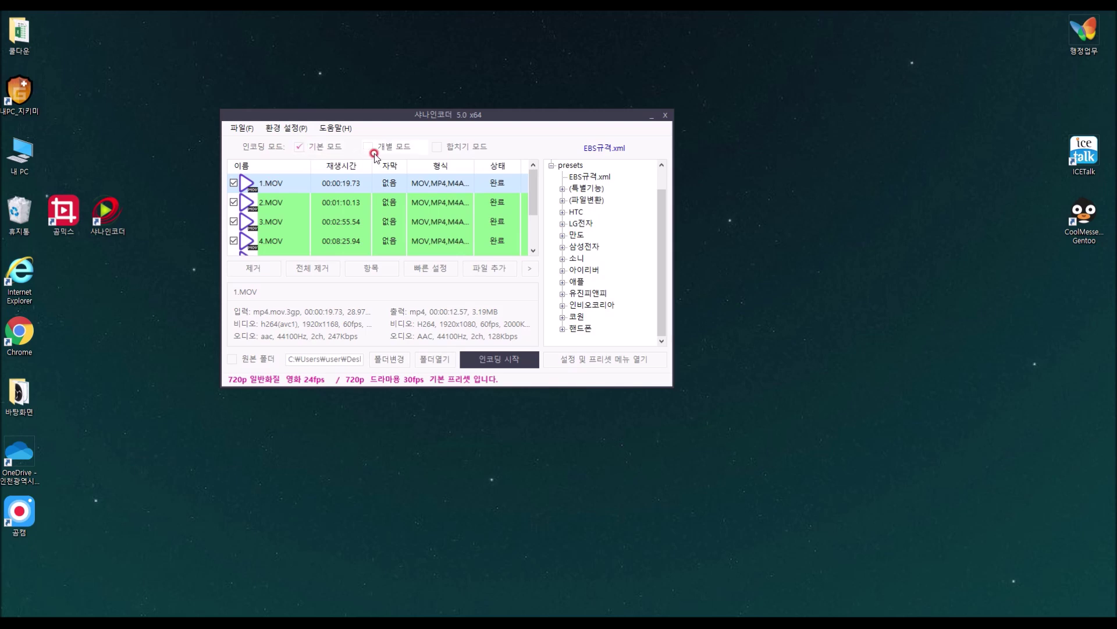
# Switch to merge mode (합치기 모드) and configure the quick settings for mp4 output with a video bitrate of 2000.
pyautogui.click(440, 148)
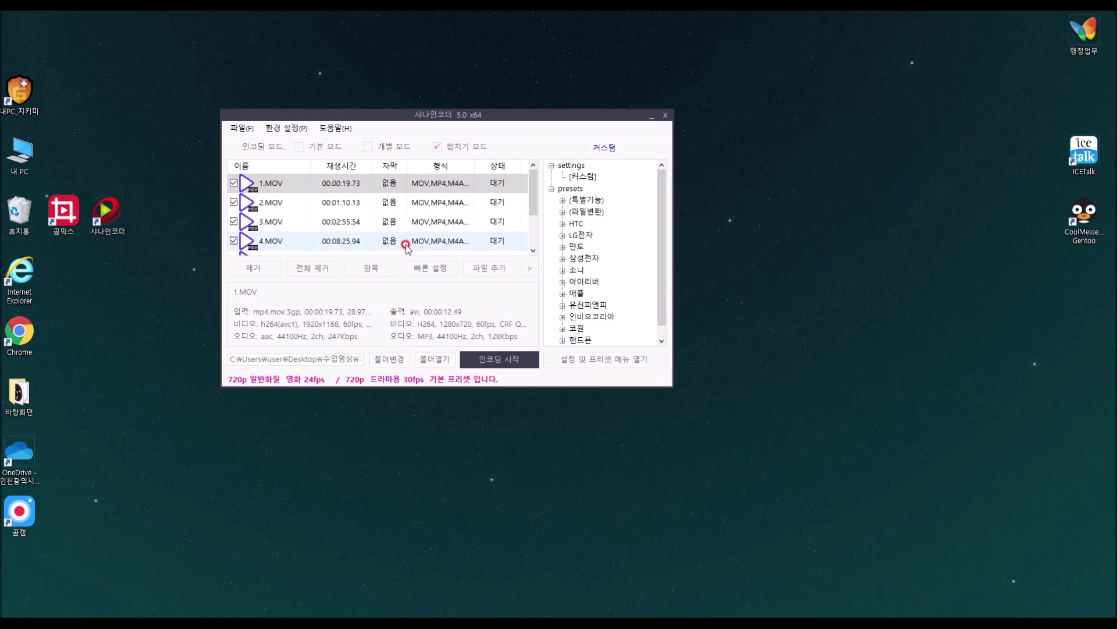
pyautogui.click(427, 271)
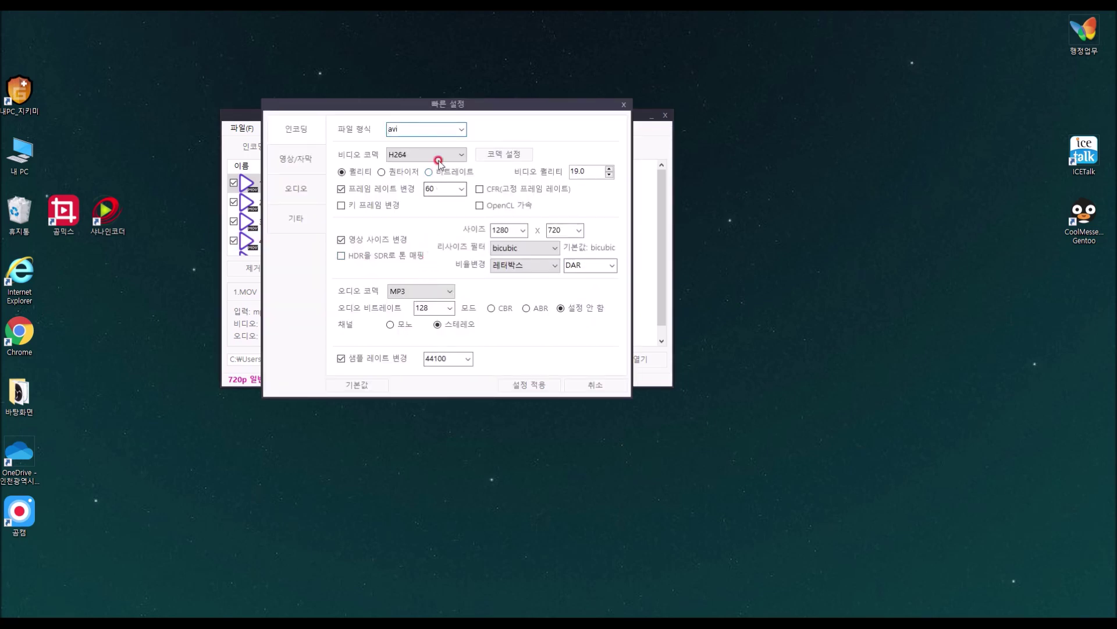
pyautogui.click(460, 129)
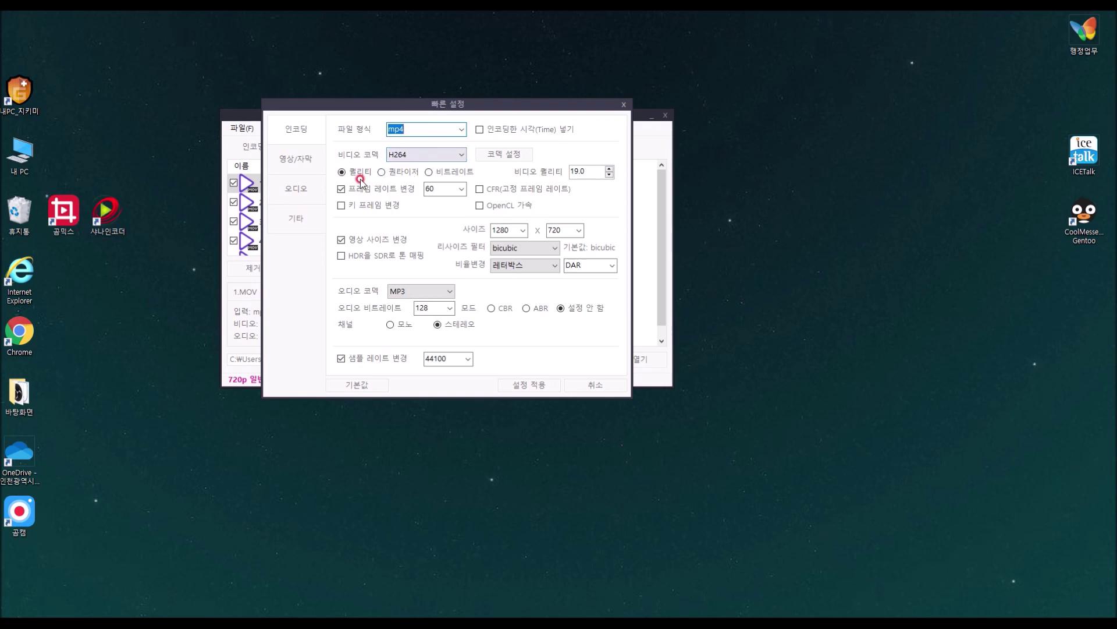
pyautogui.click(428, 172)
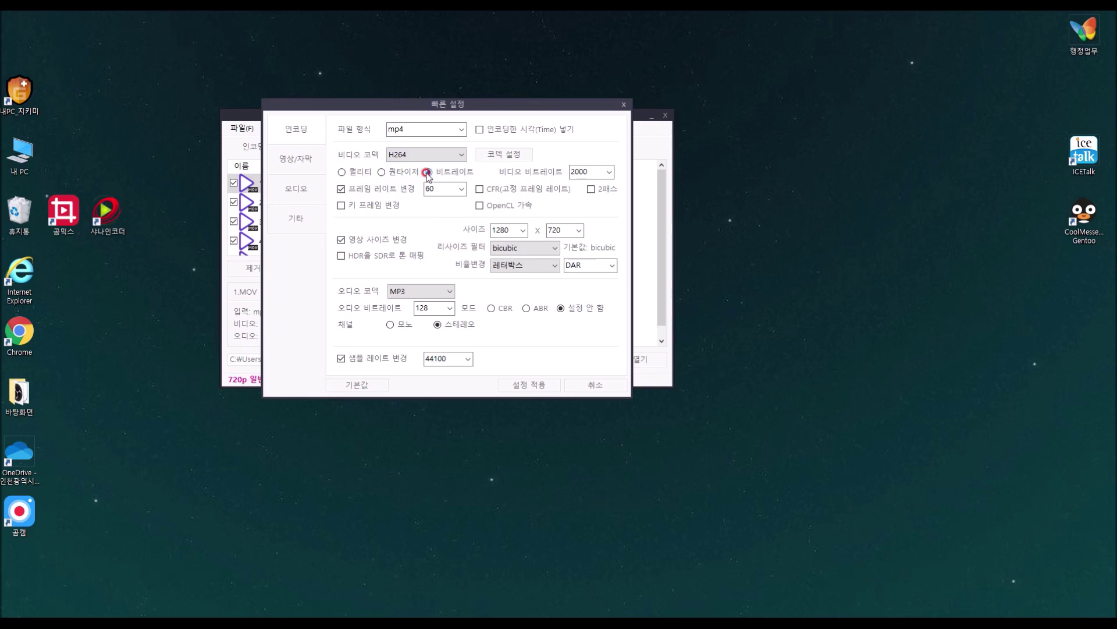
pyautogui.click(573, 170)
# Set the output video size to 1920 x 1080.
pyautogui.click(555, 225)
pyautogui.click(521, 232)
pyautogui.click(472, 241)
pyautogui.click(522, 232)
pyautogui.click(521, 231)
pyautogui.click(517, 355)
pyautogui.click(579, 231)
pyautogui.click(575, 381)
# Set the audio codec to AAC with stereo channels and apply the quick settings.
pyautogui.click(437, 291)
pyautogui.click(435, 324)
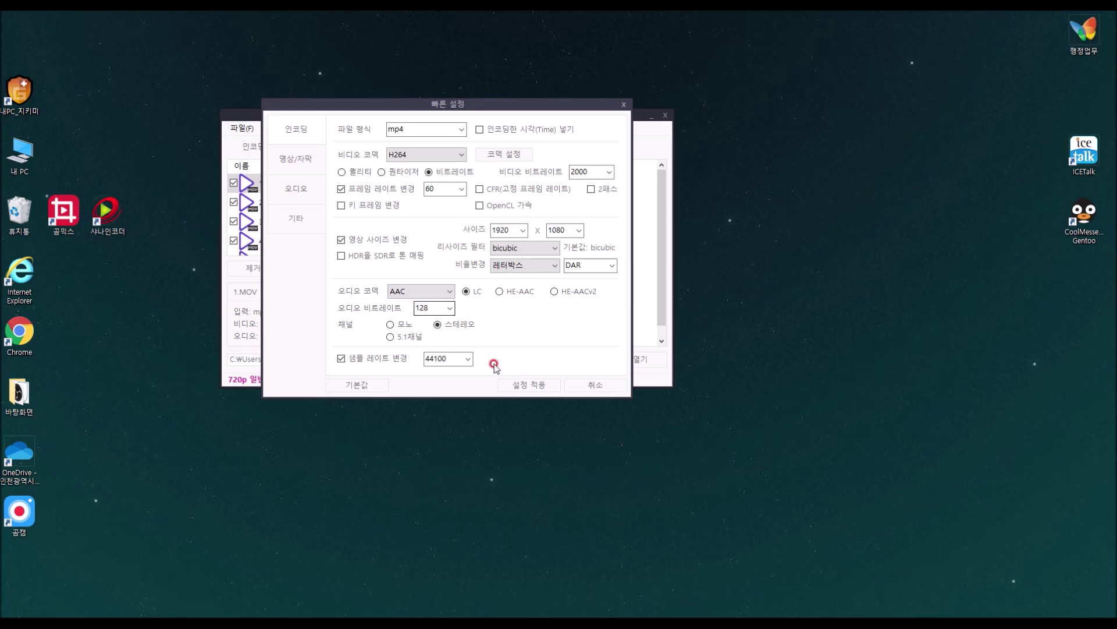
pyautogui.click(530, 387)
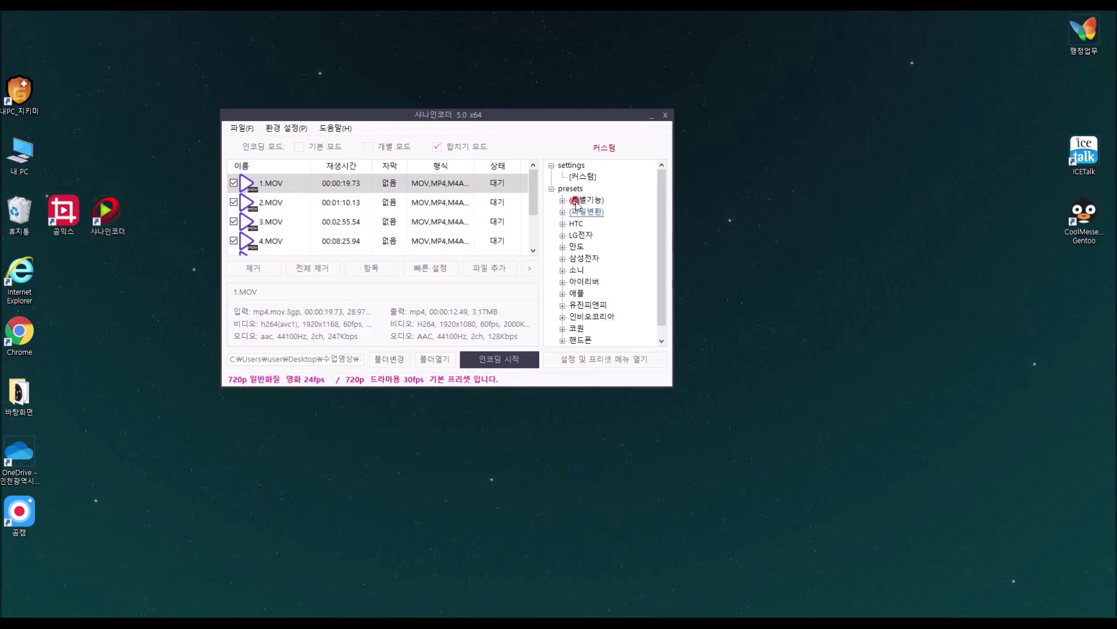
# Save the current settings as a new preset named EBS규격 and select it in the preset list.
pyautogui.click(571, 359)
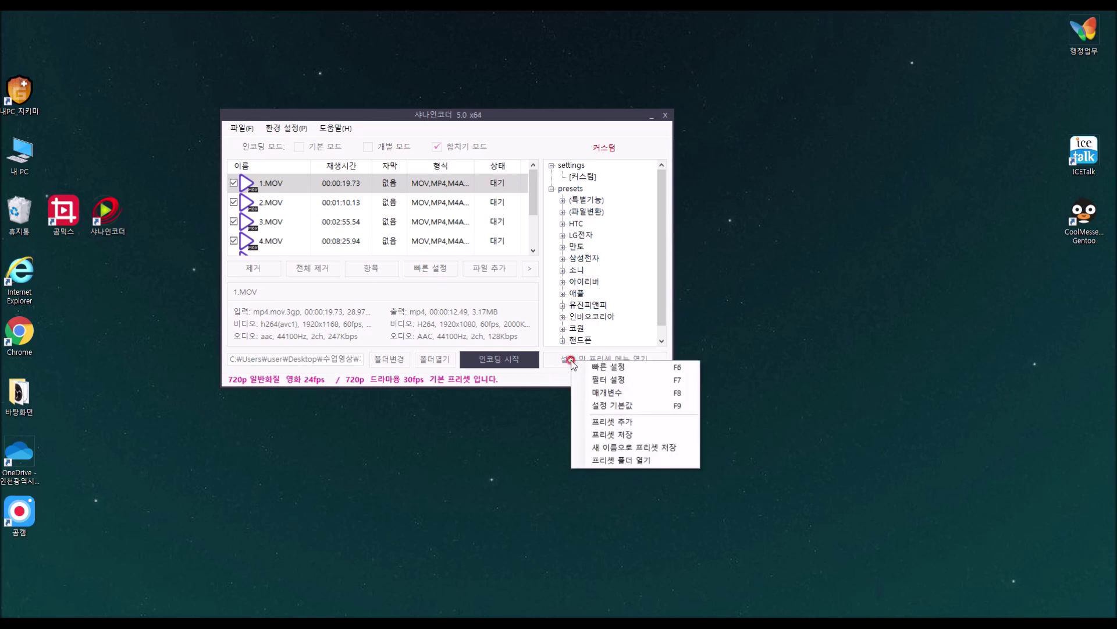
pyautogui.click(611, 447)
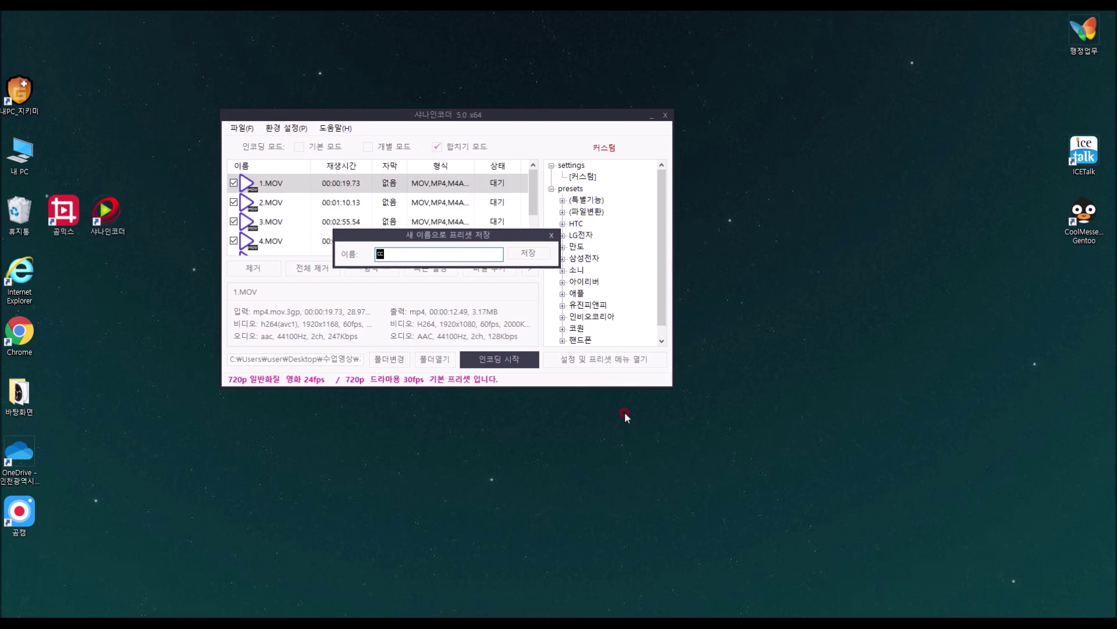
pyautogui.write('EBS규격')
pyautogui.click(531, 253)
pyautogui.click(575, 353)
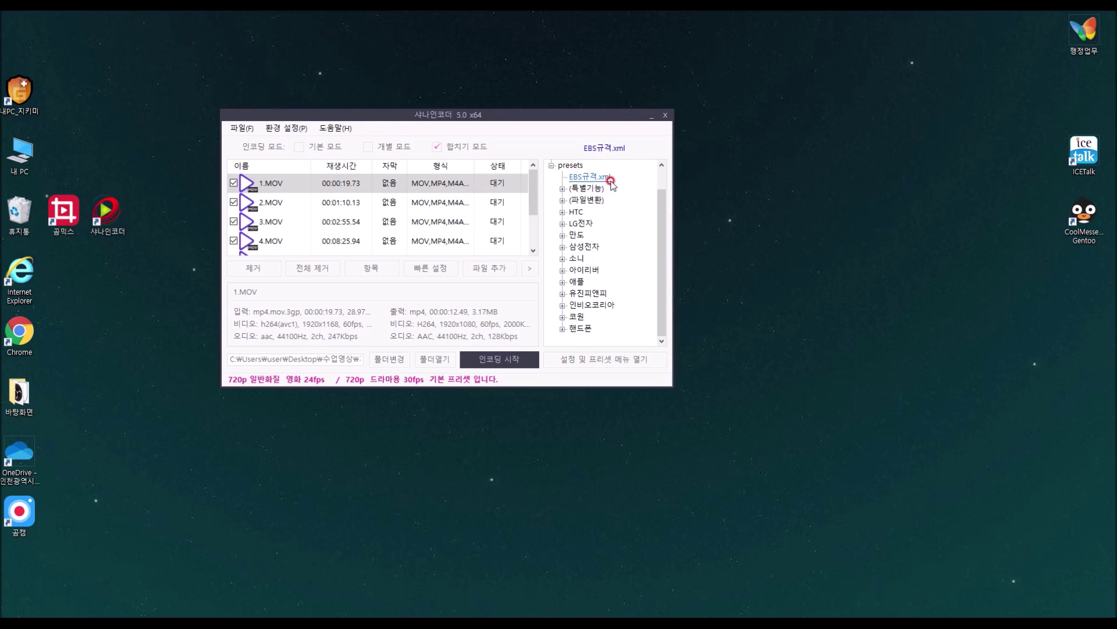
# Load the EBS규격 preset and start encoding the merged clips under the file name 수업영상1.
pyautogui.doubleClick(609, 178)
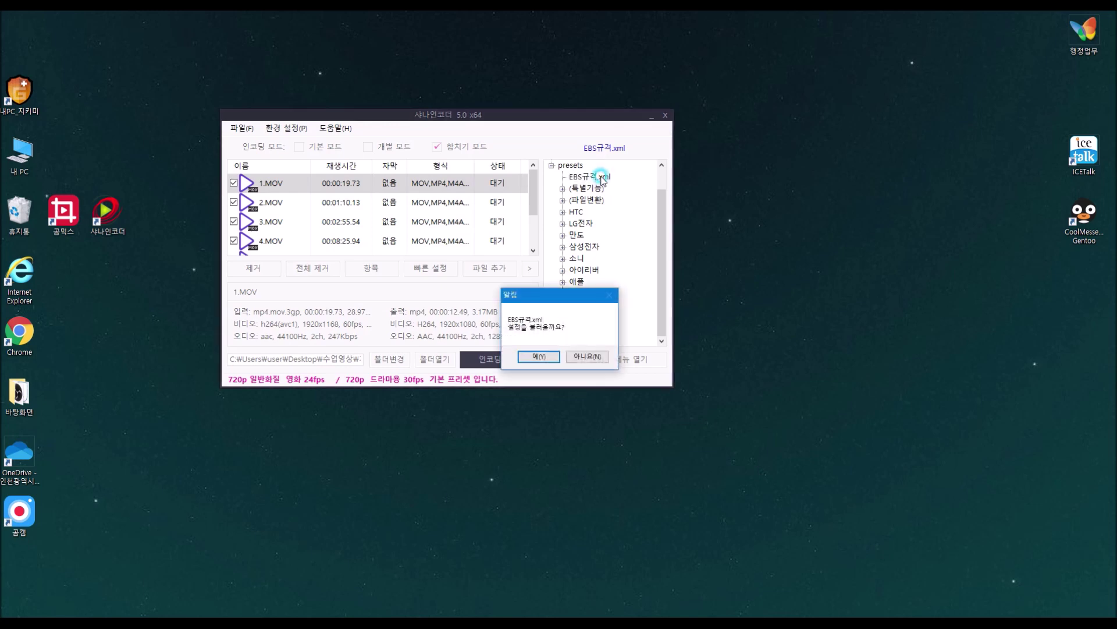
pyautogui.click(540, 358)
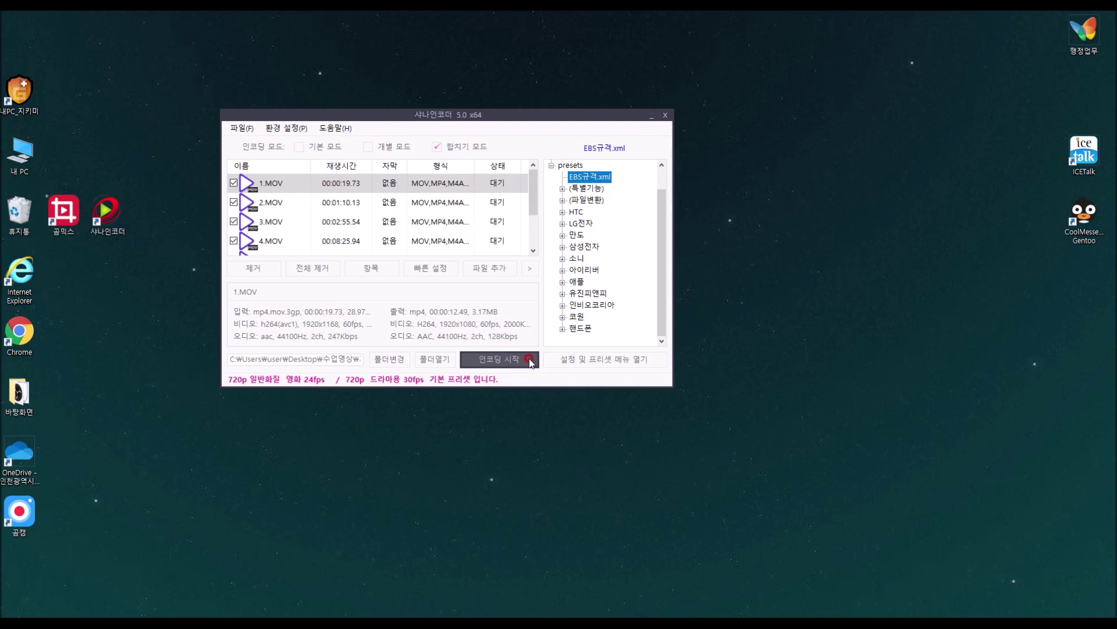
pyautogui.click(530, 360)
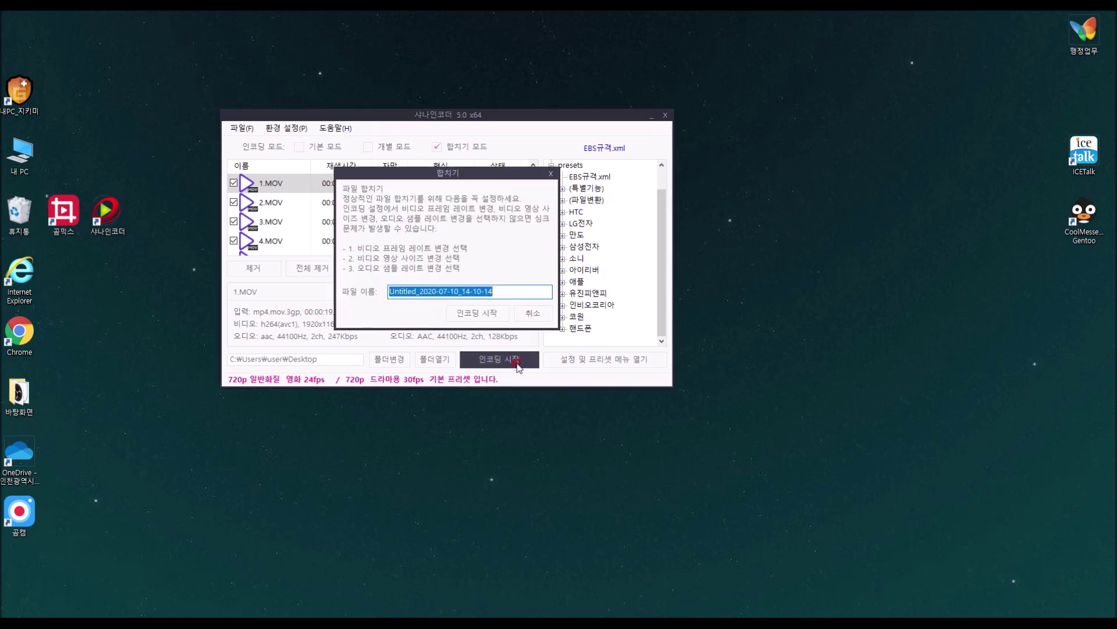
pyautogui.press('BackSpace')
pyautogui.write('합치')
pyautogui.press('BackSpace')
pyautogui.press('BackSpace')
pyautogui.write('수업영상1')
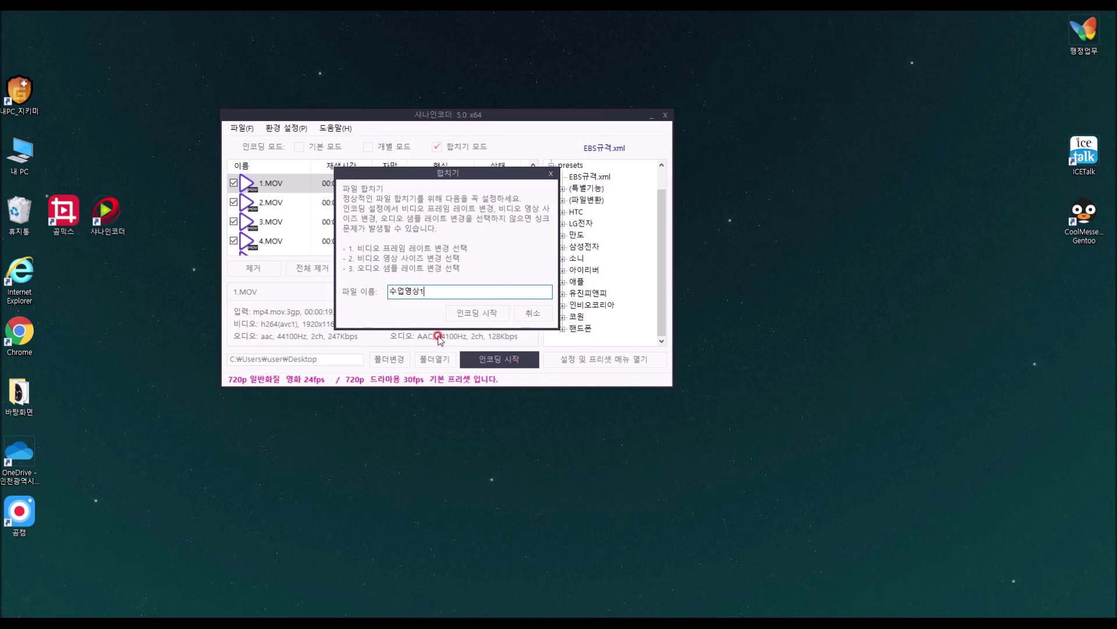
pyautogui.click(463, 313)
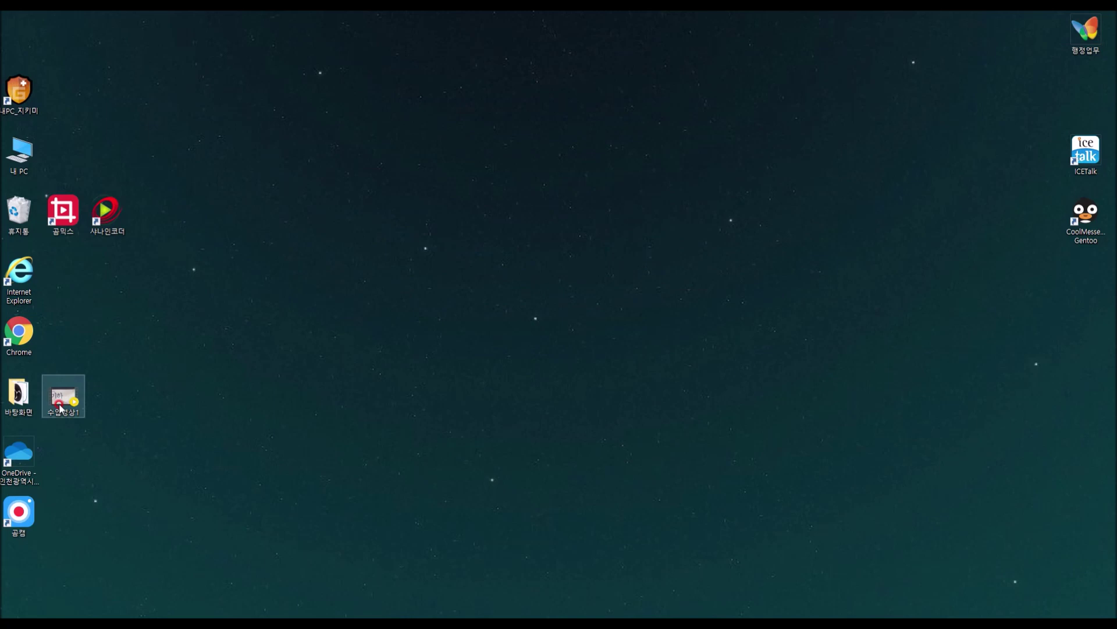
# Check the file size of the encoded 수업영상1 video in its properties.
pyautogui.click(95, 377)
pyautogui.rightClick(65, 402)
pyautogui.click(95, 399)
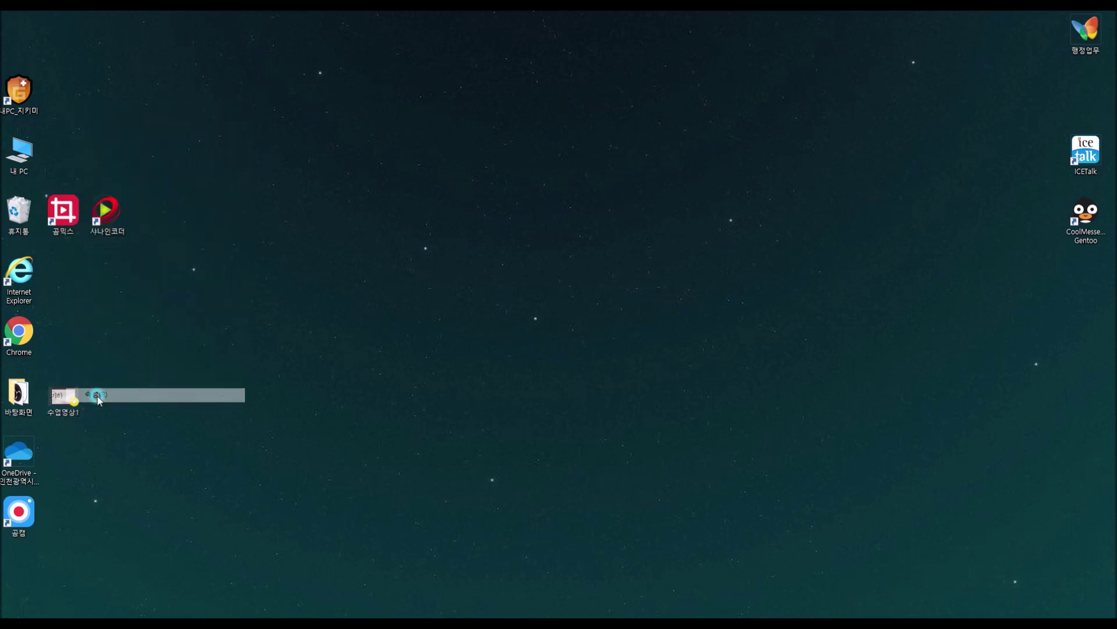
pyautogui.click(187, 354)
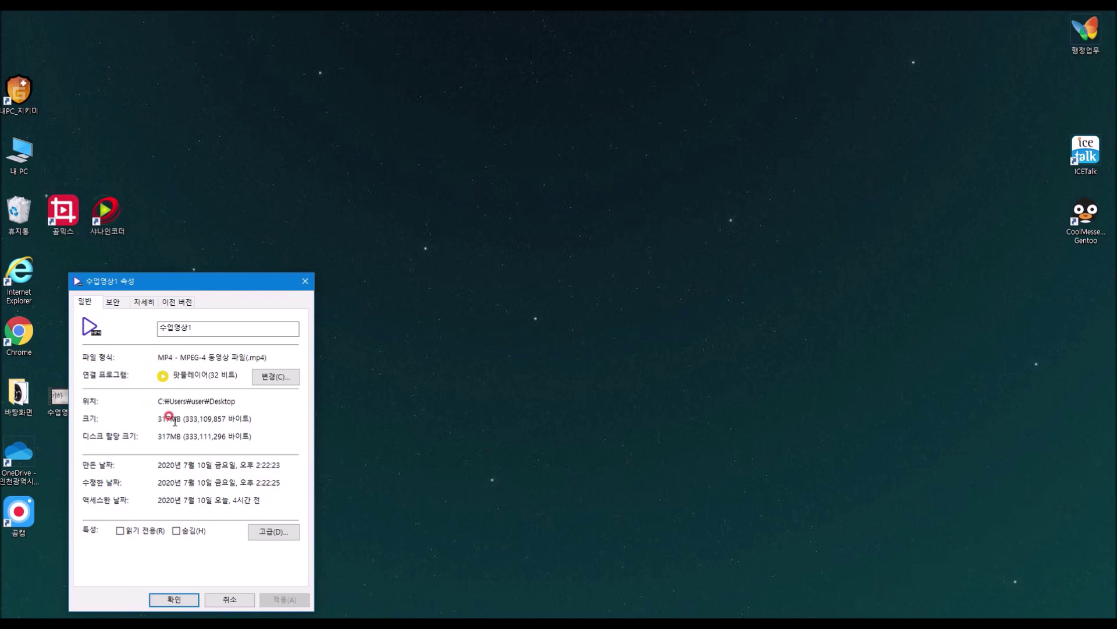
pyautogui.click(182, 599)
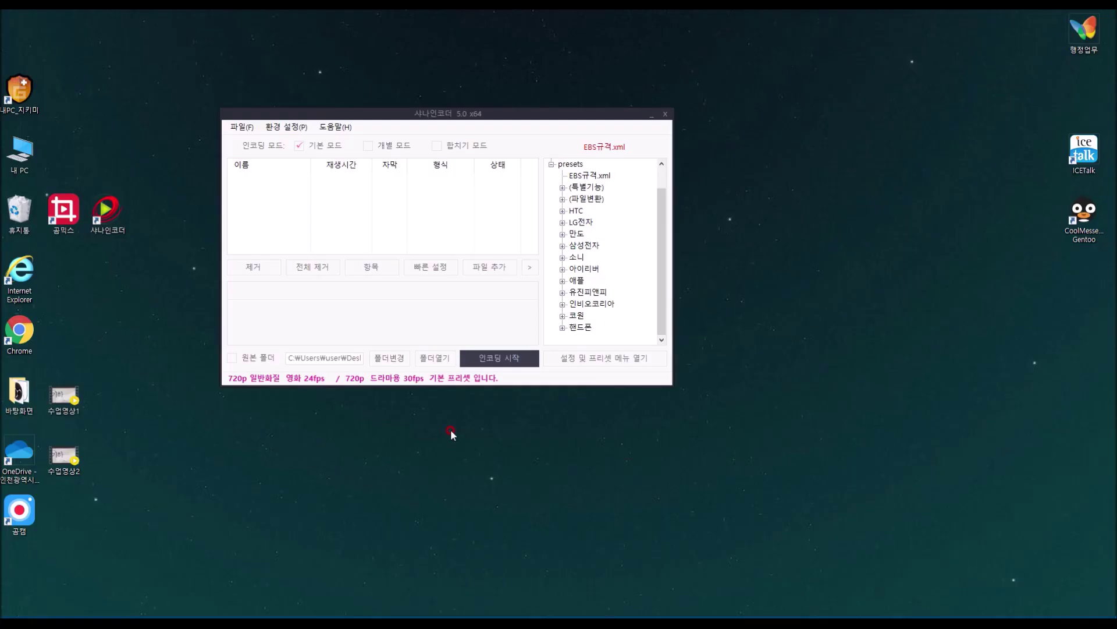
# Check the file size of the 수업영상2 video in its properties.
pyautogui.rightClick(65, 466)
pyautogui.click(90, 452)
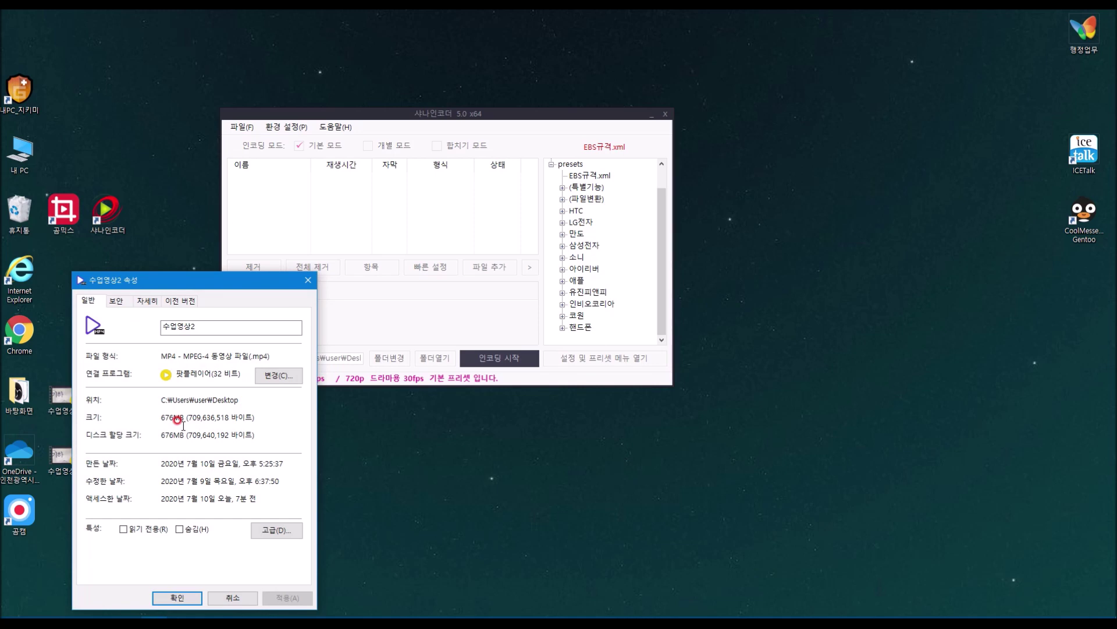
pyautogui.click(184, 598)
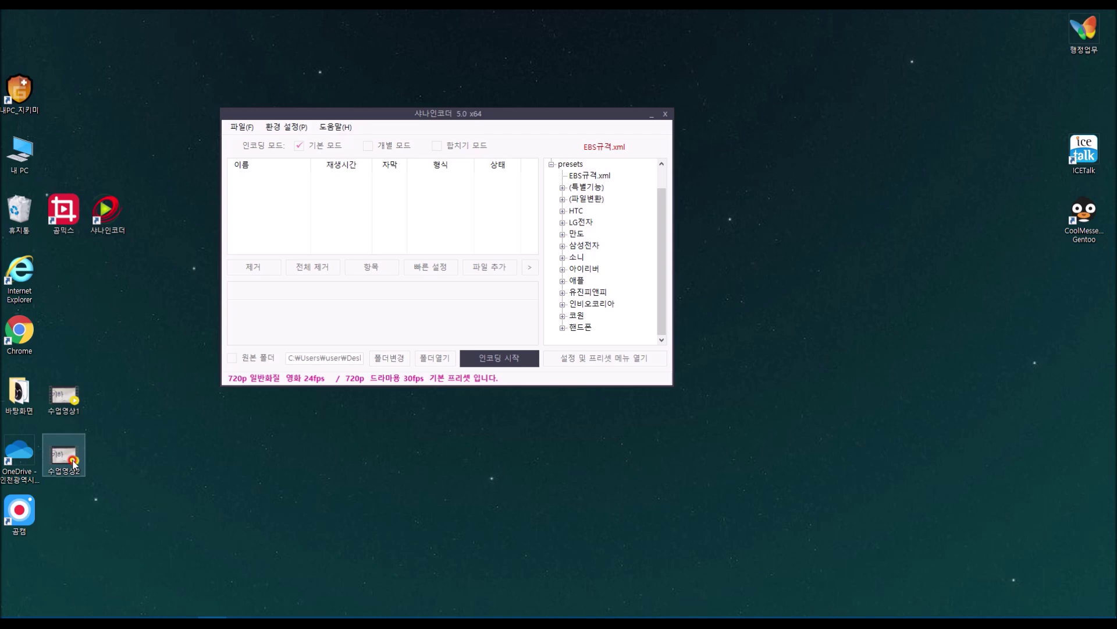
# Add 수업영상2 to ShanaEncoder and encode it with the video bitrate set automatically for a 380 MB file size.
pyautogui.moveTo(74, 464); pyautogui.dragTo(368, 209)
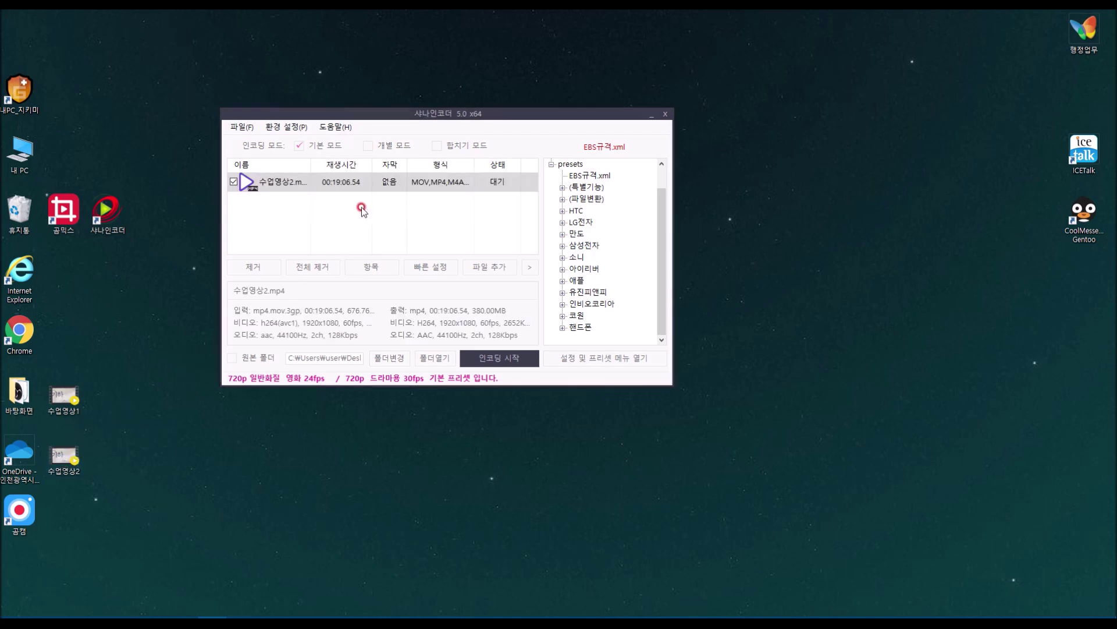
pyautogui.click(433, 269)
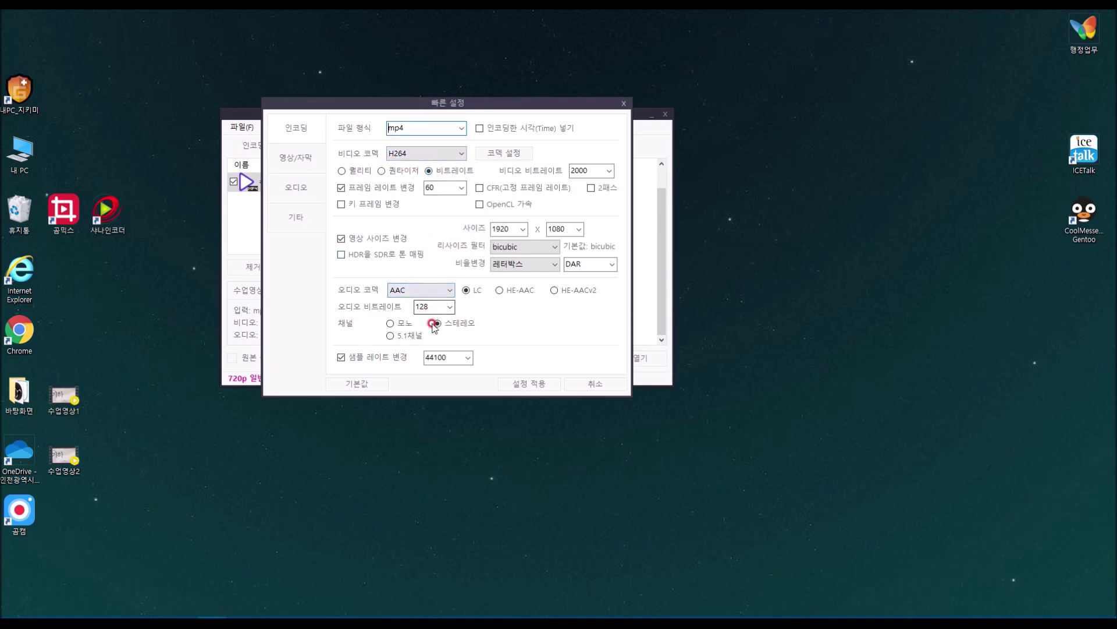
pyautogui.click(293, 222)
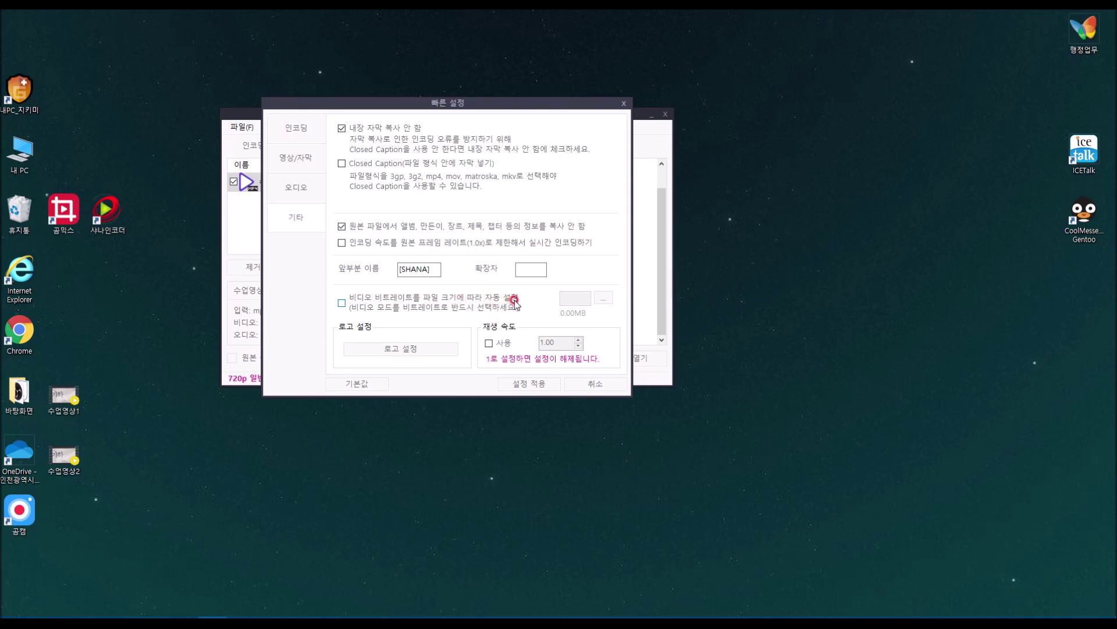
pyautogui.click(341, 303)
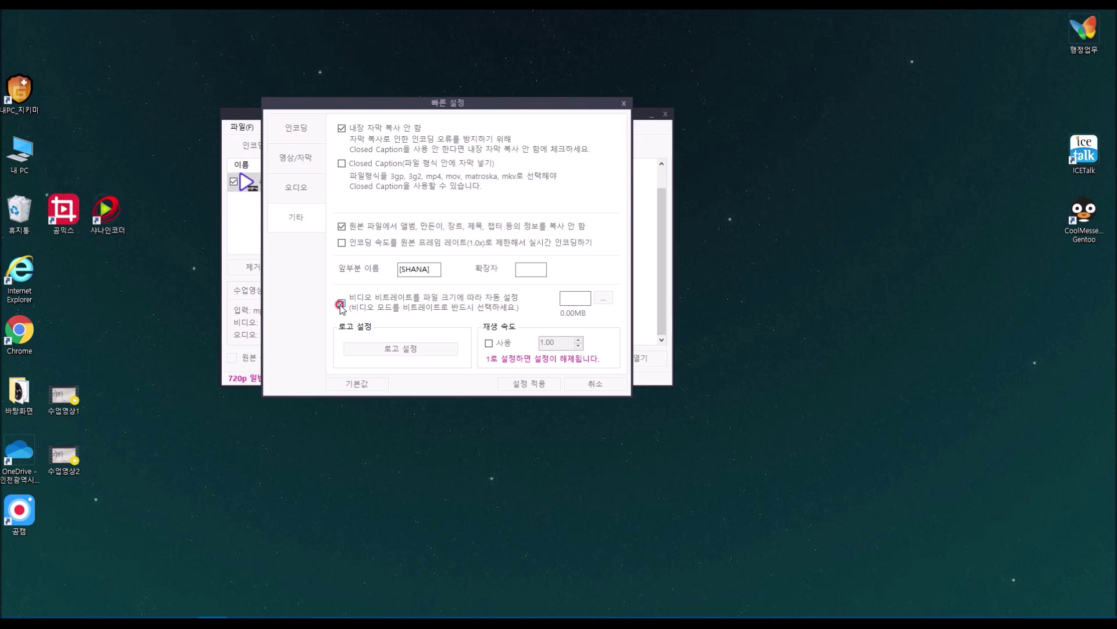
pyautogui.click(567, 293)
pyautogui.click(579, 289)
pyautogui.write('380')
pyautogui.click(530, 383)
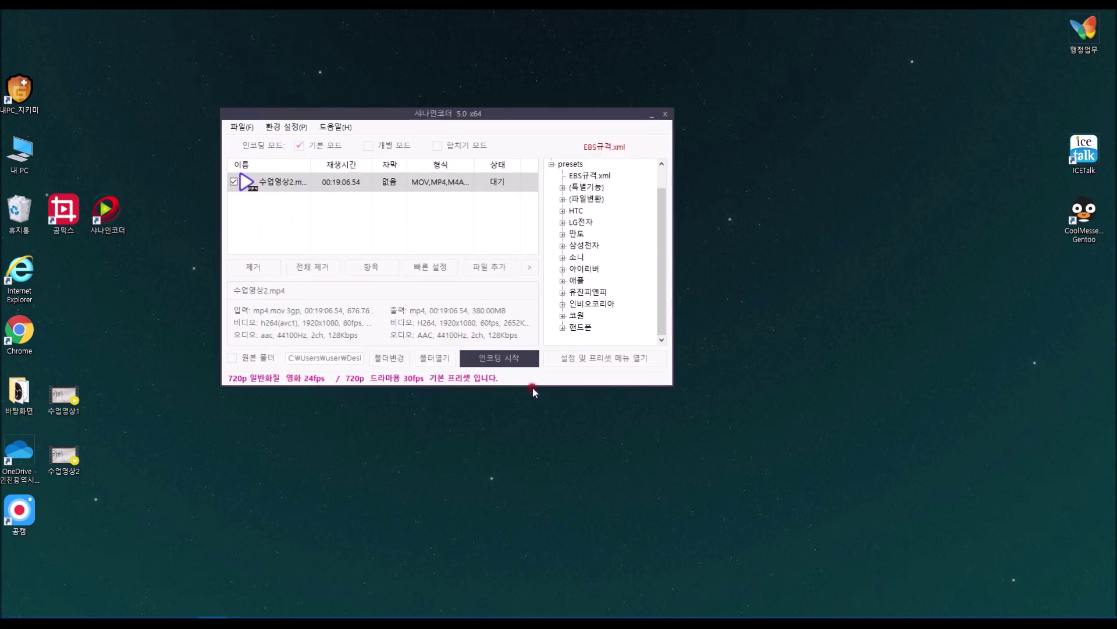
pyautogui.click(498, 357)
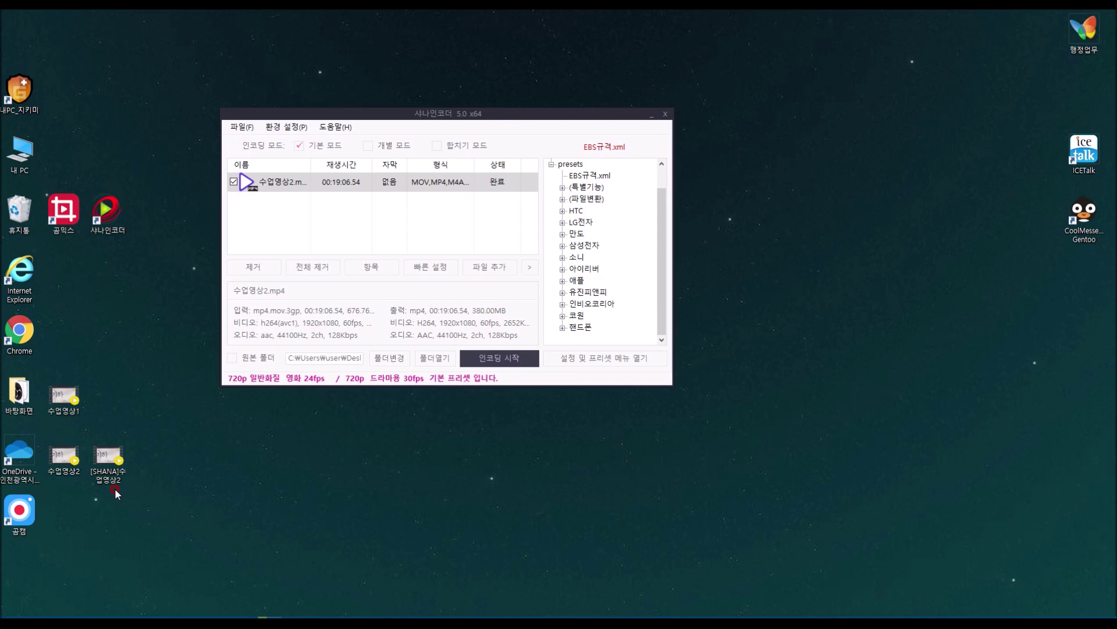
# Check the file size of the encoded [SHANA]수업영상2 video in its properties.
pyautogui.moveTo(107, 482)
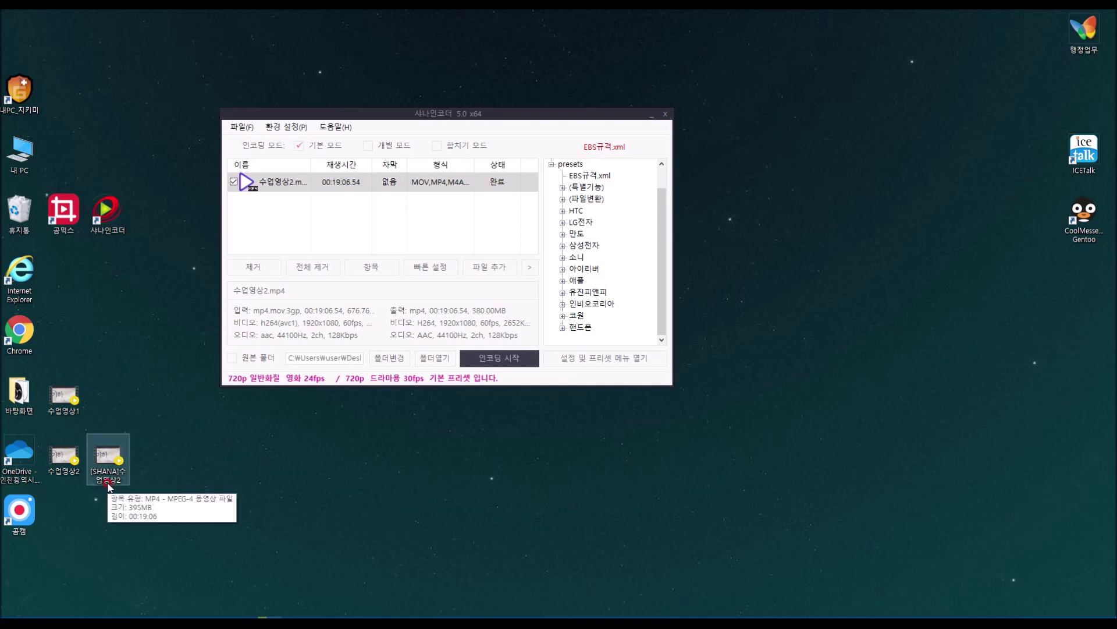
pyautogui.rightClick(108, 485)
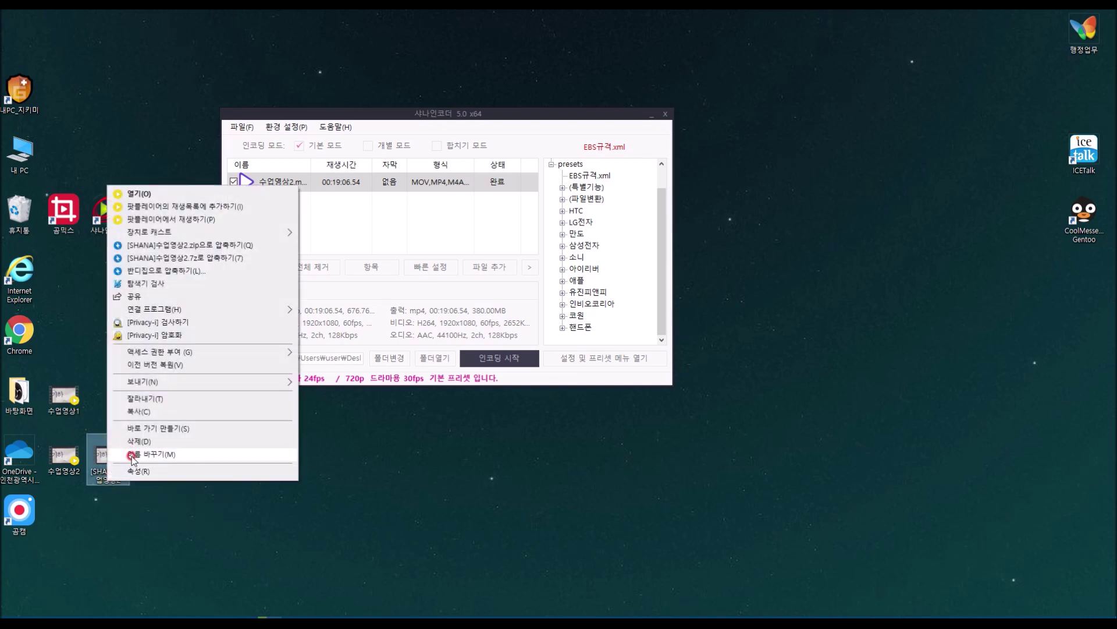
pyautogui.click(131, 471)
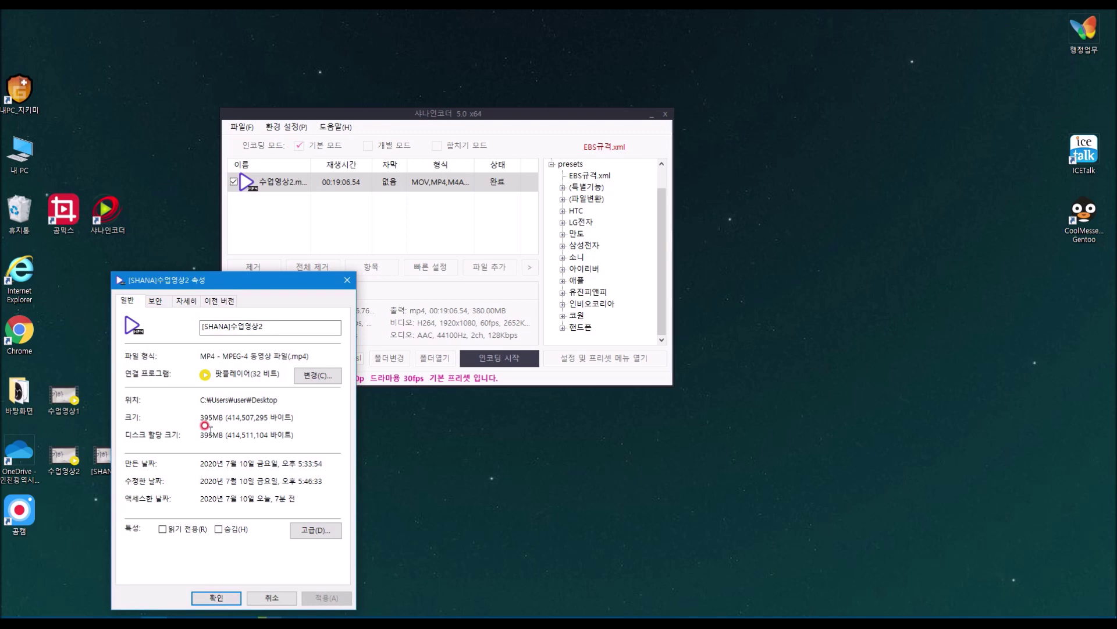
pyautogui.click(347, 280)
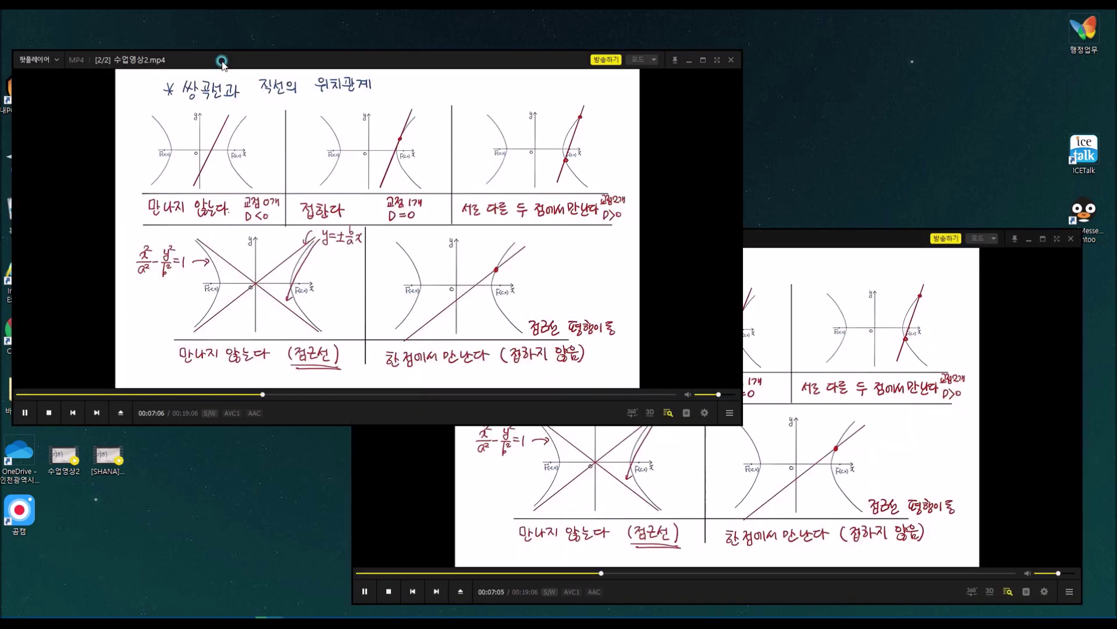
# Compare the playback quality of the original 수업영상2 with the encoded [SHANA]수업영상2.
pyautogui.click(850, 240)
pyautogui.click(836, 400)
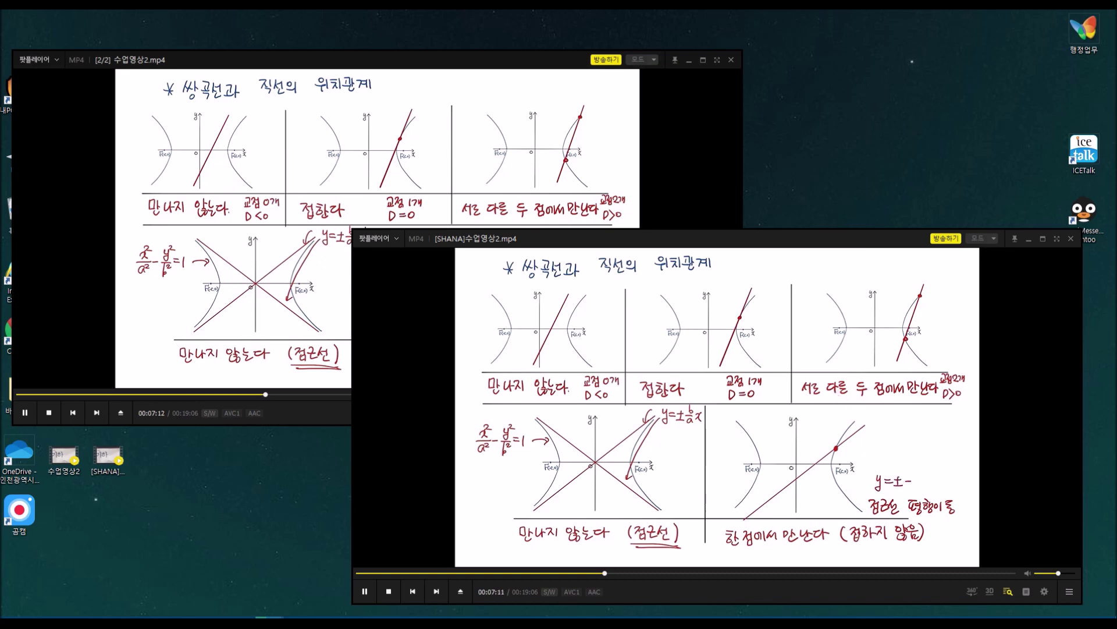
pyautogui.click(854, 400)
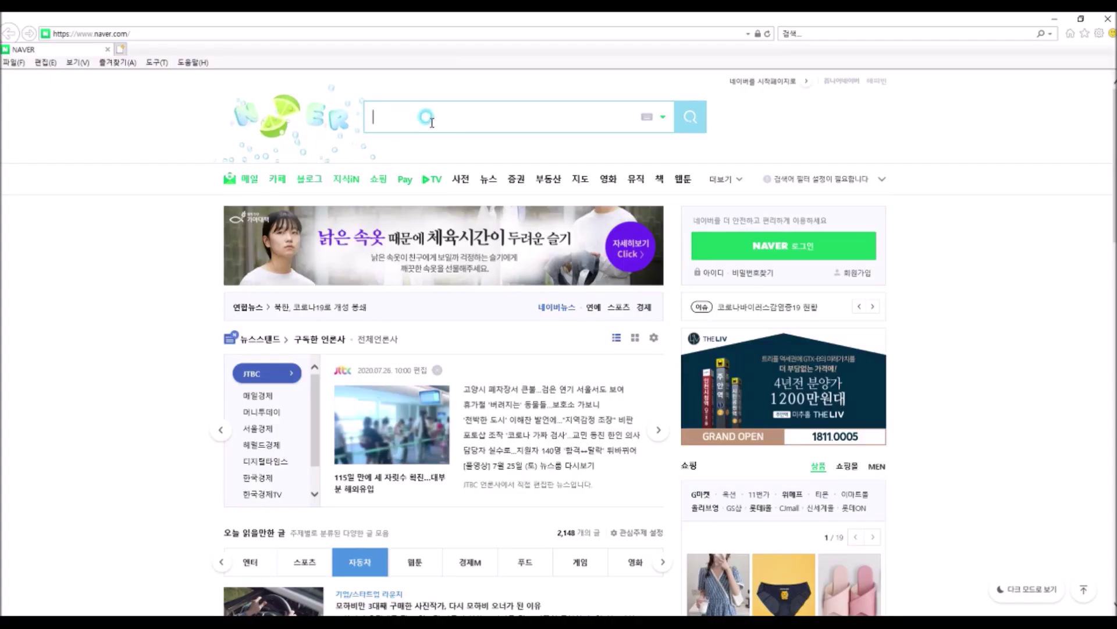
# Search Naver for 곰믹스 to find the GOM Mix download.
pyautogui.write('곰믹스')
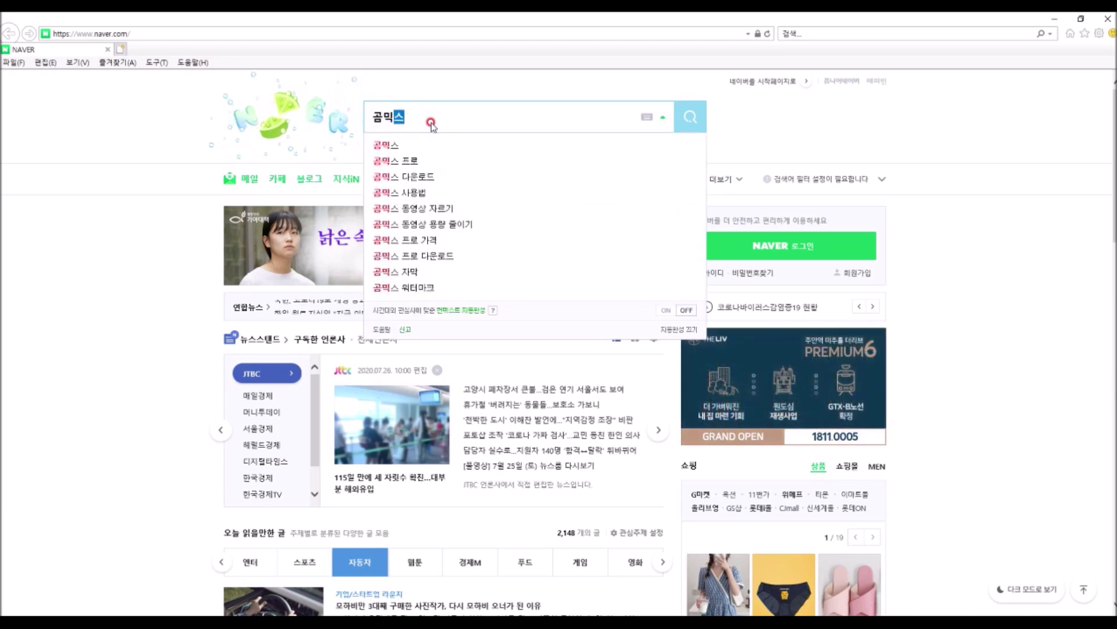
pyautogui.press('Return')
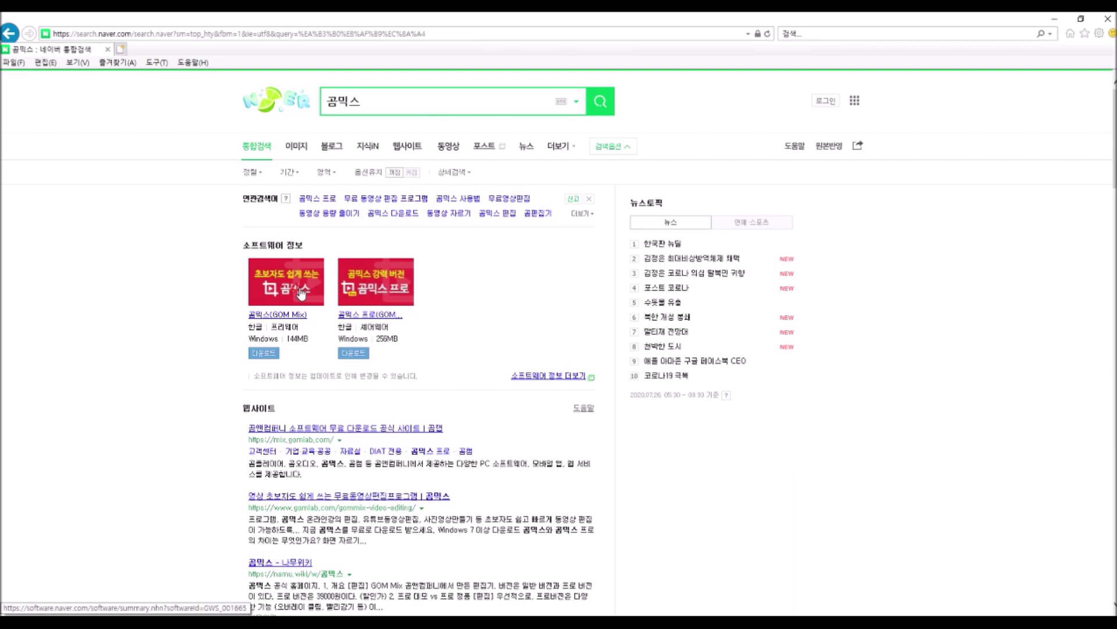
pyautogui.click(450, 285)
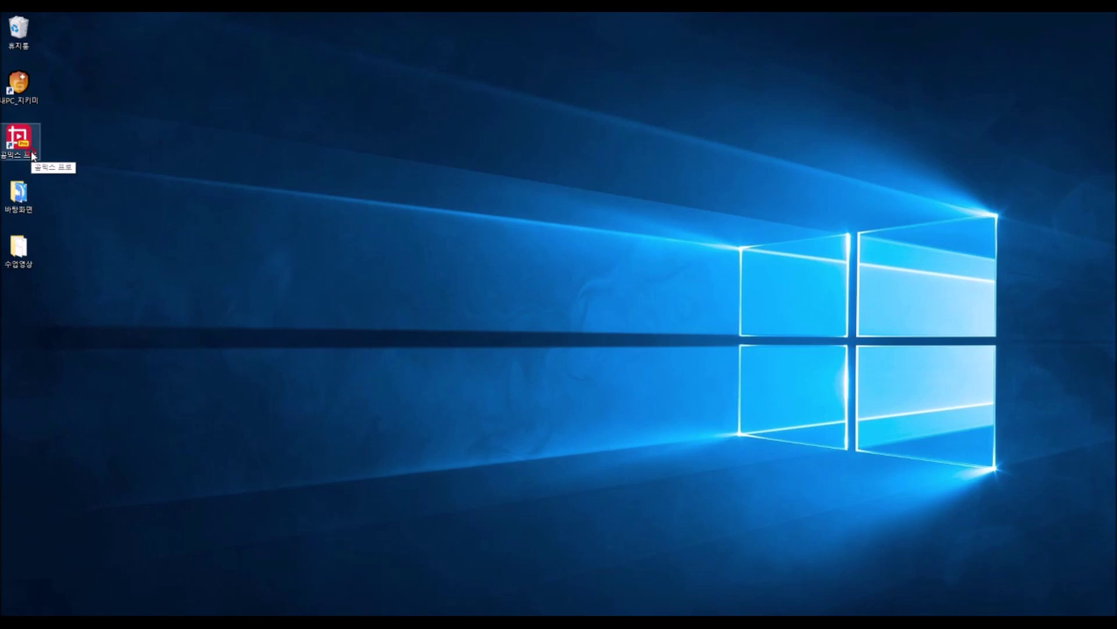
# Open GOM Mix Pro and add videos 1, 2 and 3 from the 수업영상 folder to the project's media sources.
pyautogui.doubleClick(33, 155)
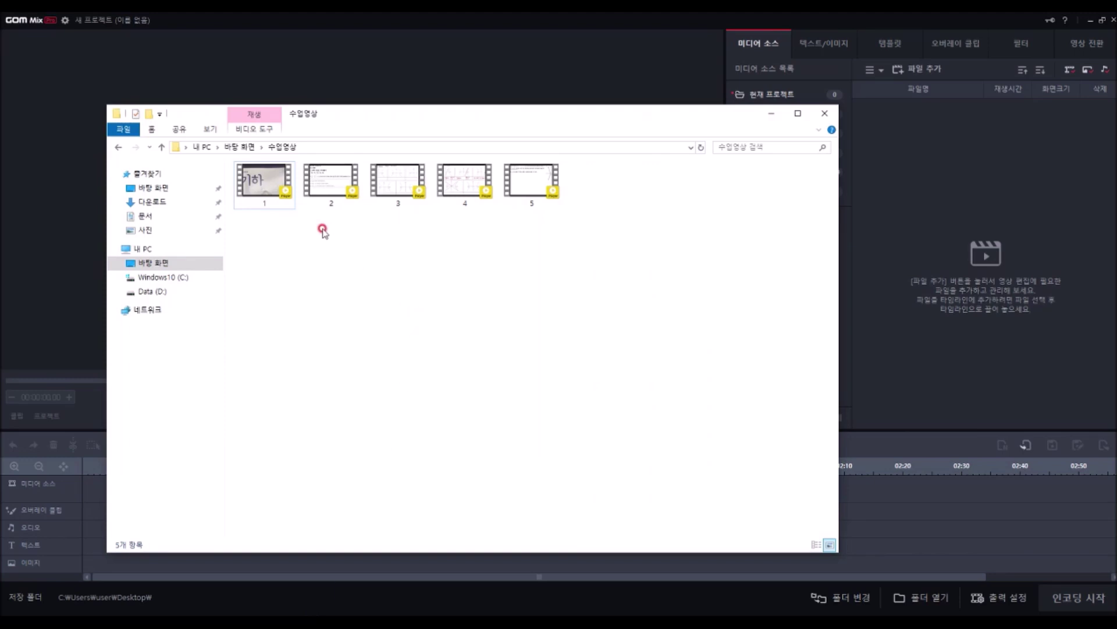
pyautogui.click(266, 187)
pyautogui.click(349, 170)
pyautogui.keyDown('ctrl'); pyautogui.click(400, 175); pyautogui.keyUp('ctrl')
pyautogui.moveTo(399, 175); pyautogui.dragTo(920, 169)
pyautogui.moveTo(919, 169)
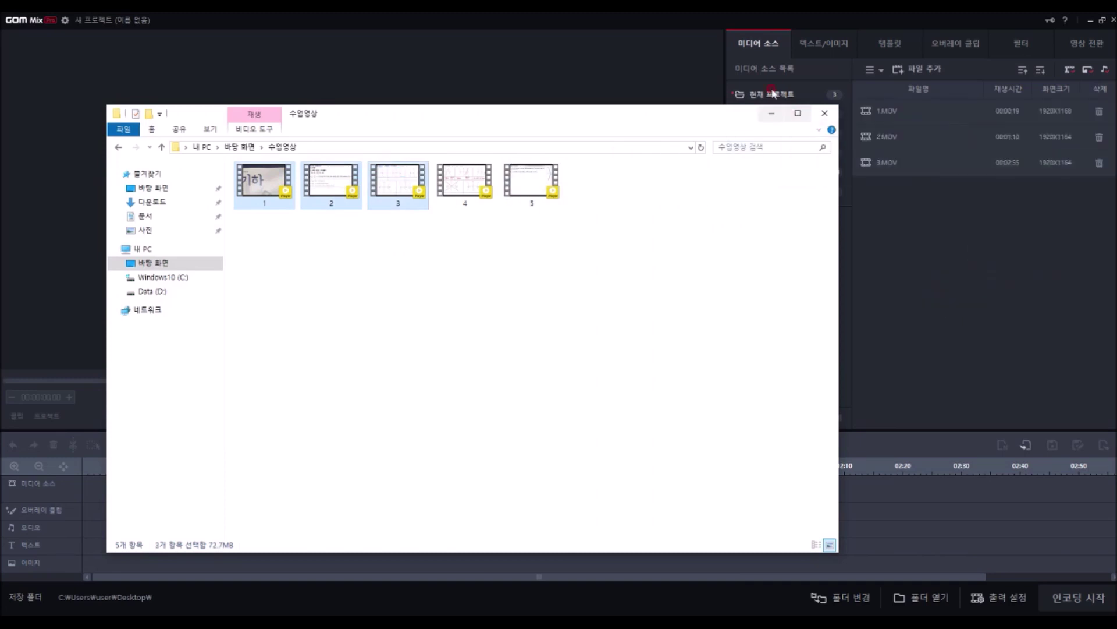
pyautogui.click(770, 114)
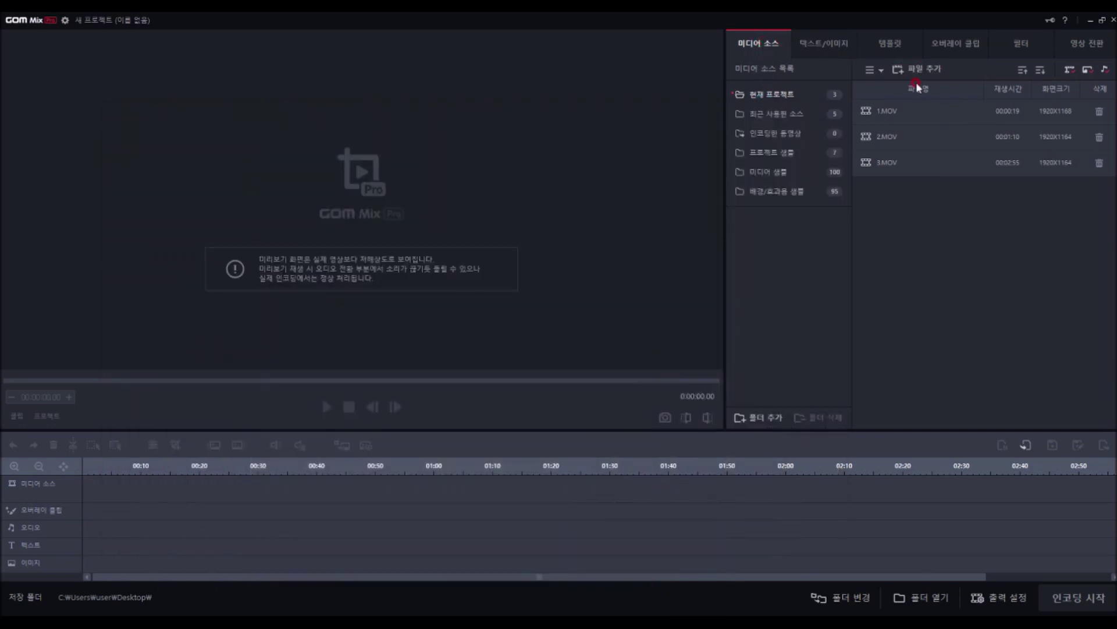
# Add videos 4 and 5 from the 수업영상 folder to the project's media sources.
pyautogui.doubleClick(908, 206)
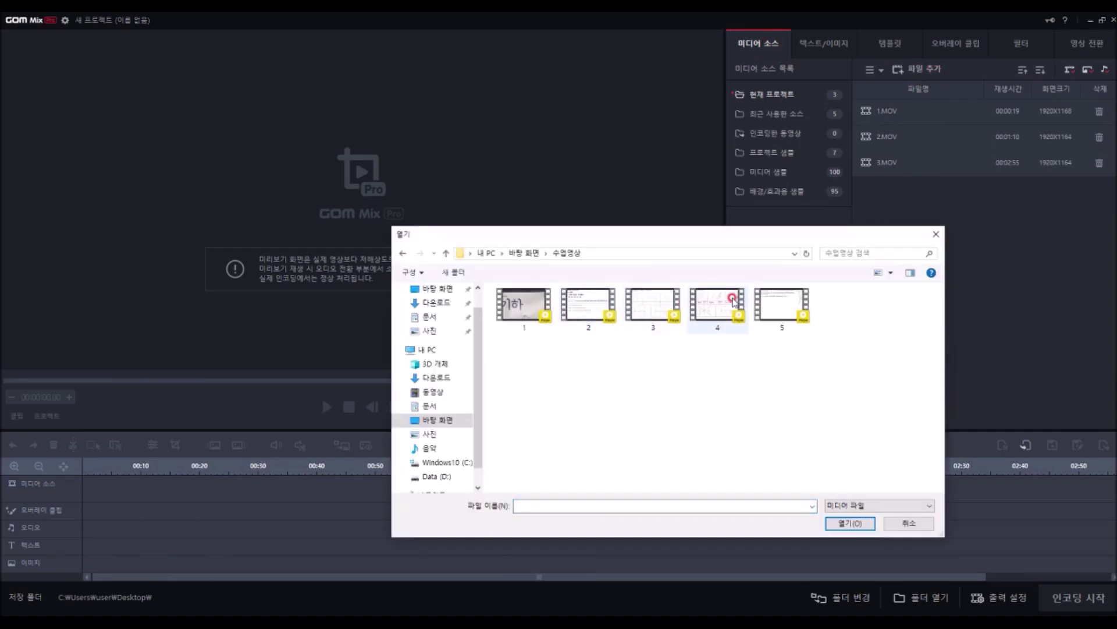
pyautogui.click(715, 306)
pyautogui.keyDown('shift'); pyautogui.click(795, 298); pyautogui.keyUp('shift')
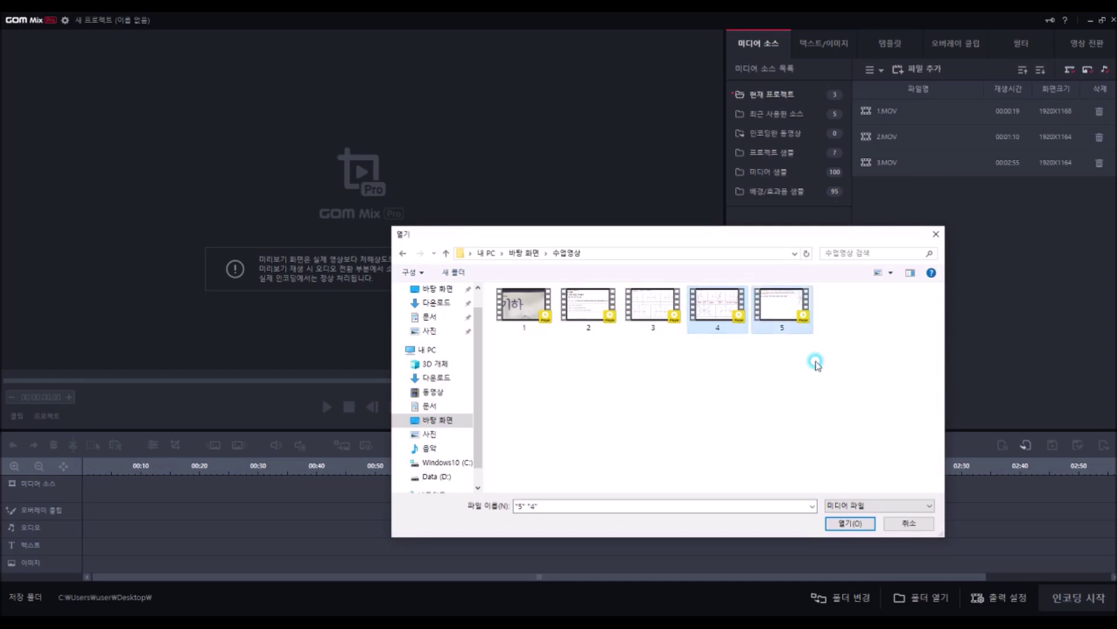
pyautogui.click(836, 525)
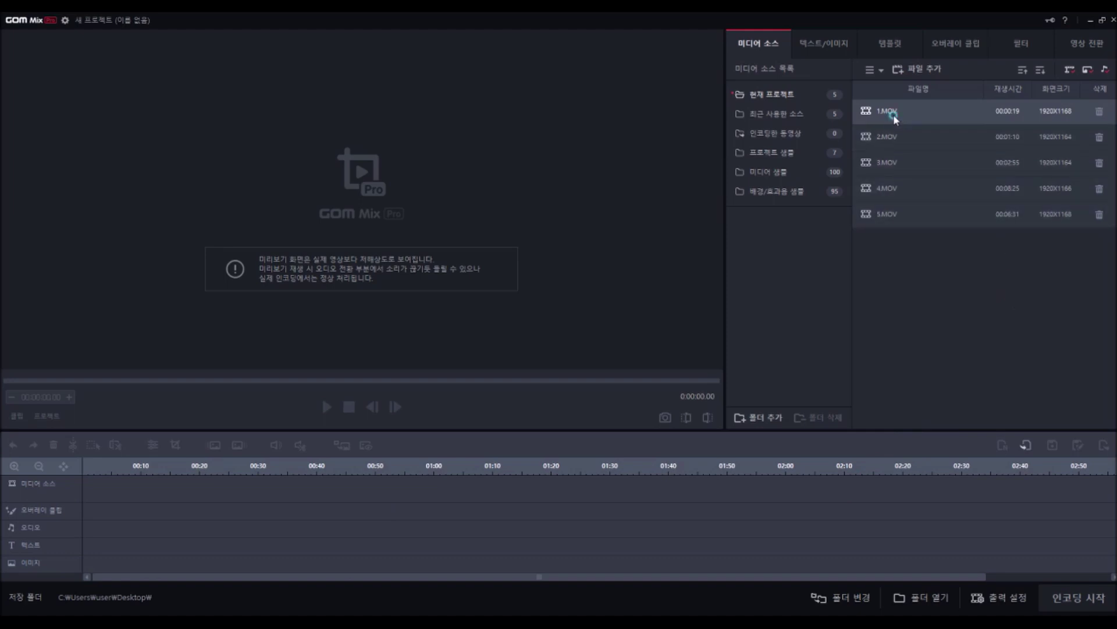
# Place 1.MOV through 5.MOV in order on the timeline's media source track and return to the start of the timeline.
pyautogui.moveTo(551, 367); pyautogui.dragTo(130, 501)
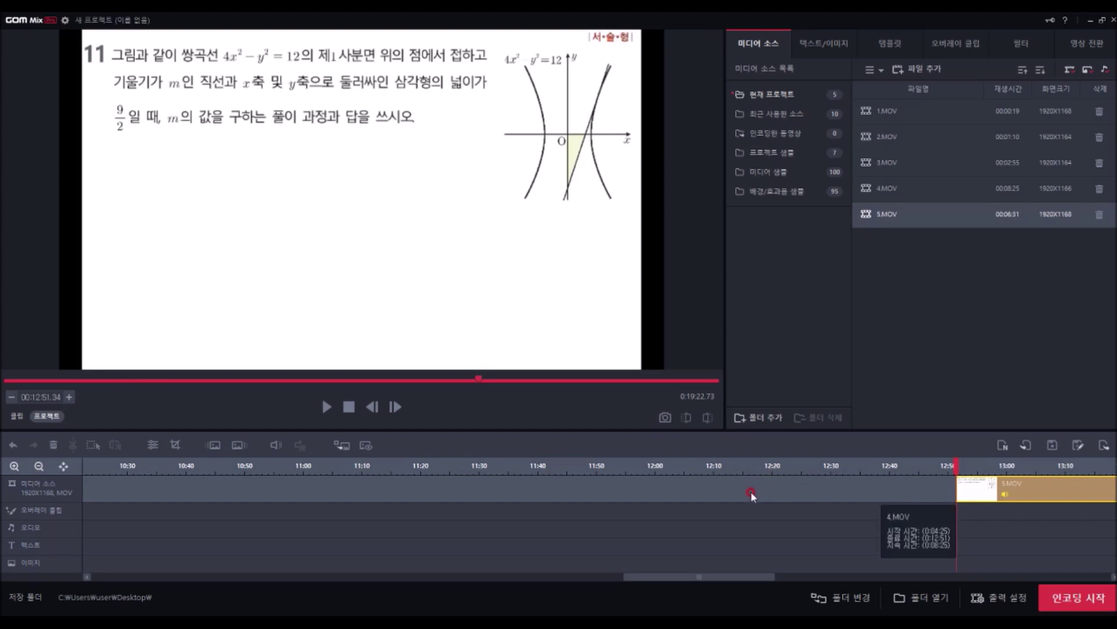
pyautogui.scroll(-3, 751, 491)
pyautogui.scroll(-3, 743, 507)
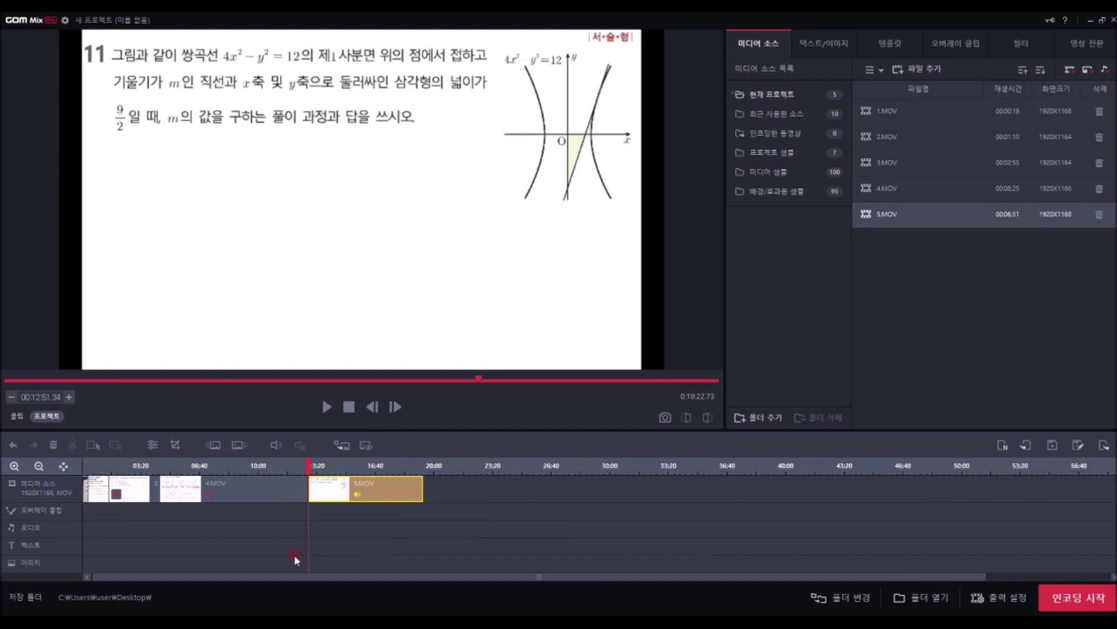
pyautogui.scroll(3, 295, 554)
pyautogui.scroll(1, 295, 554)
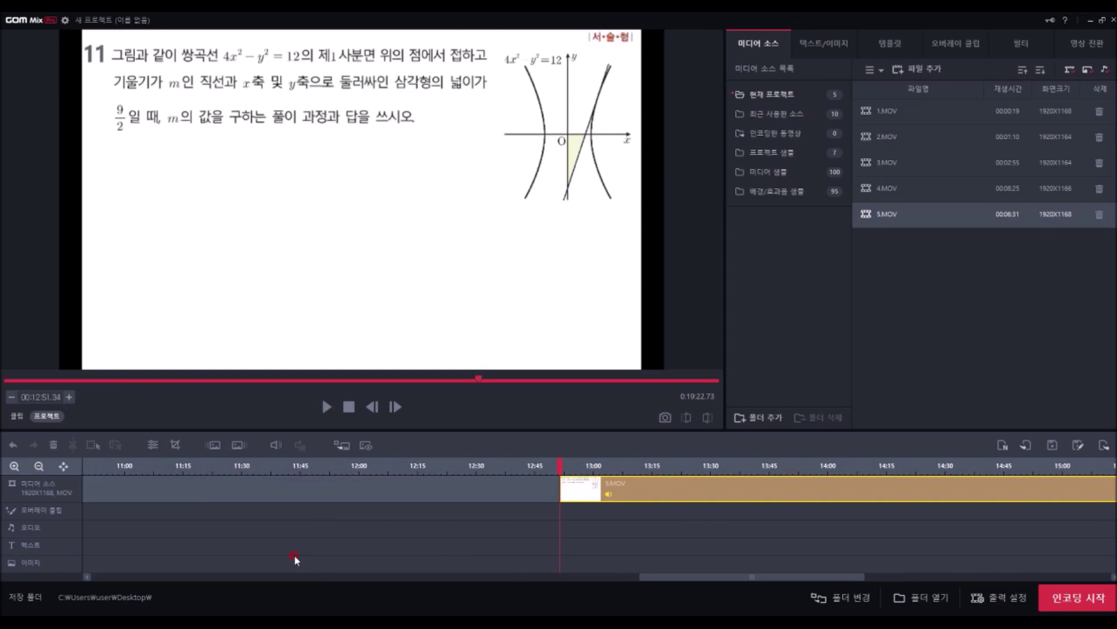
pyautogui.moveTo(652, 576); pyautogui.dragTo(105, 576)
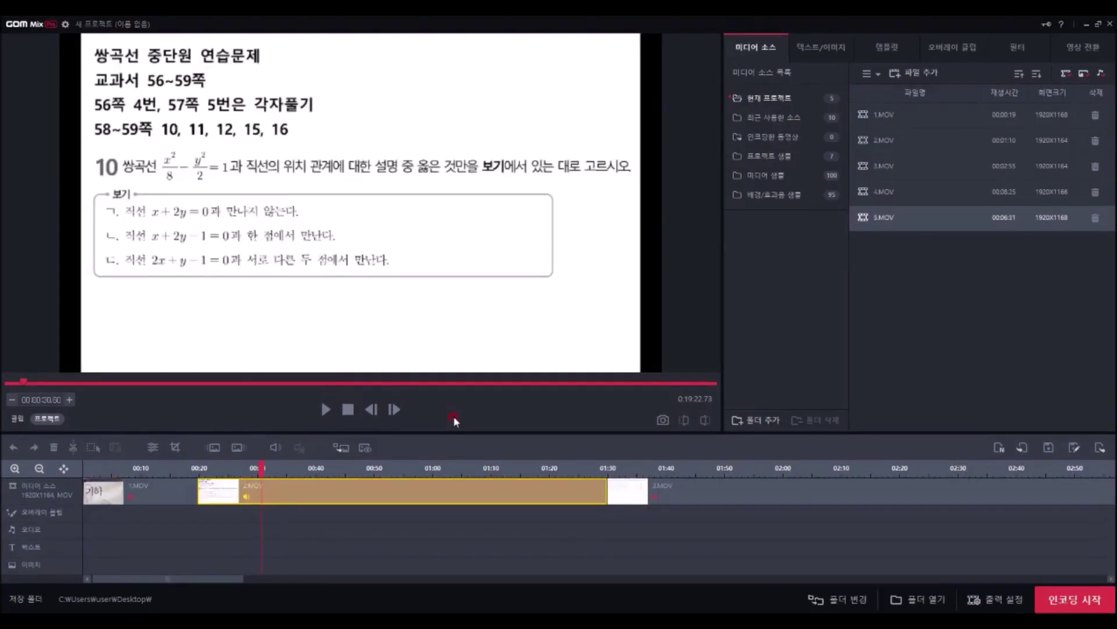
# Play the timeline on through 2.MOV and split the clip at about 00:33.7.
pyautogui.click(324, 413)
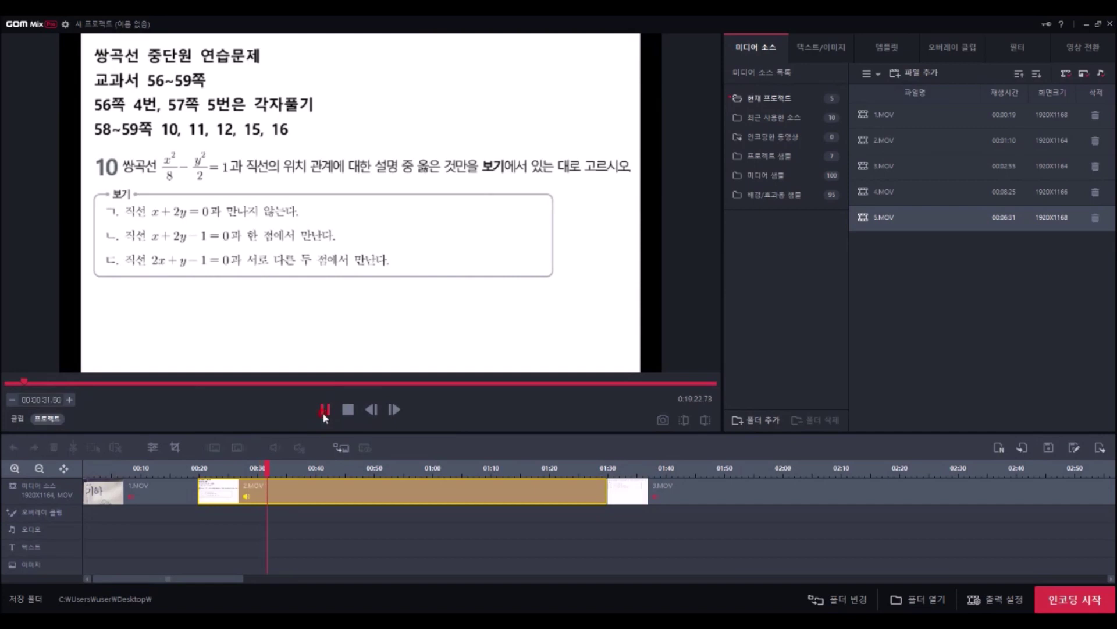
pyautogui.click(324, 410)
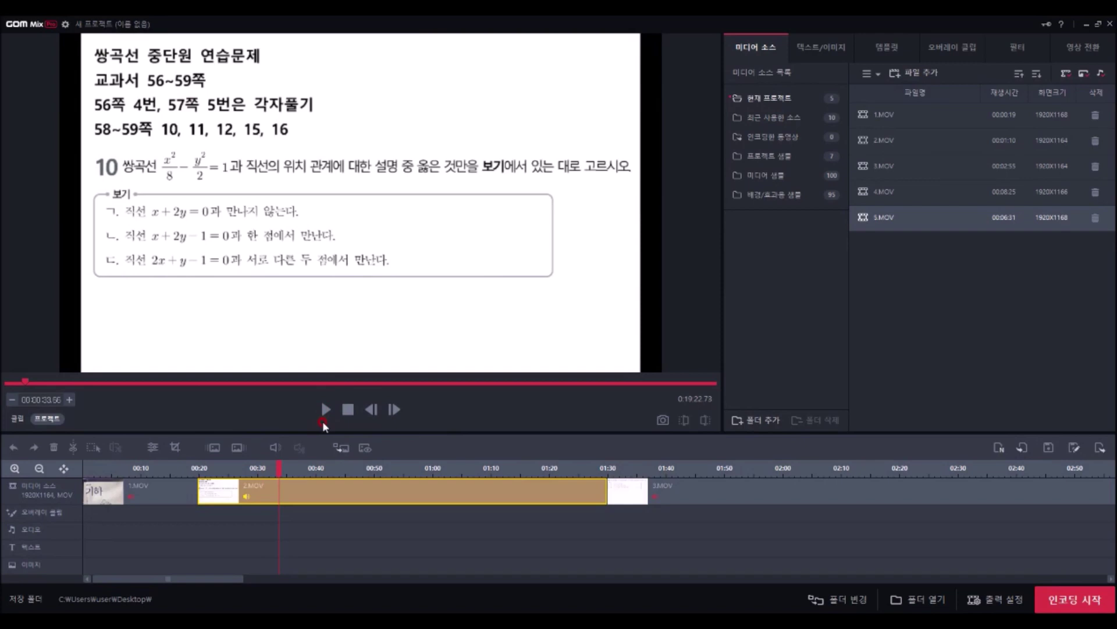
pyautogui.click(72, 452)
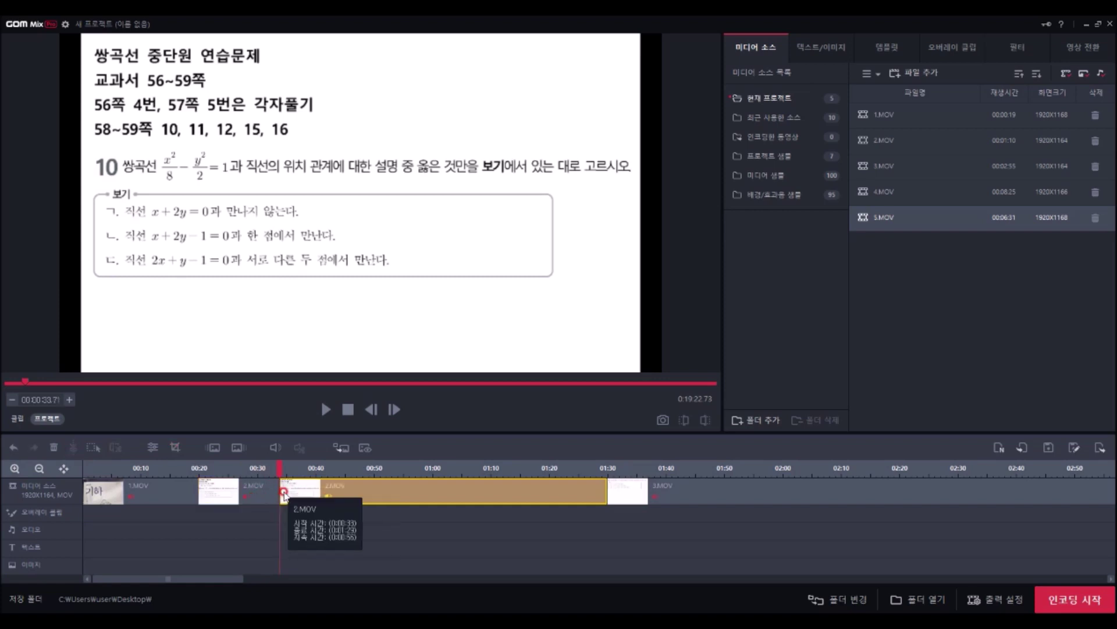
# Play on from the first cut and split the remaining part of 2.MOV at about 00:49.3.
pyautogui.click(325, 410)
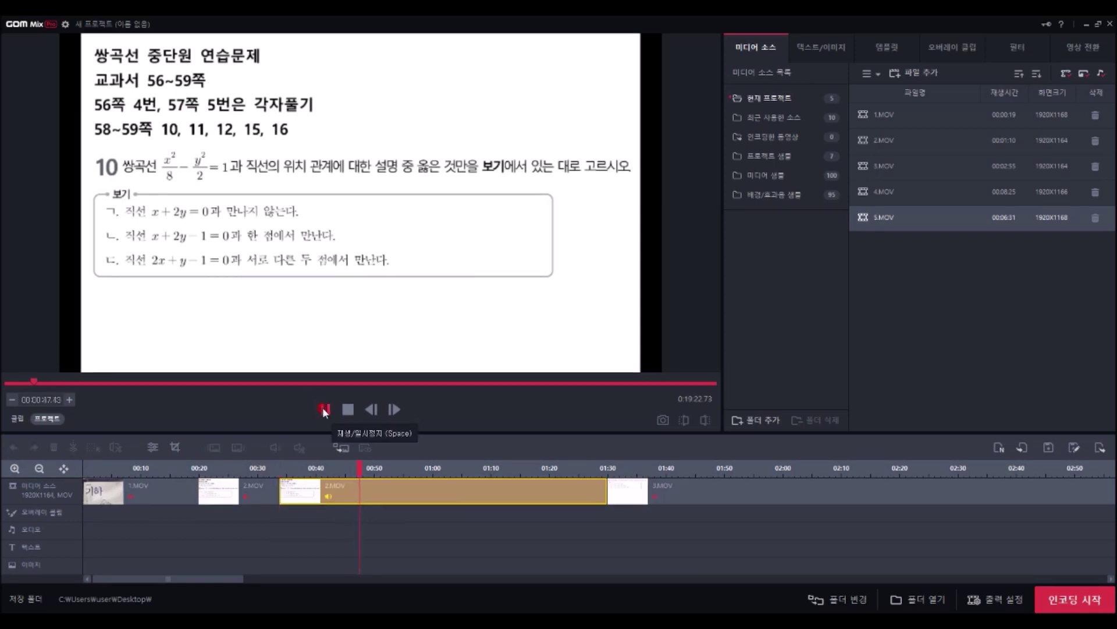
pyautogui.click(325, 410)
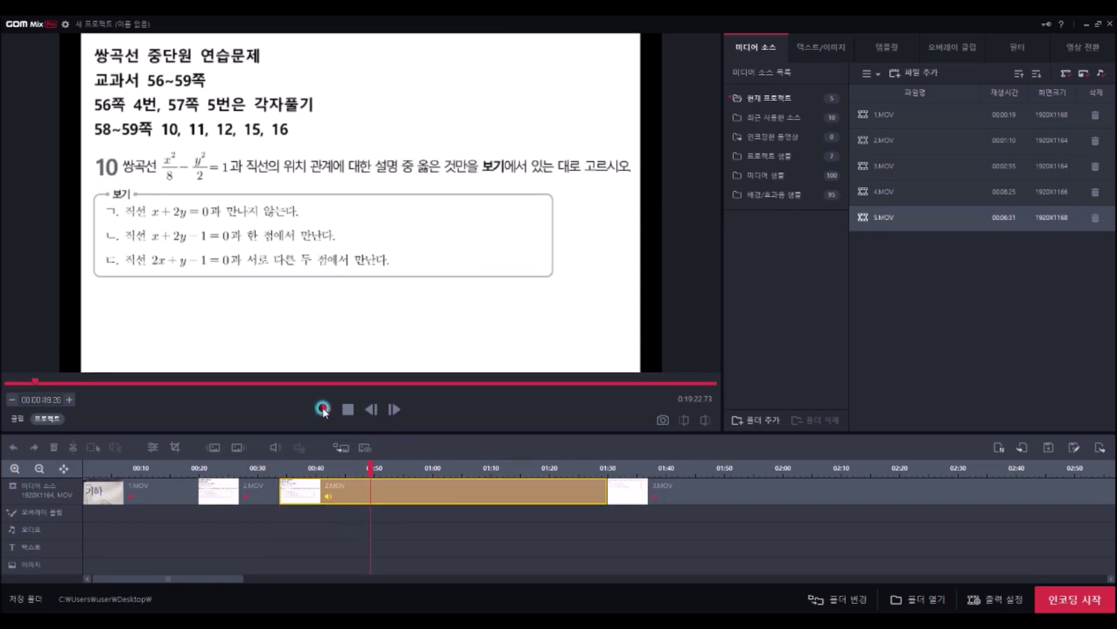
pyautogui.click(374, 522)
pyautogui.click(76, 448)
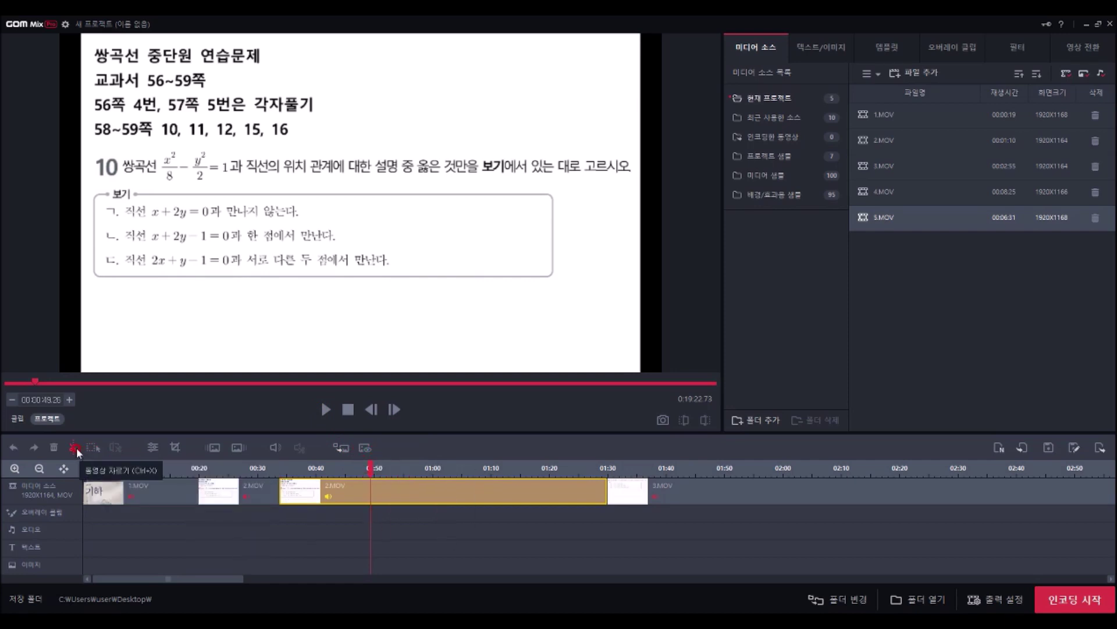
pyautogui.click(75, 448)
# Delete the middle piece of 2.MOV between the cuts at about 0:33 and 0:49.
pyautogui.click(257, 486)
pyautogui.click(312, 462)
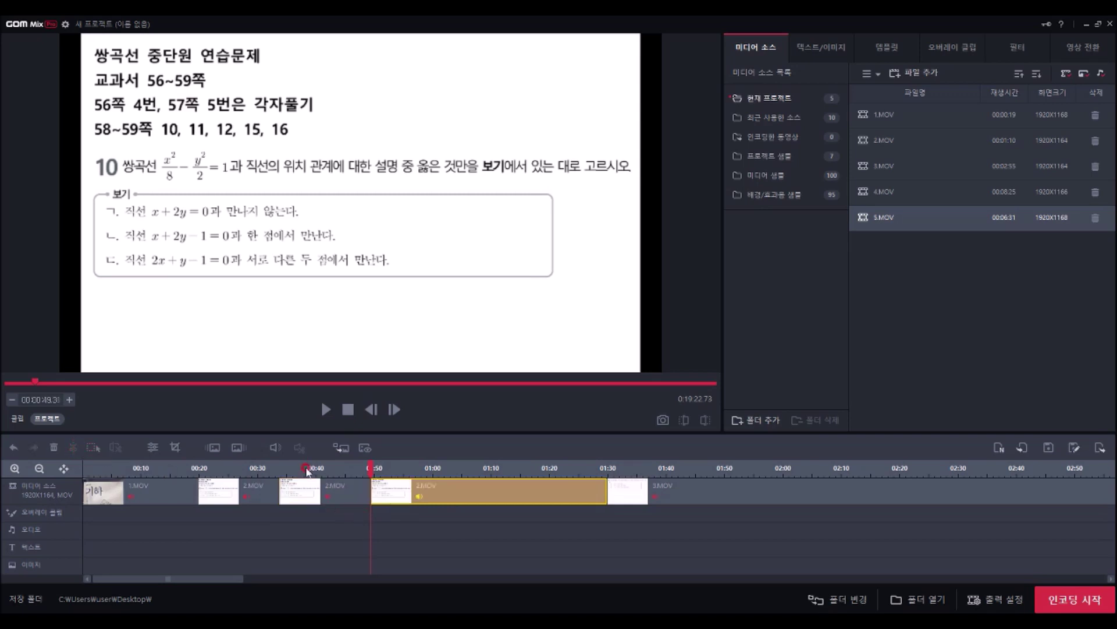
pyautogui.click(267, 518)
pyautogui.click(365, 519)
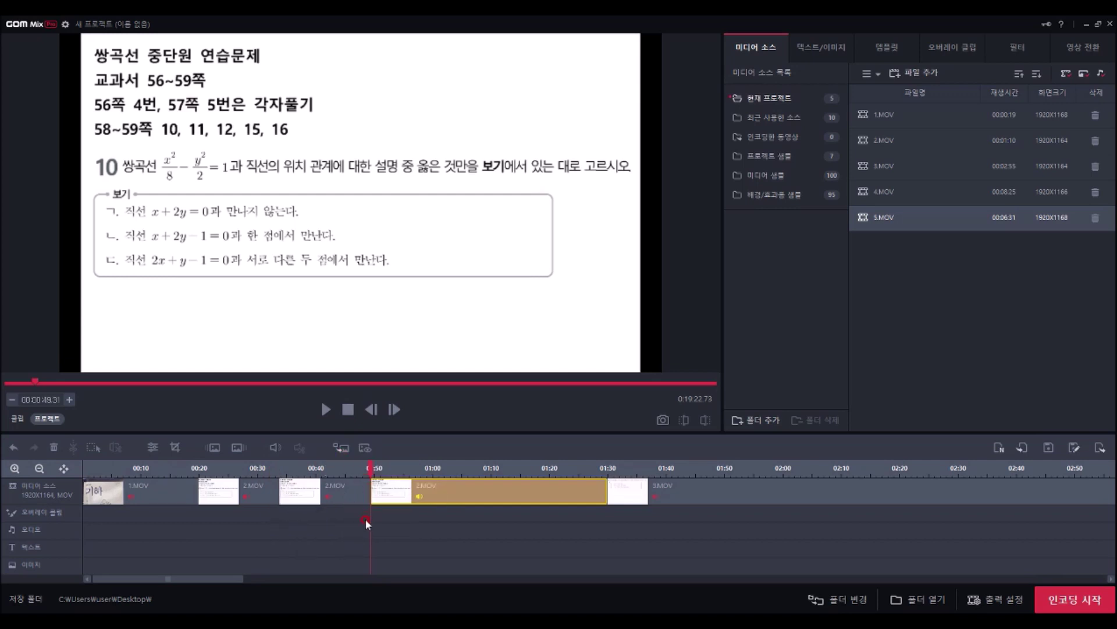
pyautogui.click(340, 496)
pyautogui.click(328, 498)
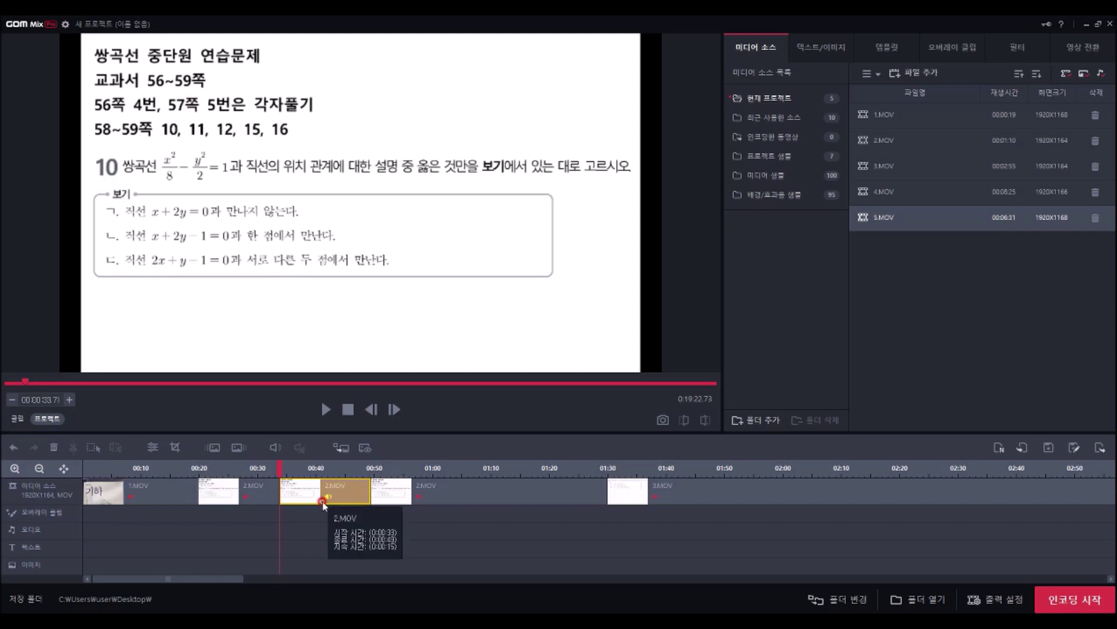
pyautogui.click(328, 496)
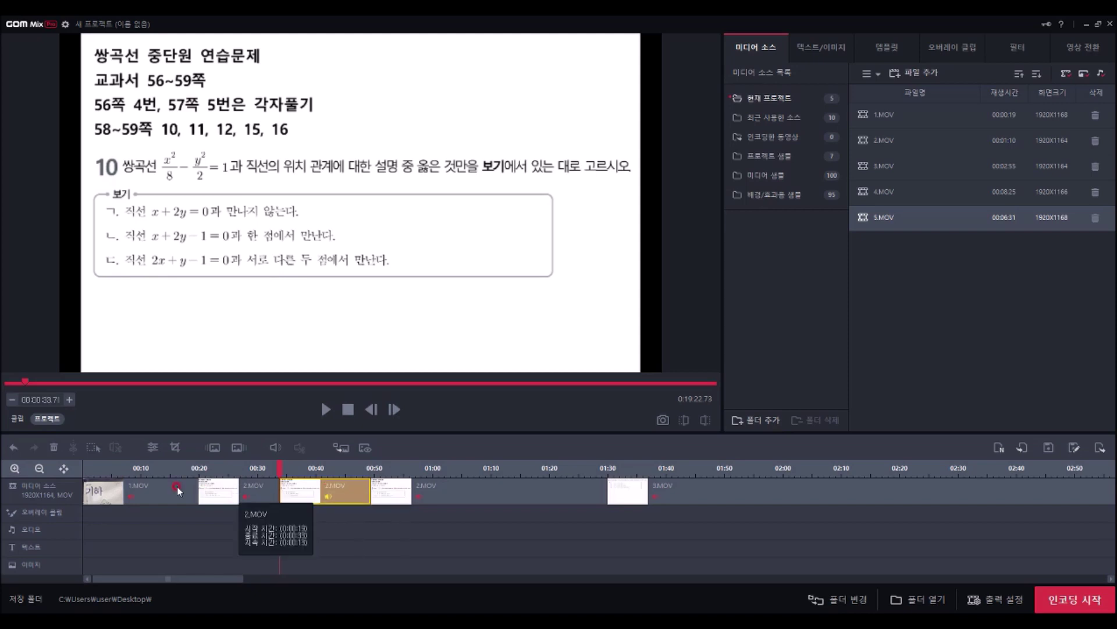
pyautogui.click(53, 447)
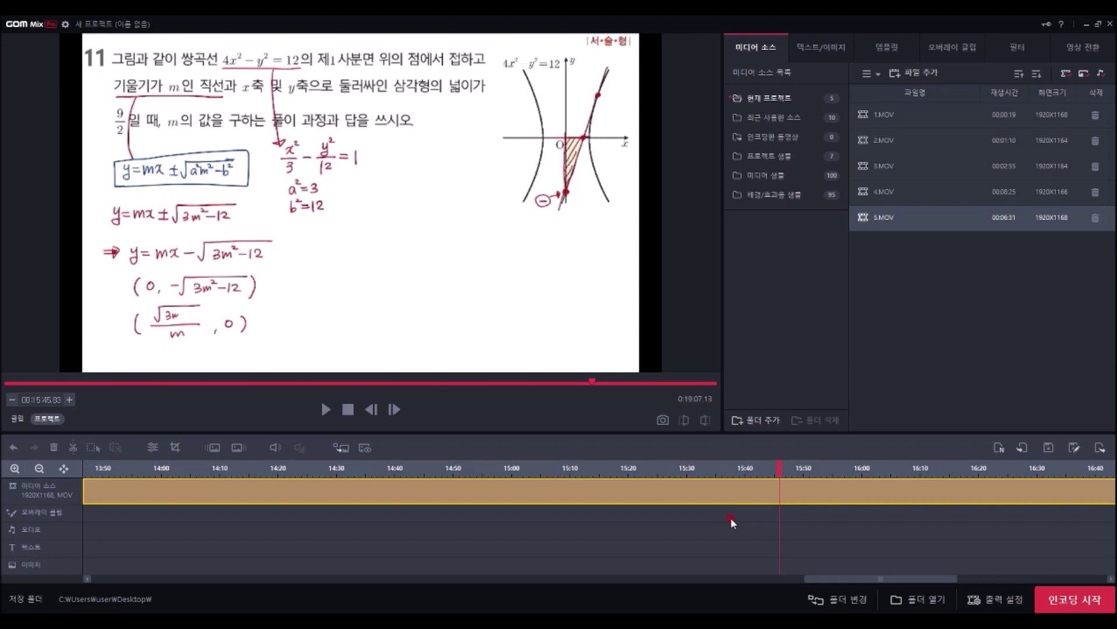
# Split 5.MOV at about 15:49.9 and again at about 15:54.1 to isolate a short piece.
pyautogui.click(327, 410)
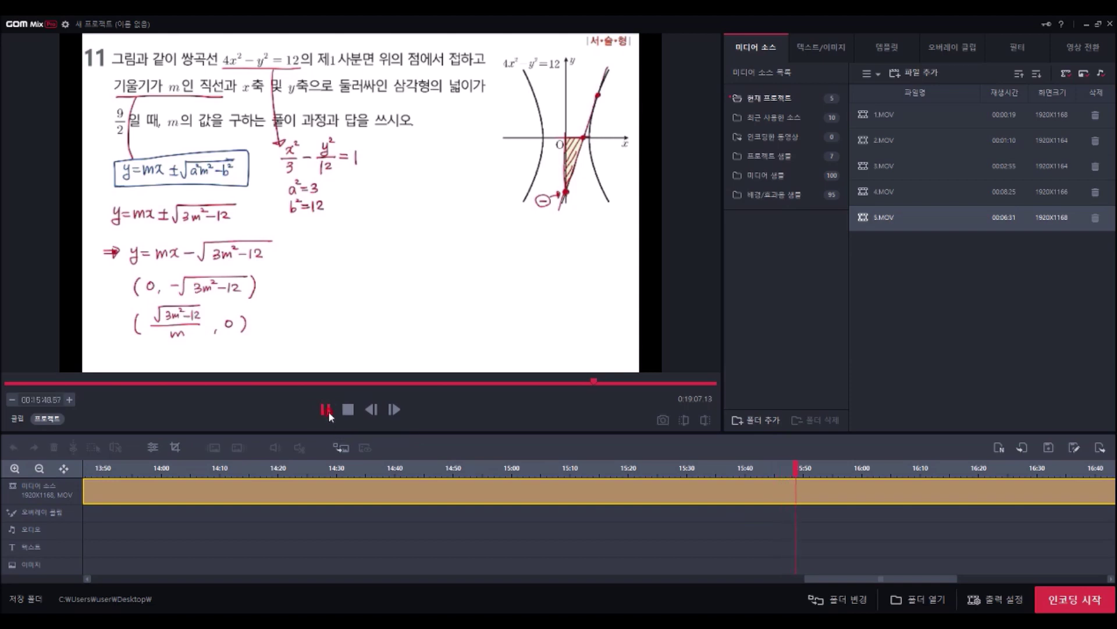
pyautogui.click(328, 410)
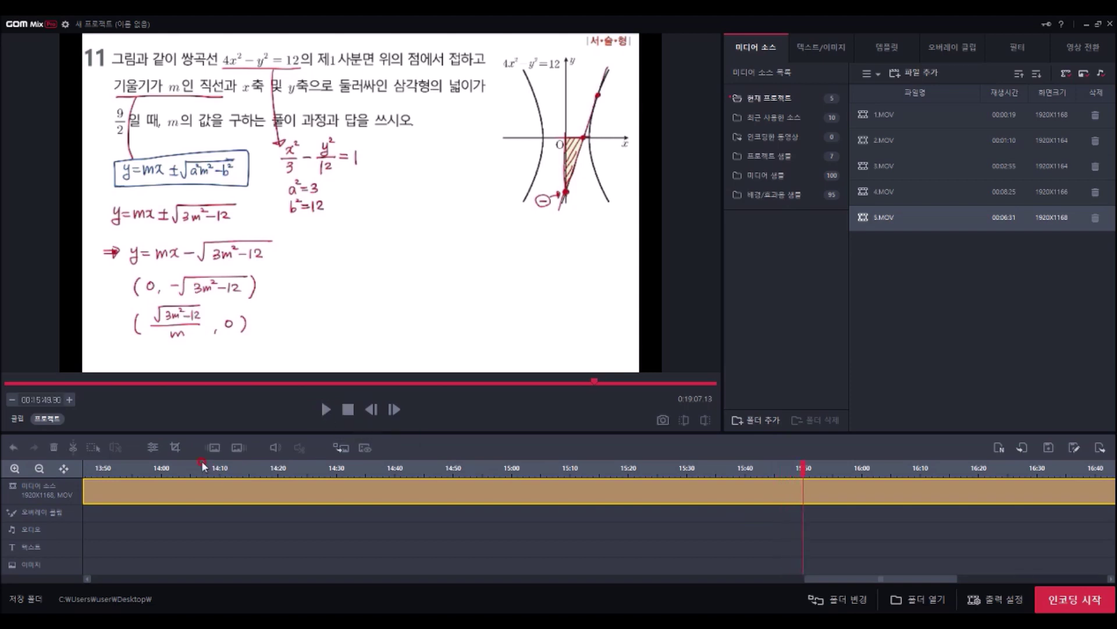
pyautogui.click(75, 448)
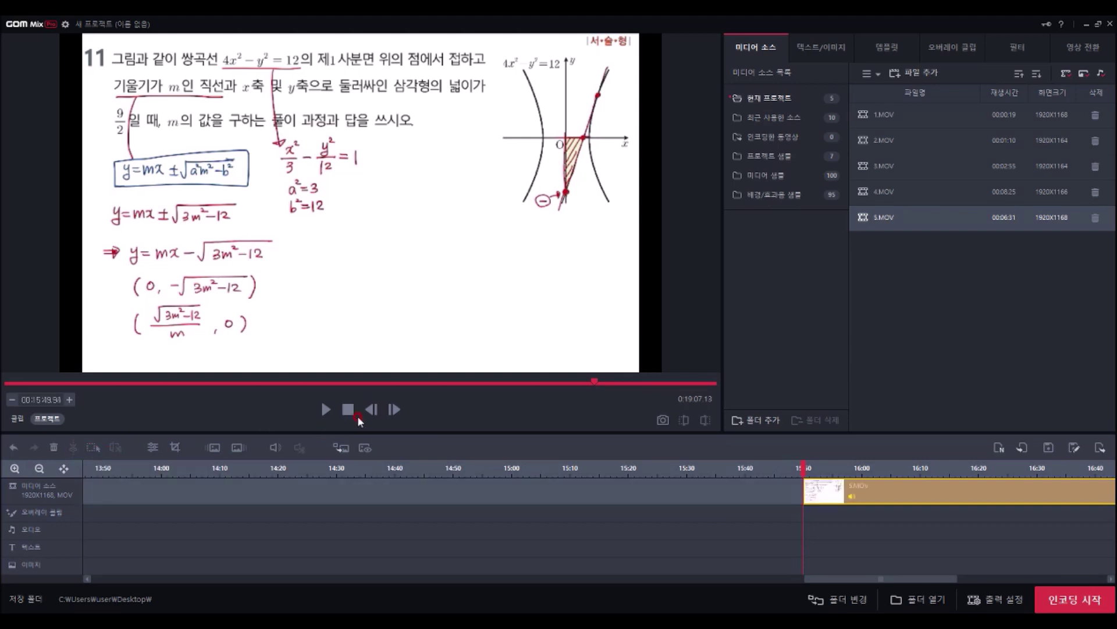
pyautogui.click(328, 410)
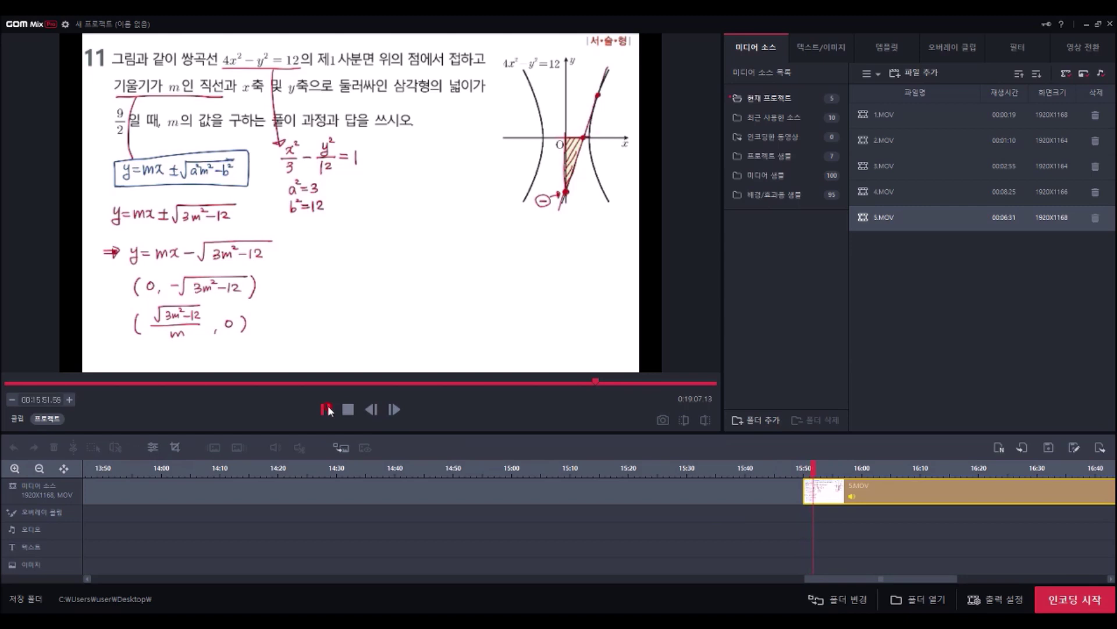
pyautogui.click(328, 410)
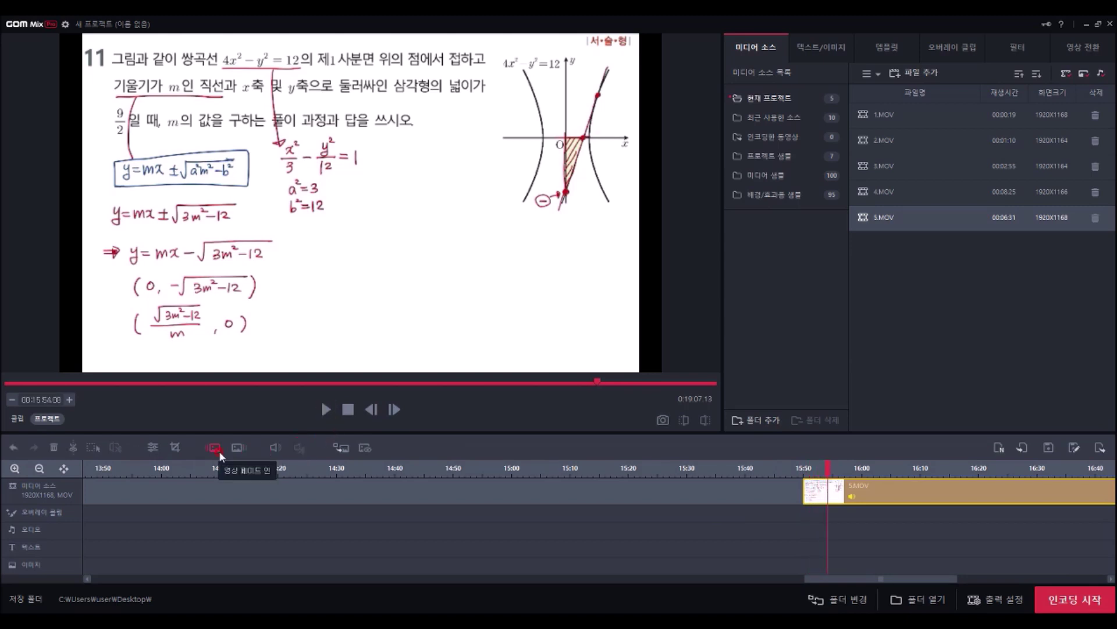
pyautogui.click(70, 448)
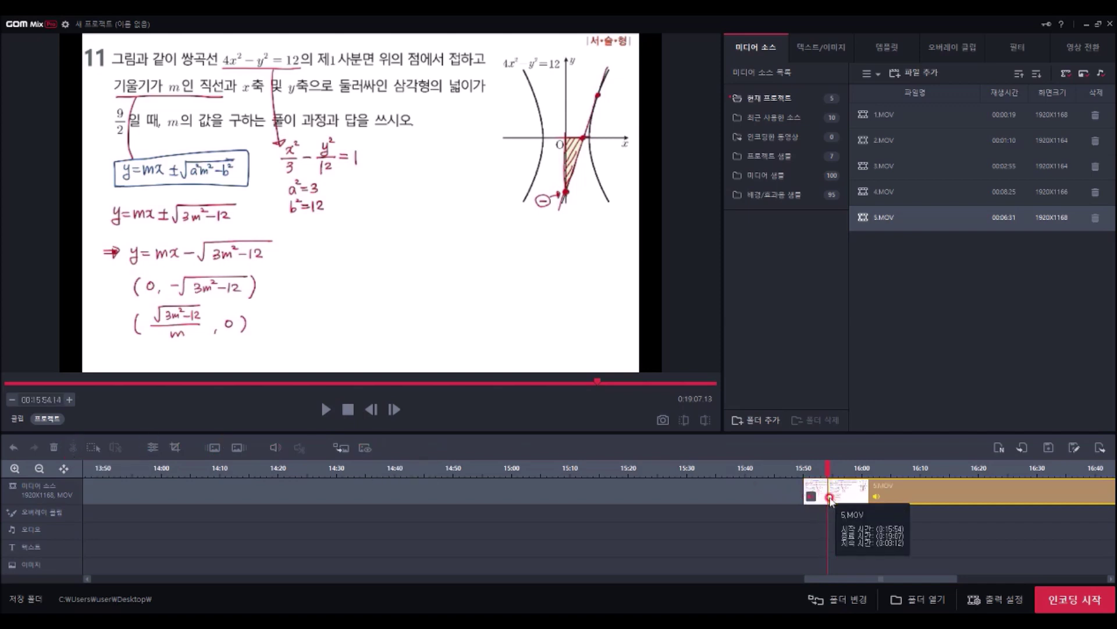
# Mute the audio of the short 5.MOV piece between the two cuts.
pyautogui.click(815, 488)
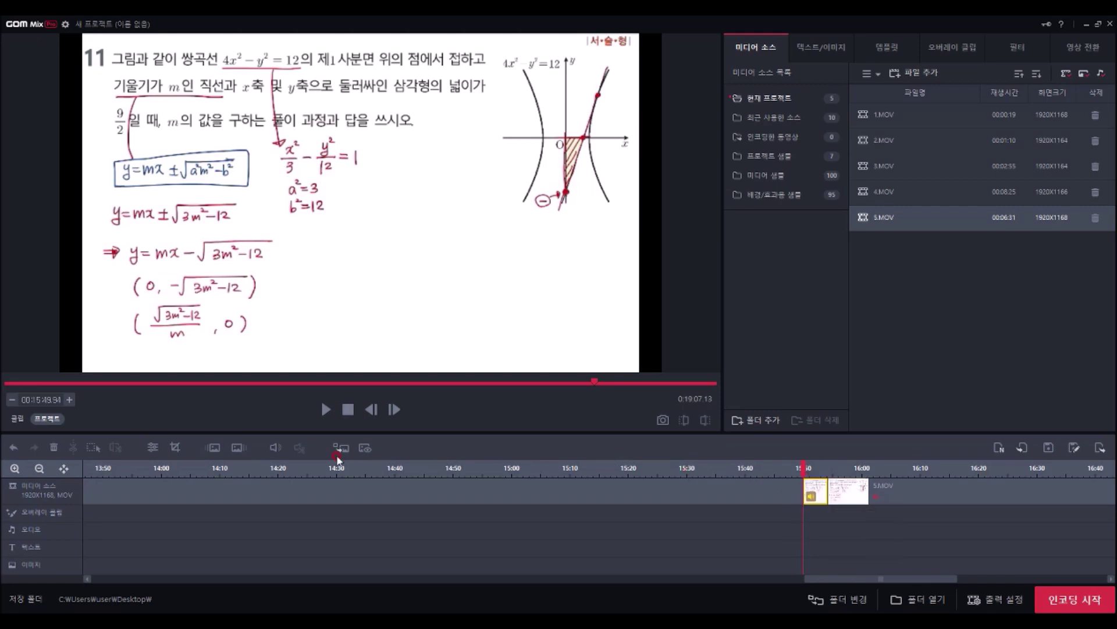
pyautogui.click(273, 451)
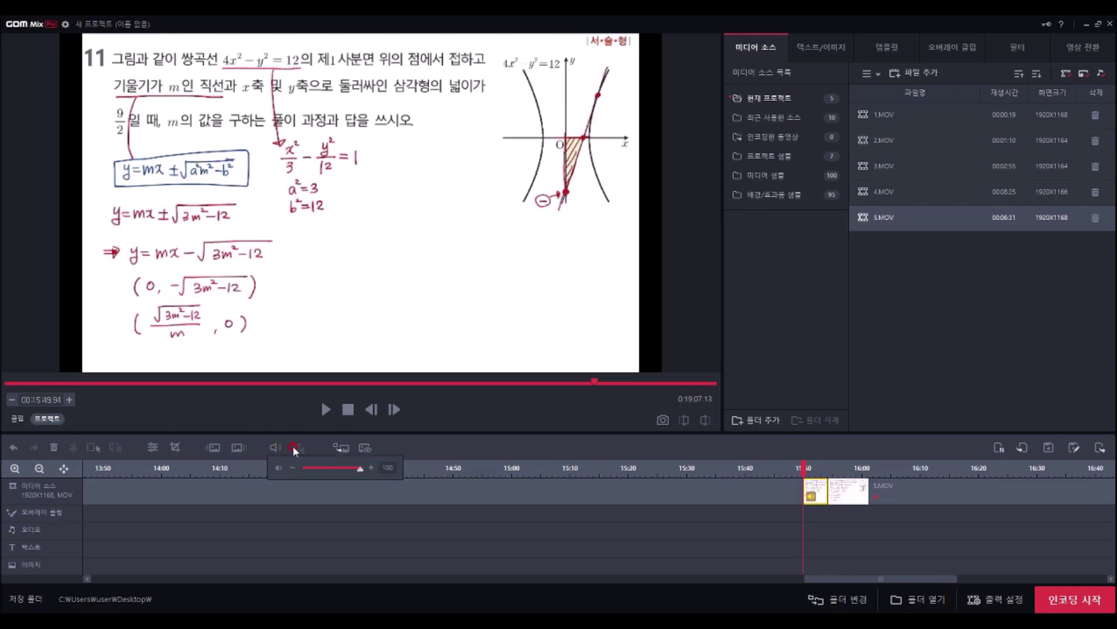
pyautogui.moveTo(357, 473); pyautogui.dragTo(324, 478)
pyautogui.click(280, 468)
# Play back 5.MOV from about 15:41 through the muted piece to check its sound.
pyautogui.click(756, 515)
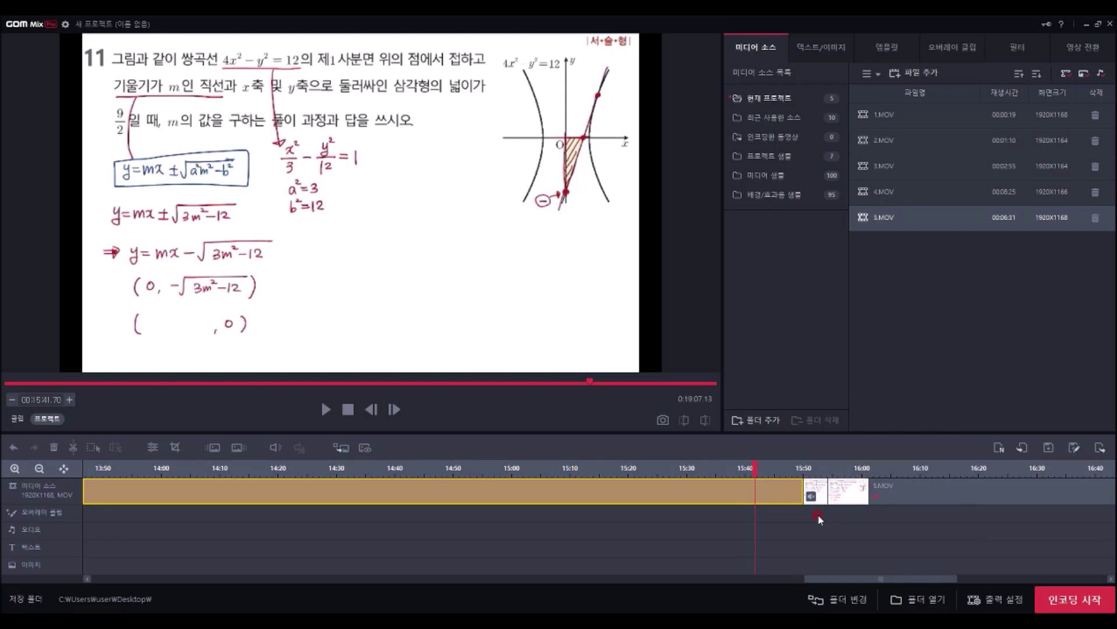
pyautogui.click(327, 409)
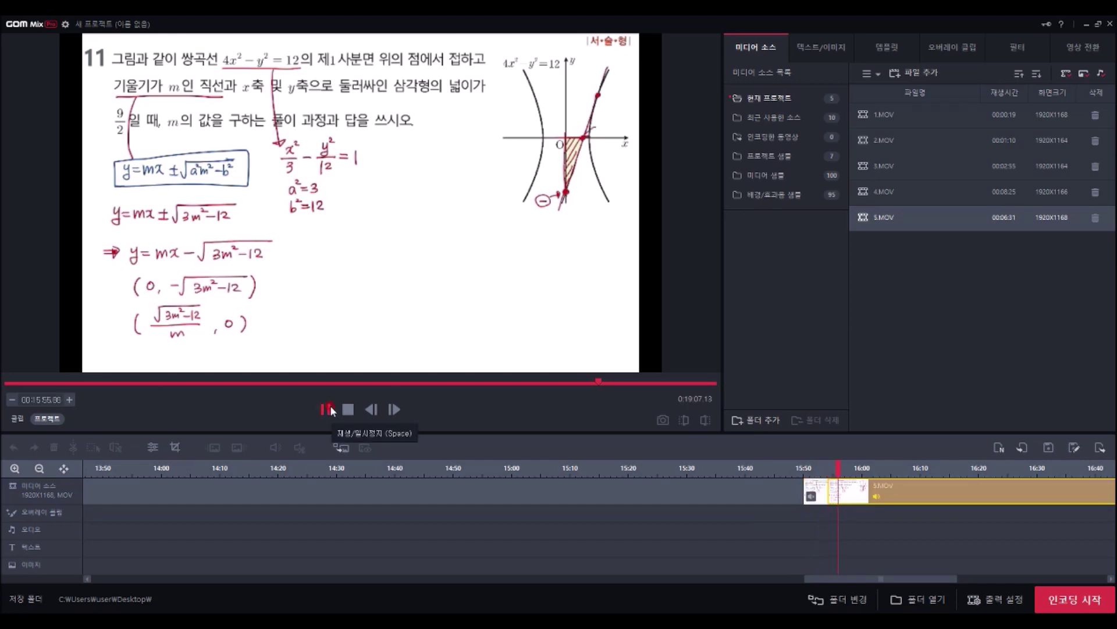
pyautogui.click(330, 409)
pyautogui.click(414, 515)
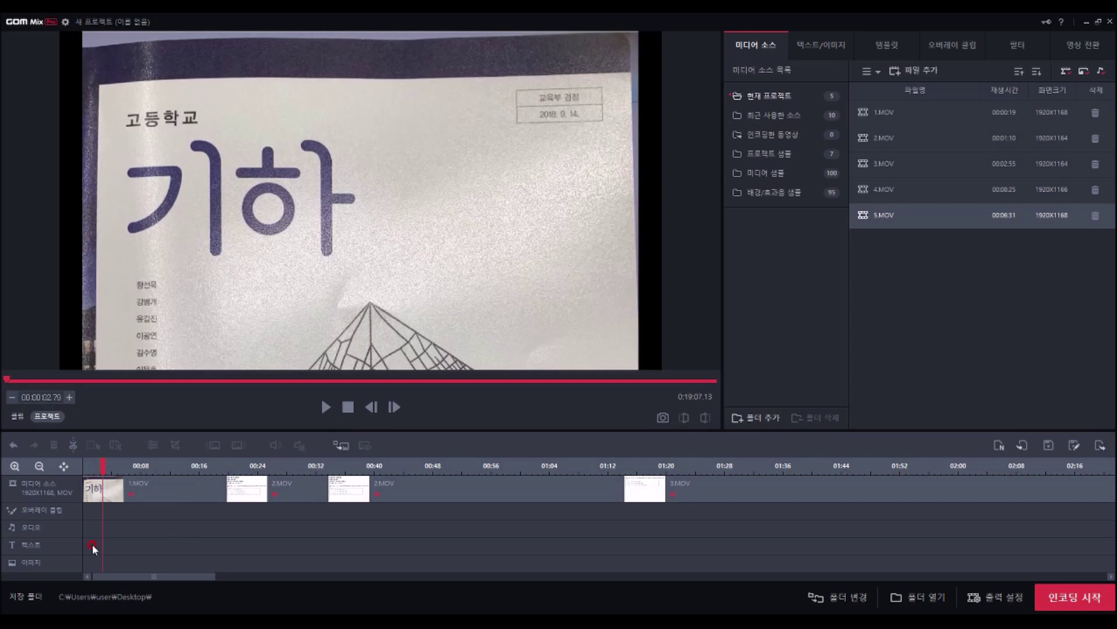
# Add a text caption reading 19차시 over the textbook cover in 1.MOV, starting at 00:02.79.
pyautogui.click(807, 49)
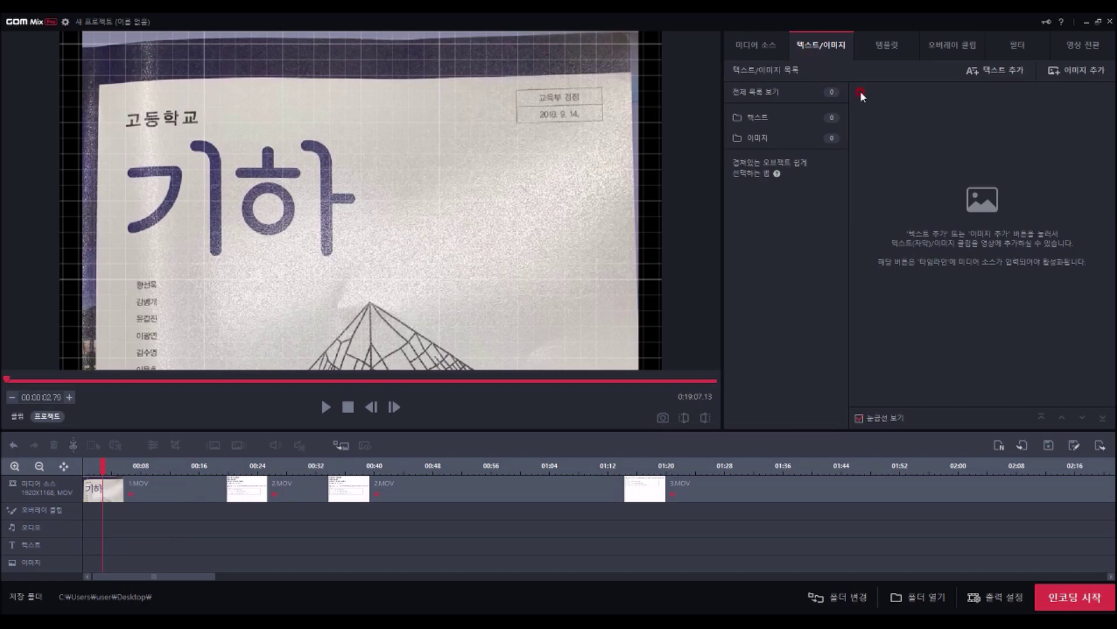
pyautogui.click(1009, 70)
pyautogui.click(930, 233)
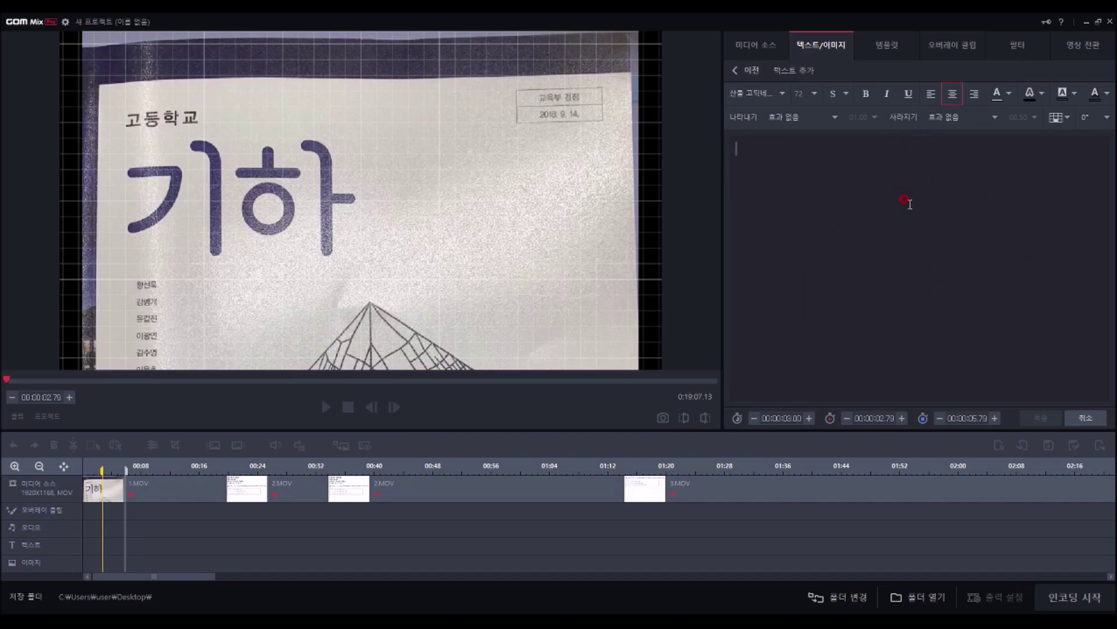
pyautogui.click(847, 158)
pyautogui.write('19차시')
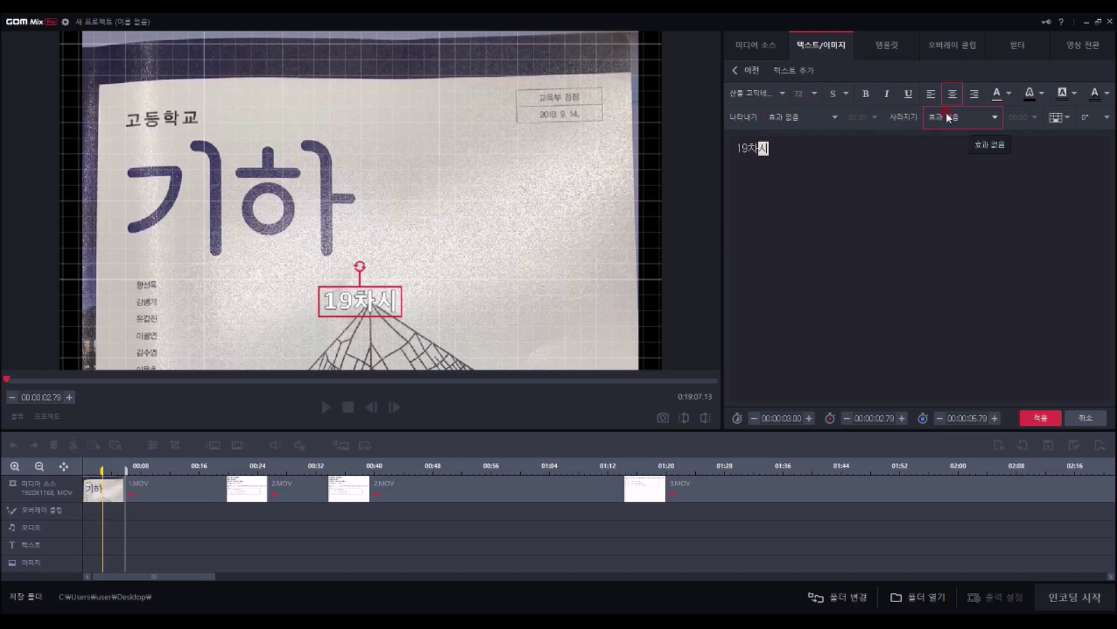
# Set the 19차시 caption to the 맑은 고딕 font, size 80, in bold.
pyautogui.click(793, 153)
pyautogui.click(781, 94)
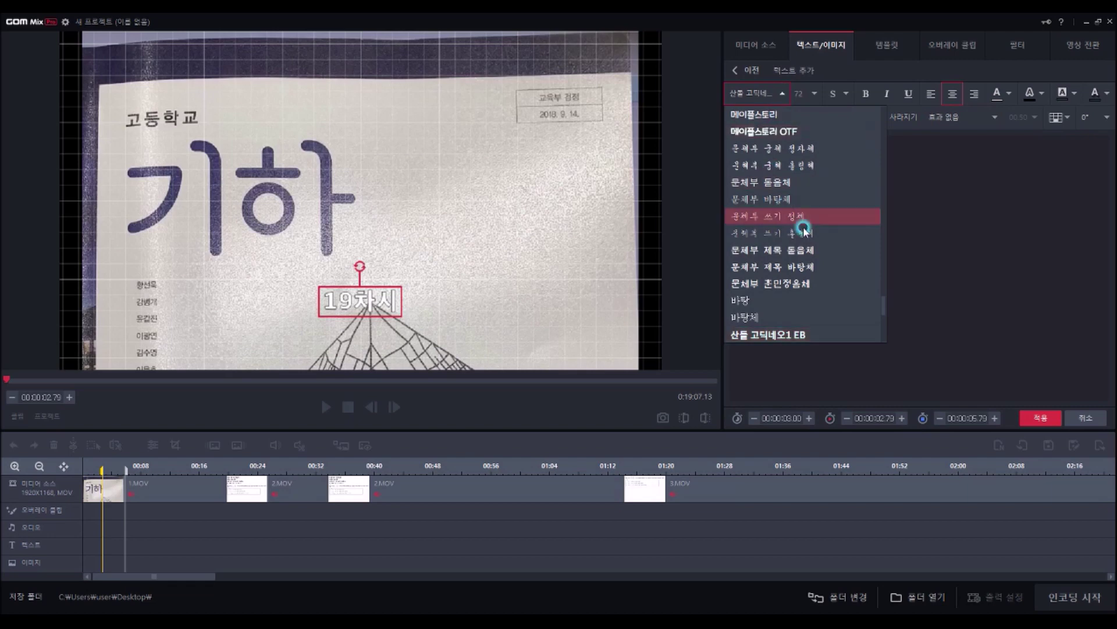
pyautogui.scroll(2, 808, 234)
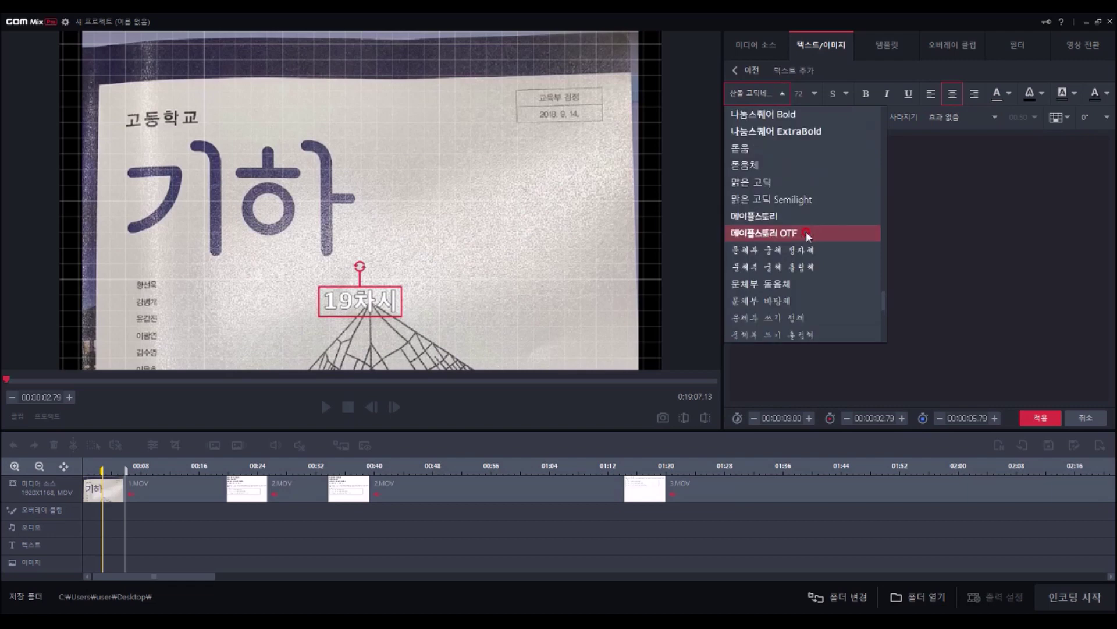
pyautogui.click(783, 183)
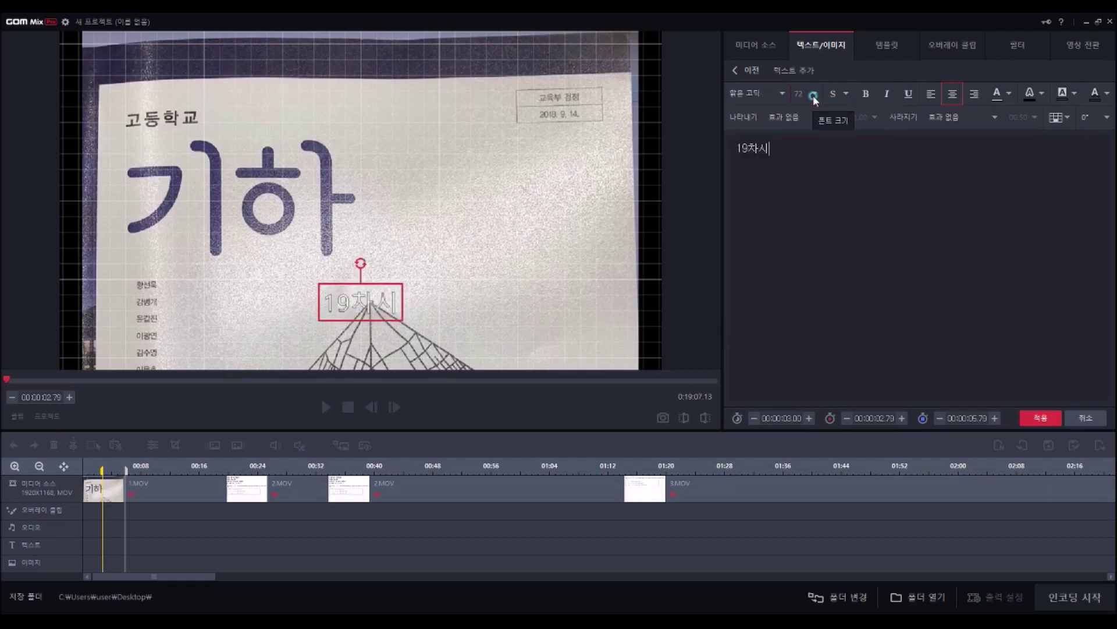
pyautogui.click(813, 95)
pyautogui.click(803, 267)
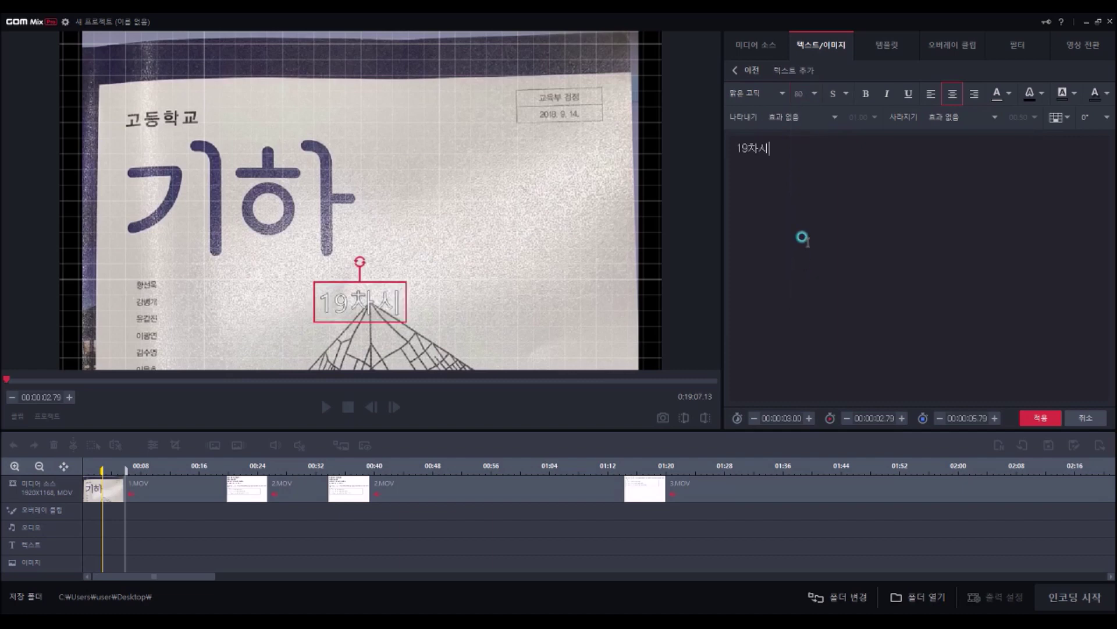
pyautogui.click(866, 94)
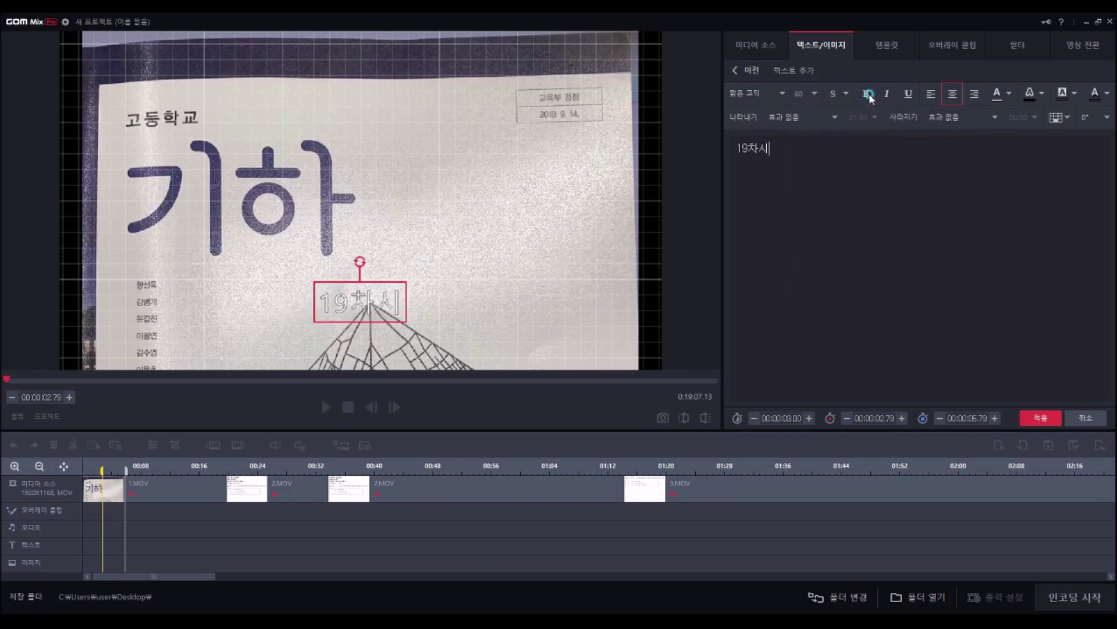
# Color the caption's fill and outline blue and set its appearing effect to 깜빡이며 나타나기.
pyautogui.click(1010, 99)
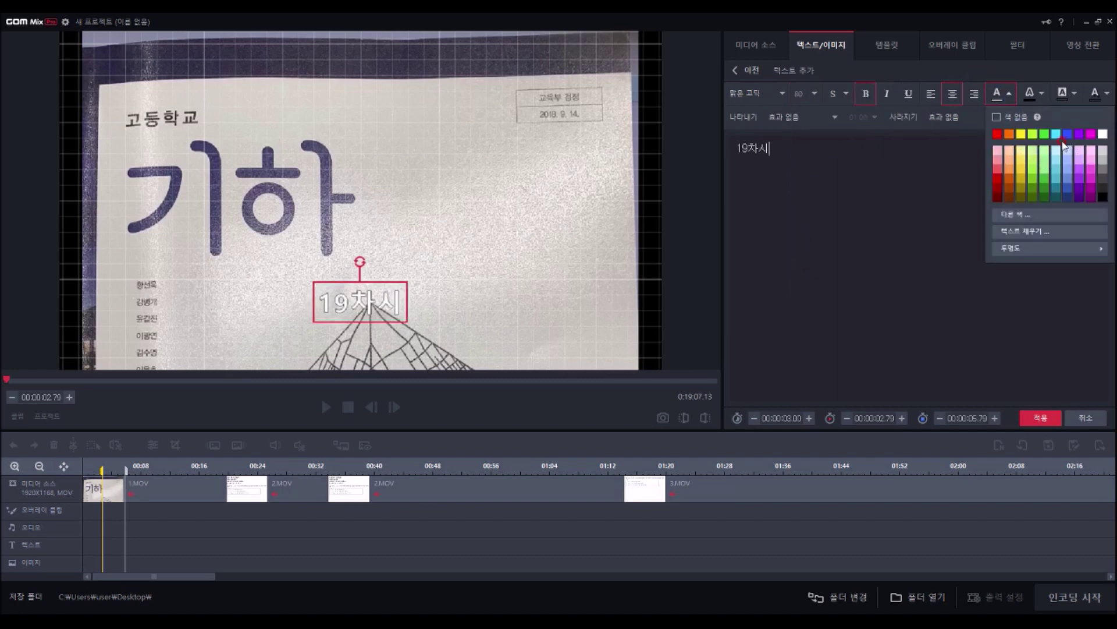
pyautogui.click(1067, 135)
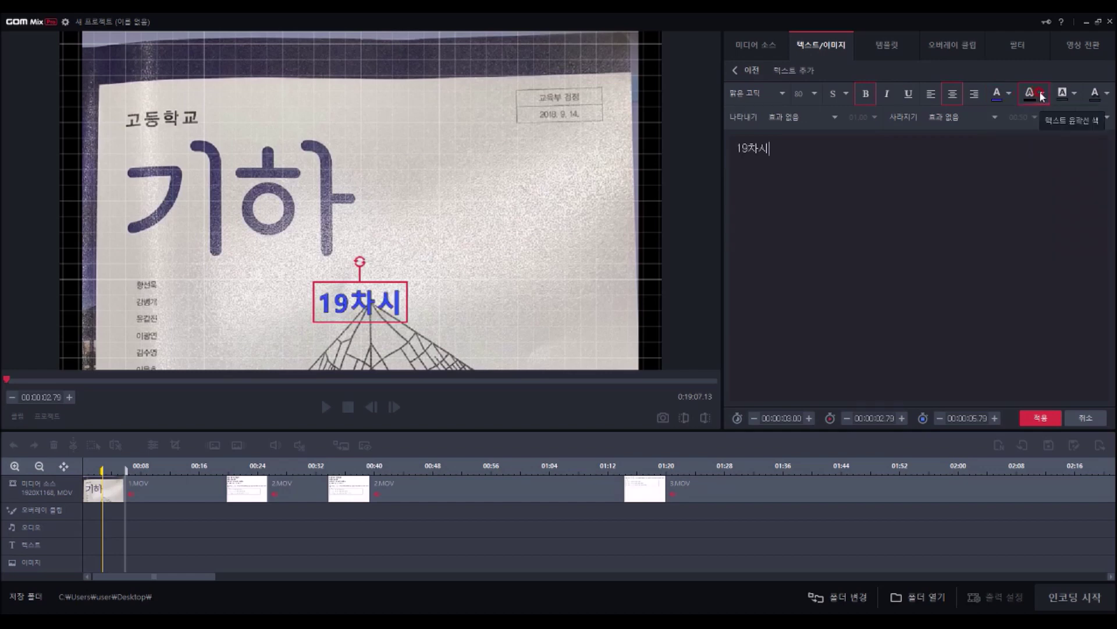
pyautogui.click(1032, 94)
pyautogui.click(1067, 135)
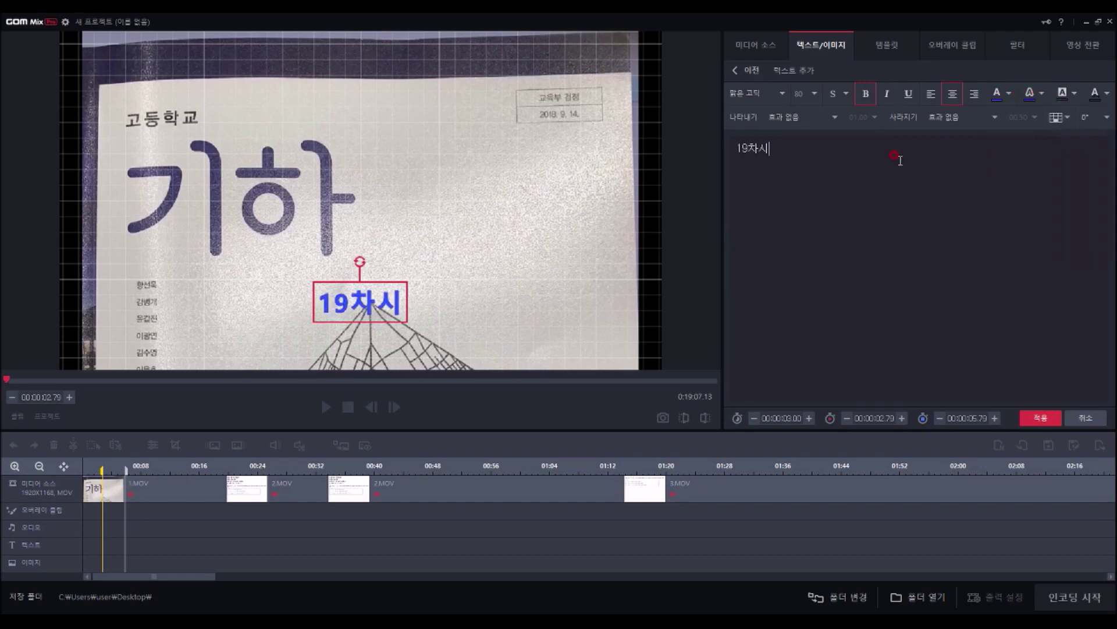
pyautogui.click(835, 124)
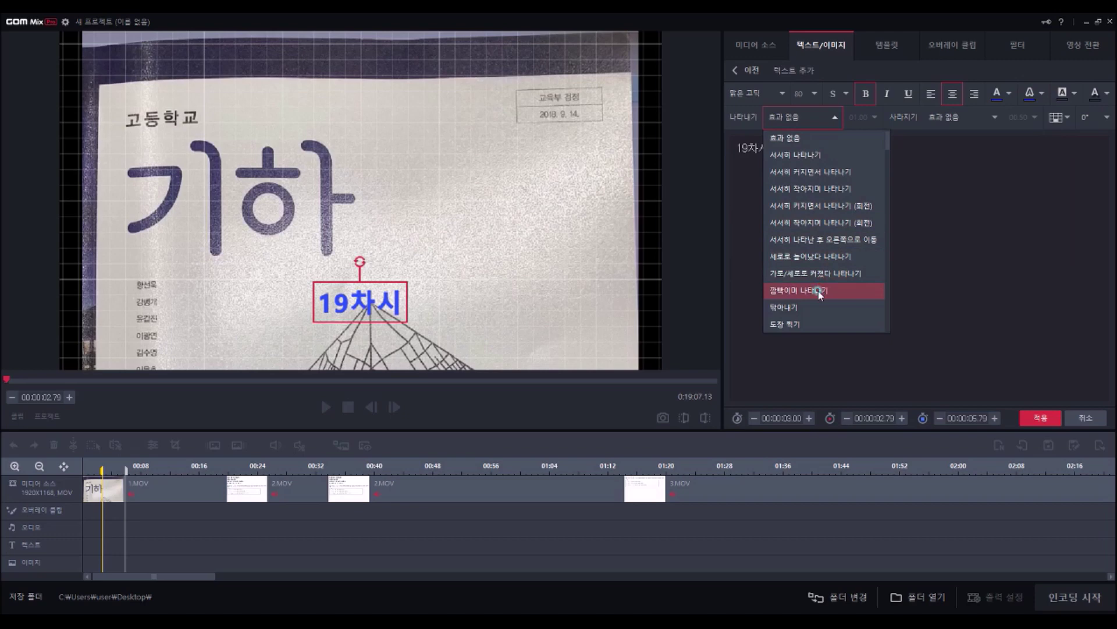
pyautogui.click(814, 288)
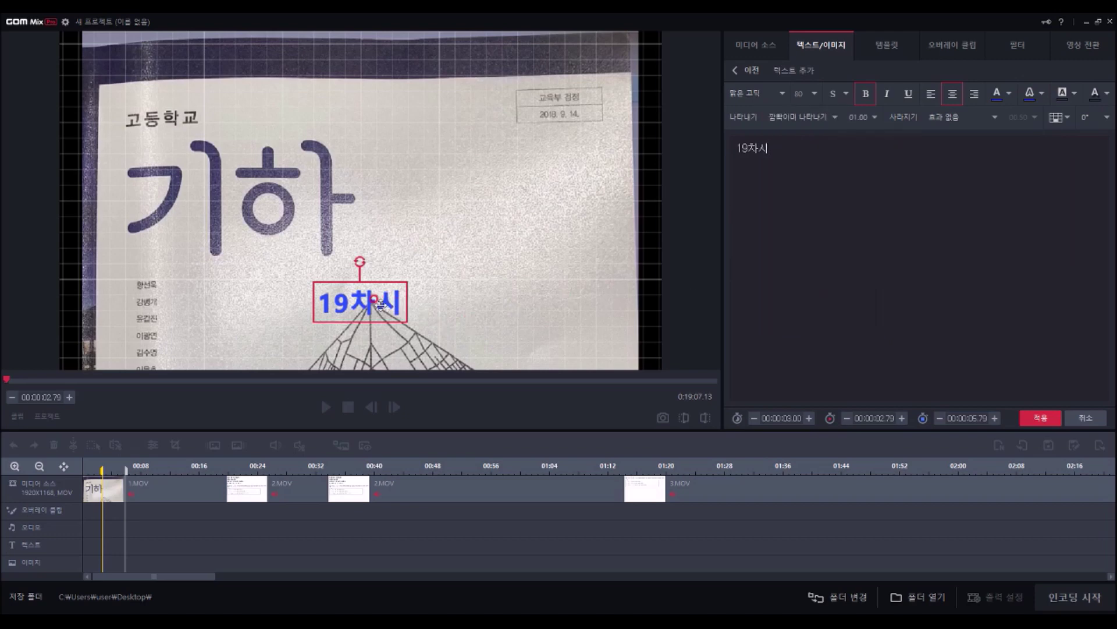
# Place the 19차시 caption just above the pyramid drawing, extend its end time to 00:16.88, and apply it.
pyautogui.moveTo(368, 308)
pyautogui.mouseDown()
pyautogui.moveTo(276, 317)
pyautogui.moveTo(422, 298)
pyautogui.moveTo(386, 296)
pyautogui.mouseUp()
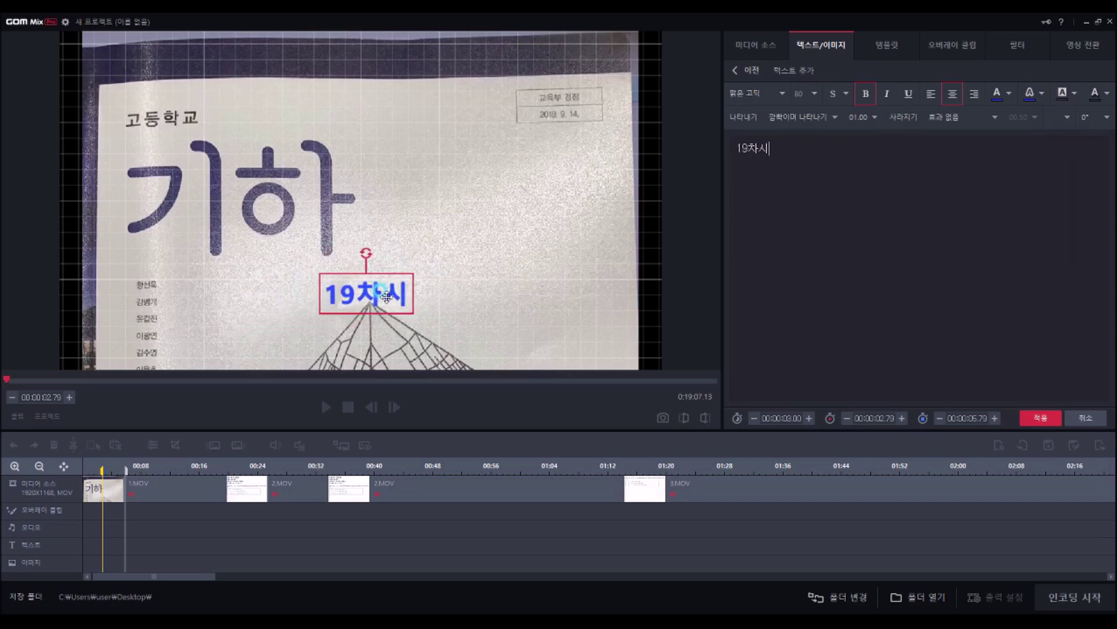
pyautogui.click(327, 427)
pyautogui.click(101, 520)
pyautogui.click(139, 564)
pyautogui.click(123, 545)
pyautogui.click(125, 489)
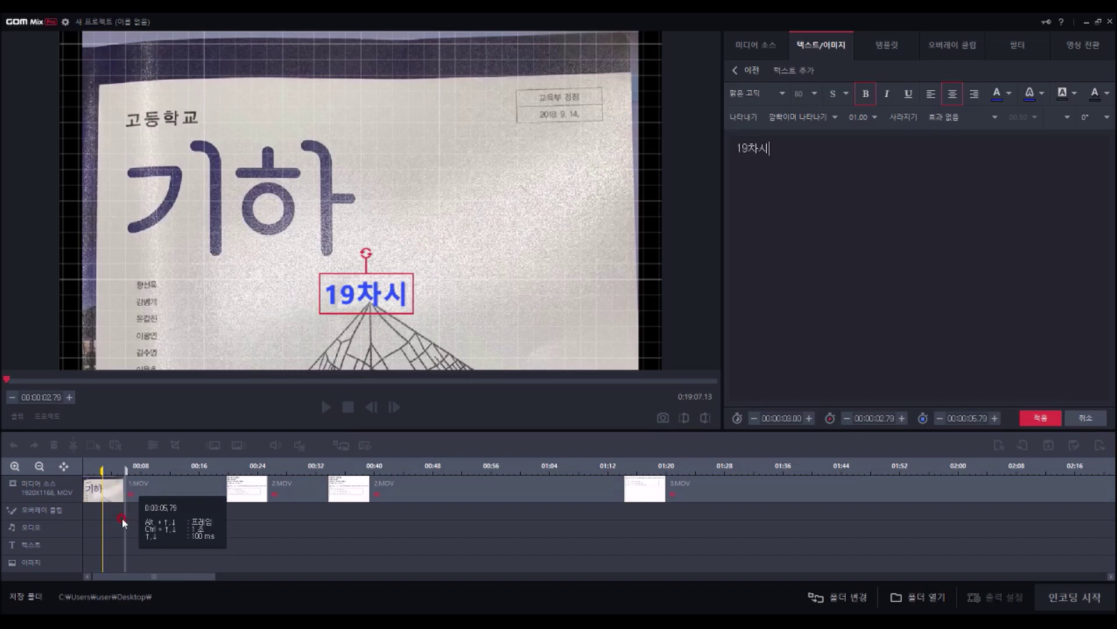
pyautogui.moveTo(122, 518); pyautogui.dragTo(204, 520)
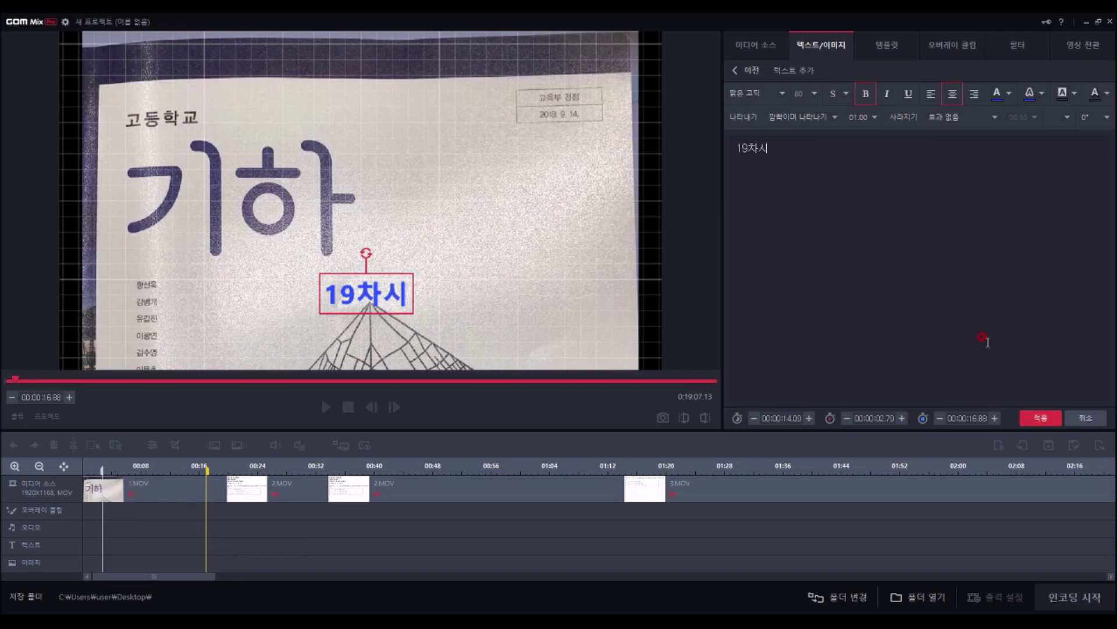
pyautogui.click(1043, 419)
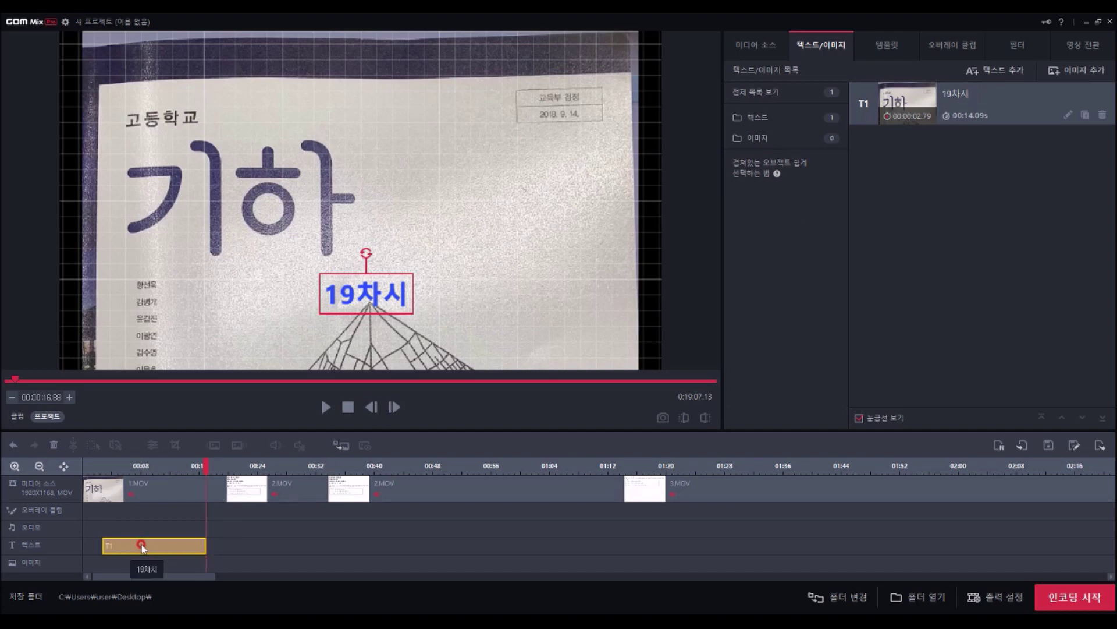
# Add a second text caption reading 교과서 56쪽~59쪽 over the textbook cover, starting at 00:09.06.
pyautogui.click(149, 562)
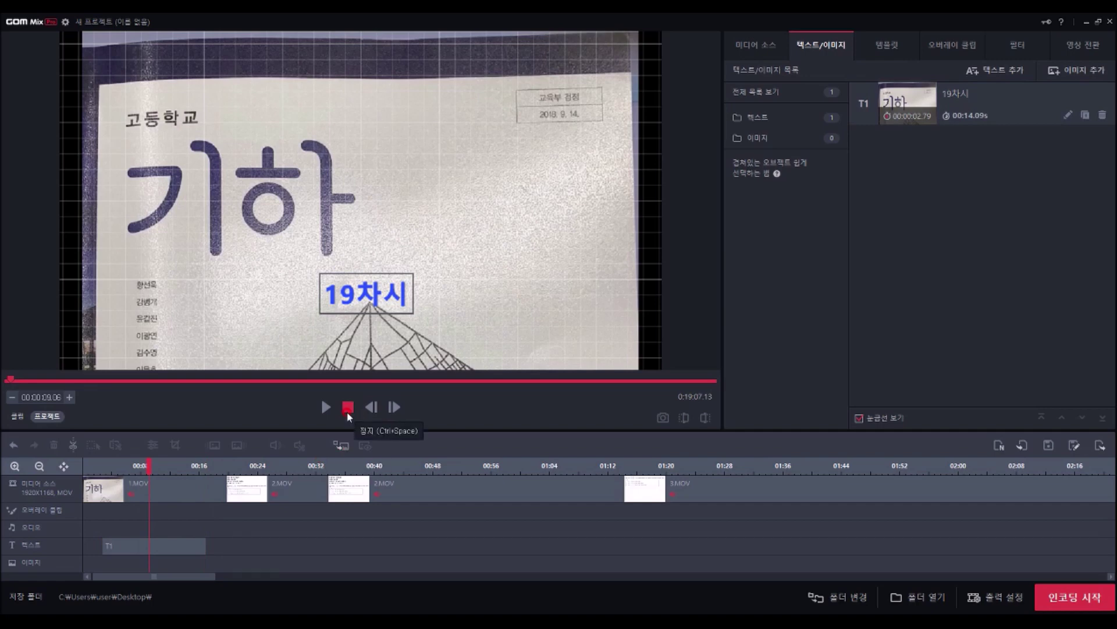
pyautogui.click(342, 424)
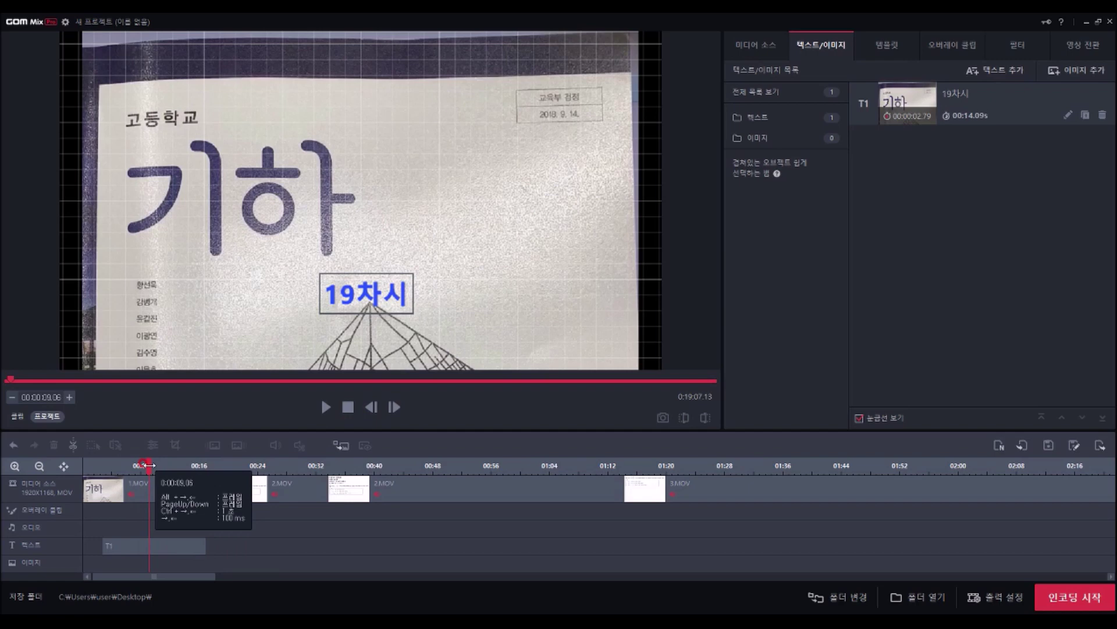
pyautogui.click(518, 433)
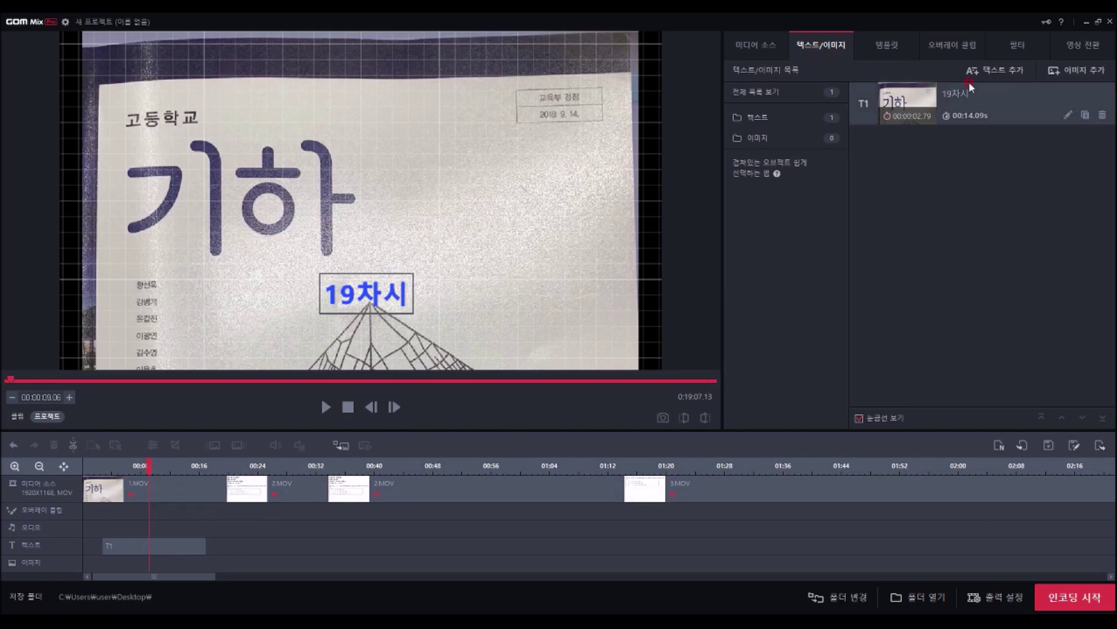
pyautogui.click(1014, 70)
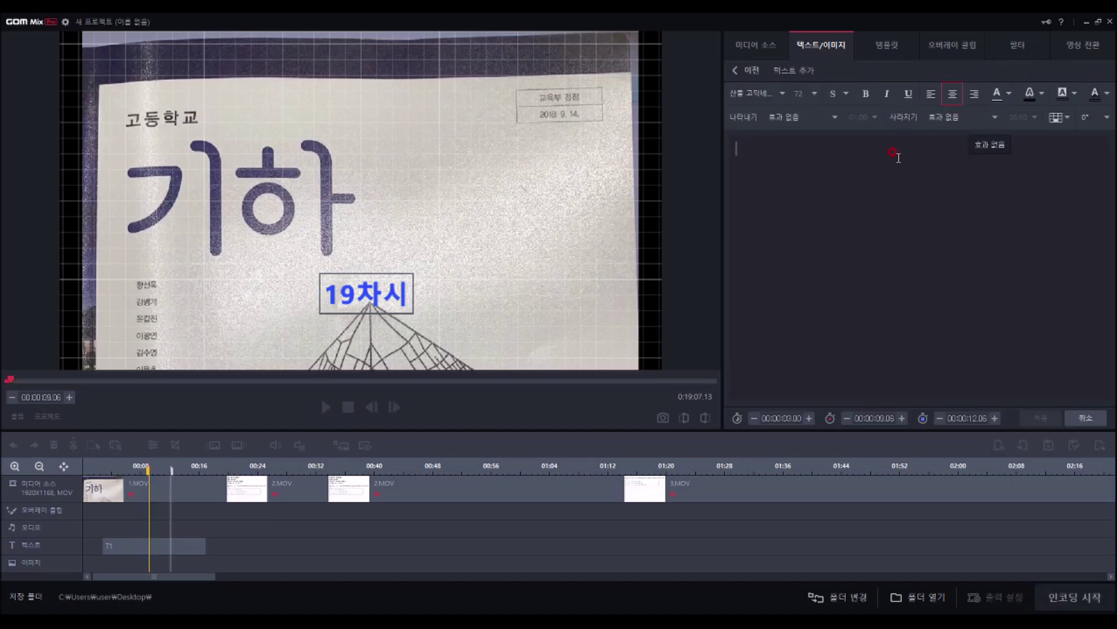
pyautogui.click(861, 184)
pyautogui.write('교과서')
pyautogui.write(' 56쪽')
pyautogui.write('~59뿐')
pyautogui.press('BackSpace')
pyautogui.press('BackSpace')
pyautogui.press('BackSpace')
pyautogui.press('BackSpace')
pyautogui.write('9쪽')
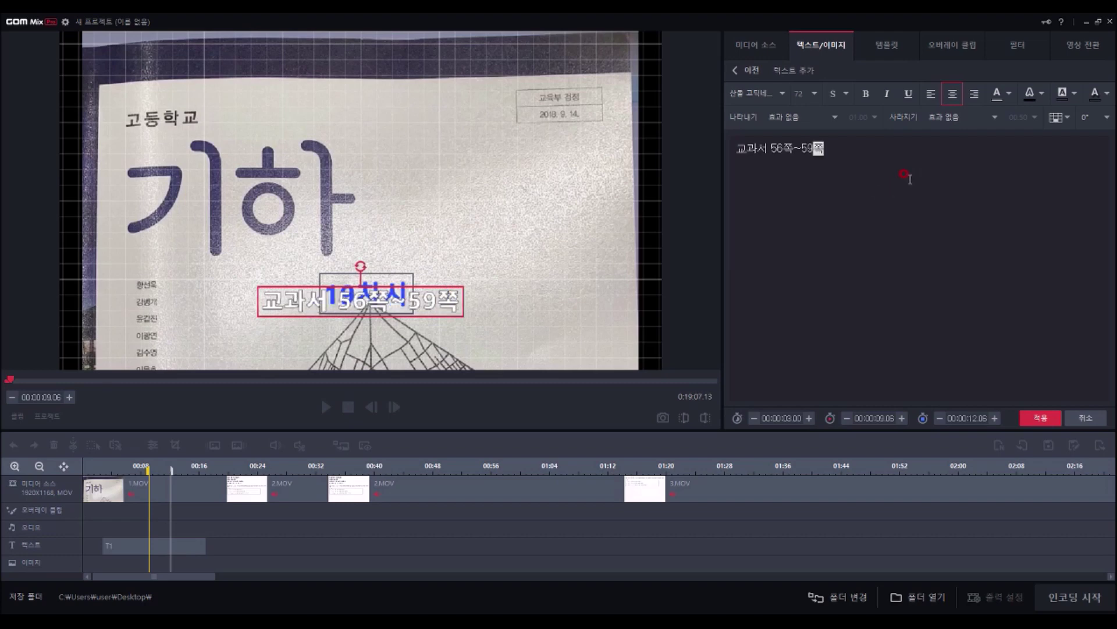
# Set the 교과서 56쪽~59쪽 caption to the 맑은 고딕 font, size 60, in bold.
pyautogui.click(782, 95)
pyautogui.scroll(1, 844, 165)
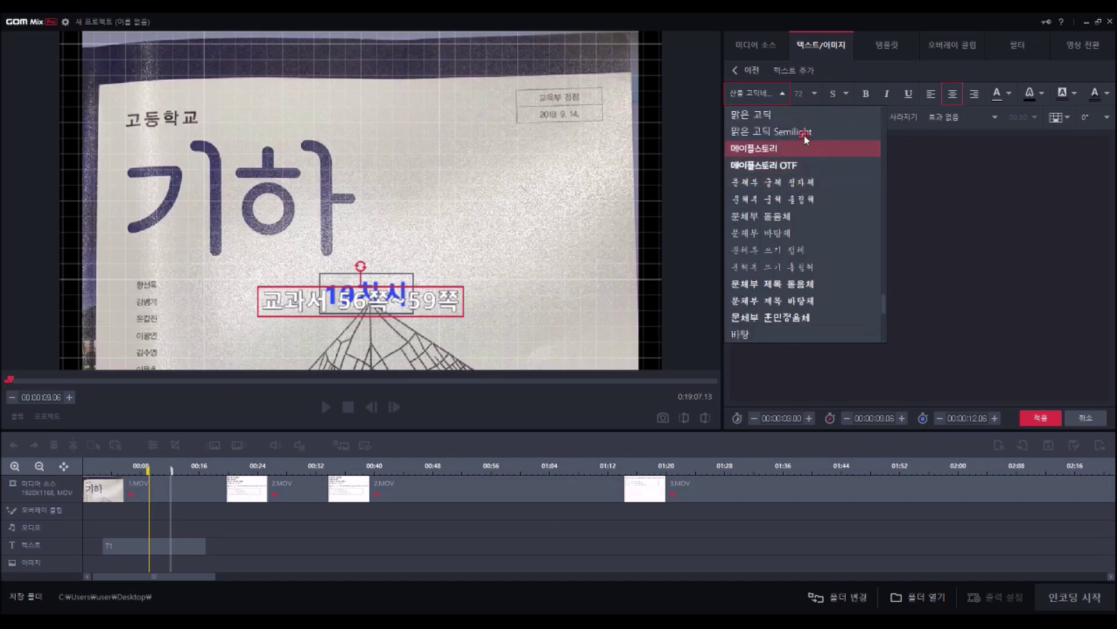
pyautogui.click(789, 115)
pyautogui.click(809, 93)
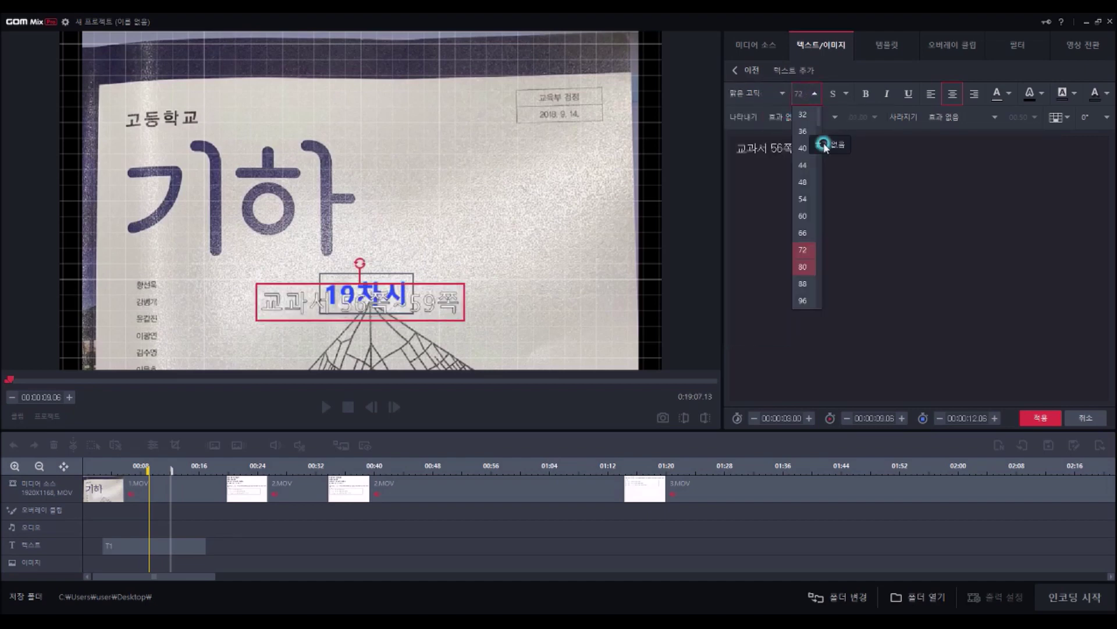
pyautogui.click(804, 216)
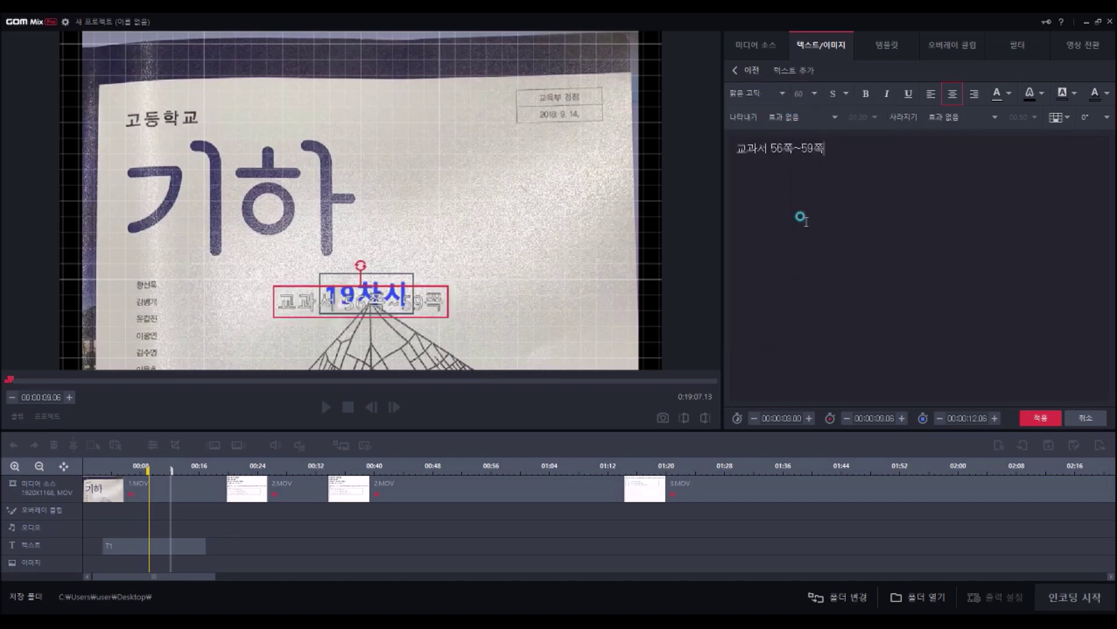
pyautogui.click(867, 95)
# Color the 교과서 56쪽~59쪽 caption's fill and outline violet.
pyautogui.click(1008, 93)
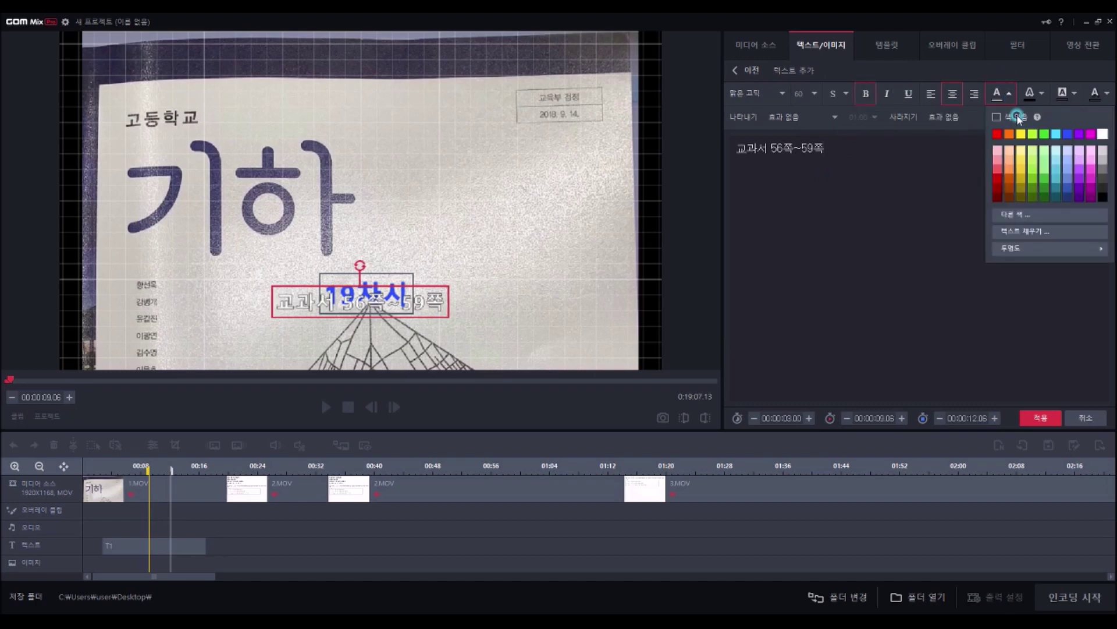
pyautogui.click(1079, 134)
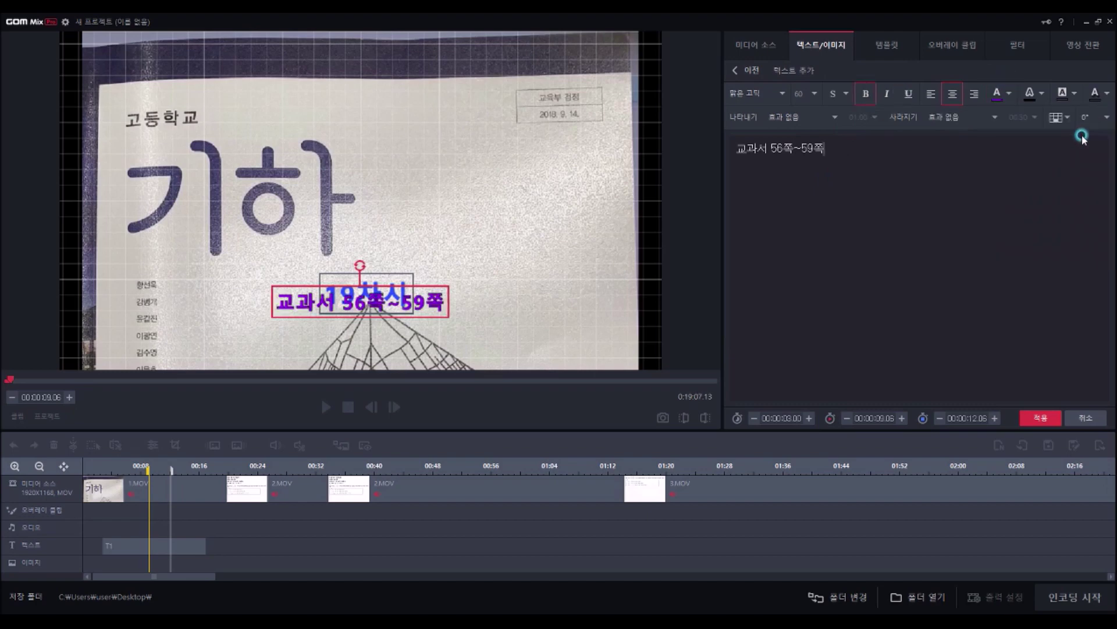
pyautogui.click(1032, 93)
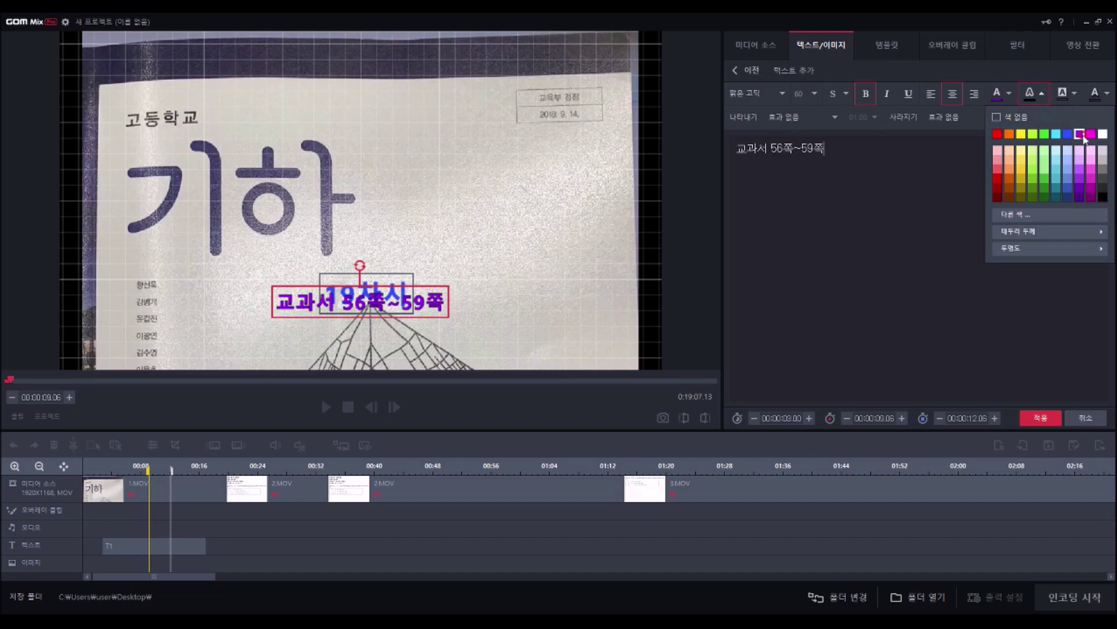
pyautogui.click(1082, 137)
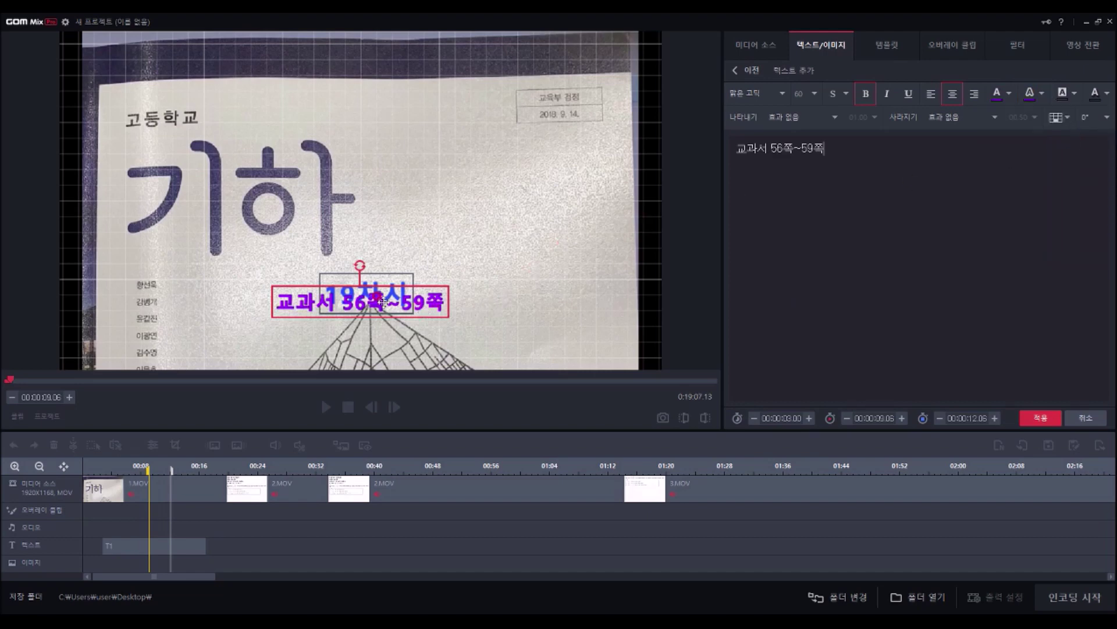
# Put the 교과서 56쪽~59쪽 caption on two lines near the cover's upper-right corner, apply it, and extend it to the end of the 19차시 caption.
pyautogui.moveTo(368, 308); pyautogui.dragTo(556, 135)
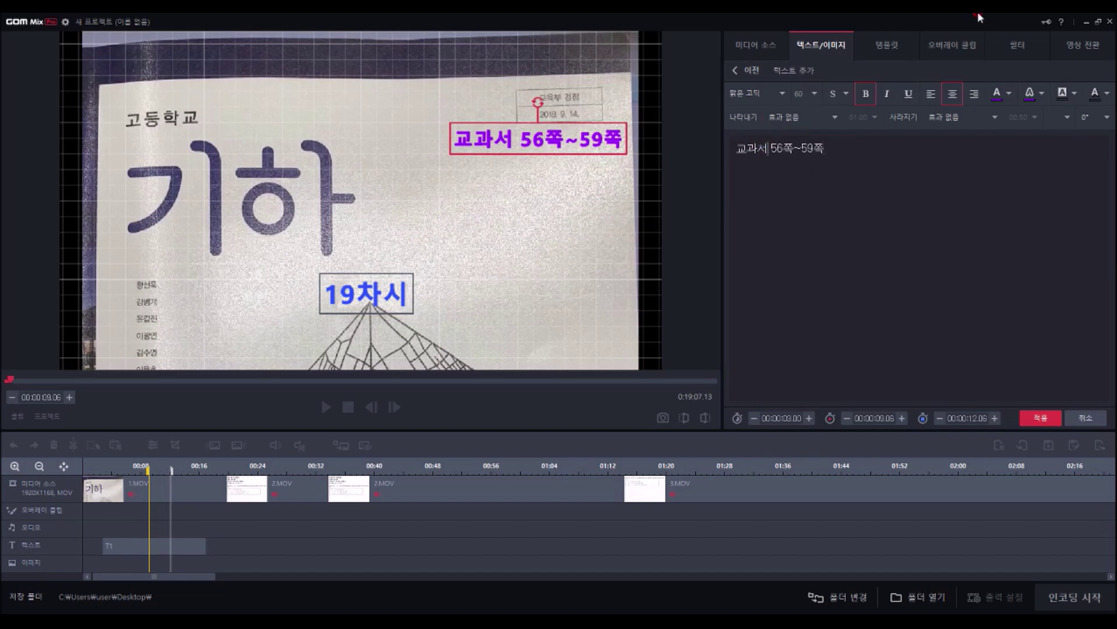
pyautogui.press('Return')
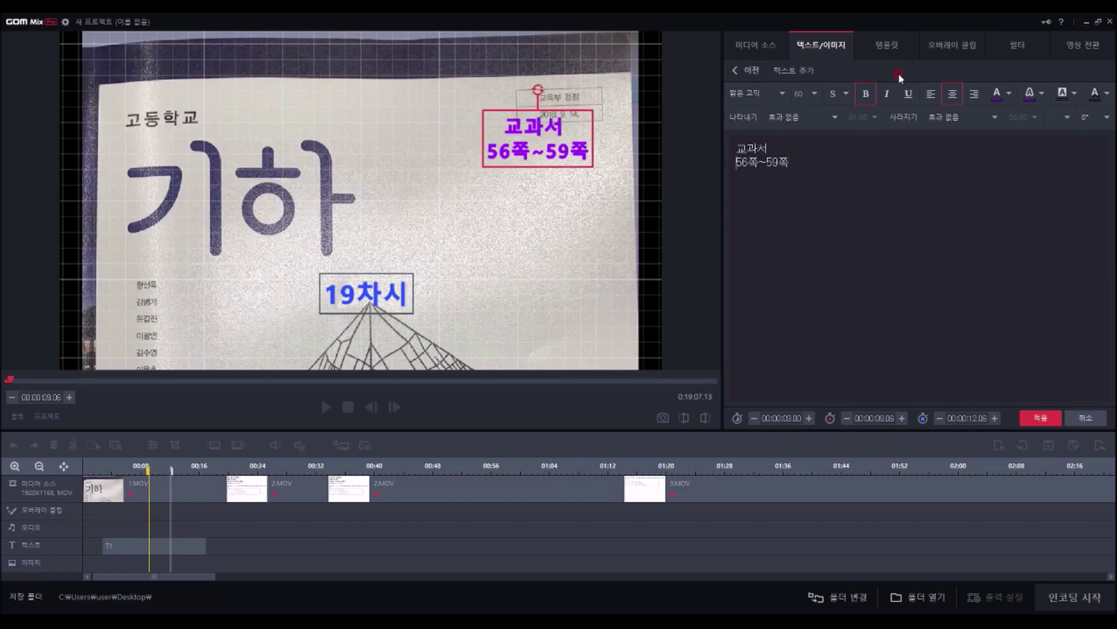
pyautogui.moveTo(540, 137); pyautogui.dragTo(564, 148)
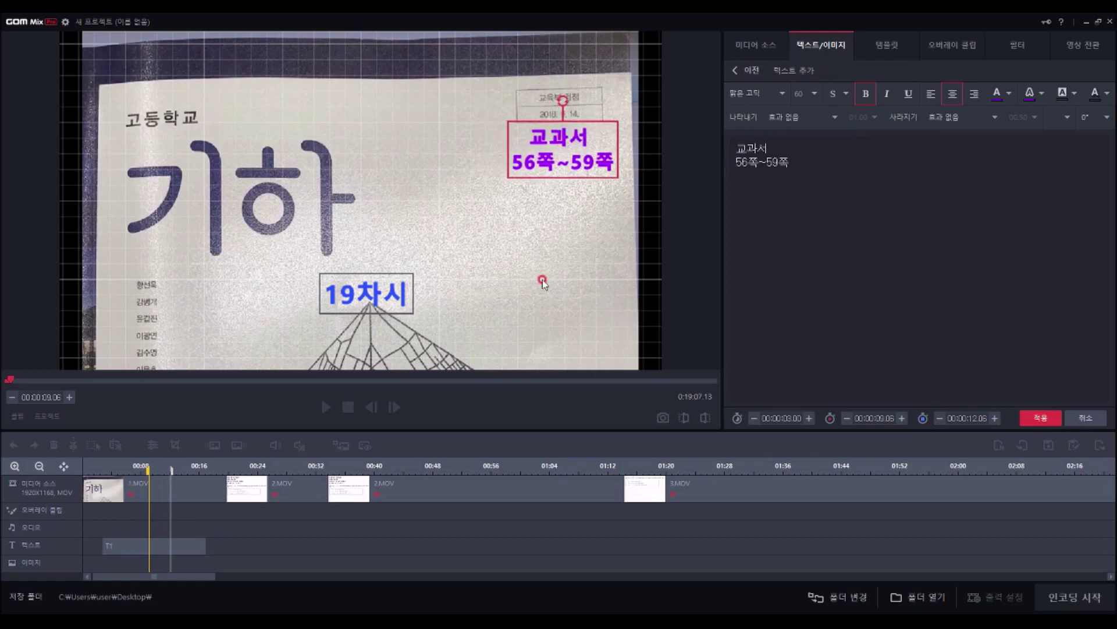
pyautogui.click(1041, 418)
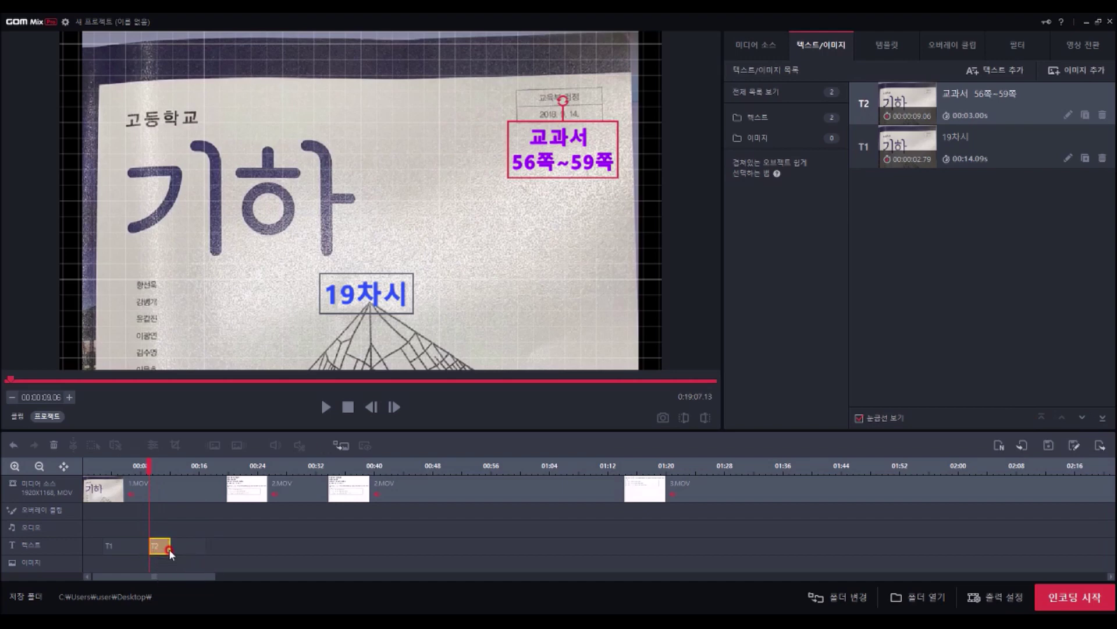
pyautogui.moveTo(168, 547); pyautogui.dragTo(206, 549)
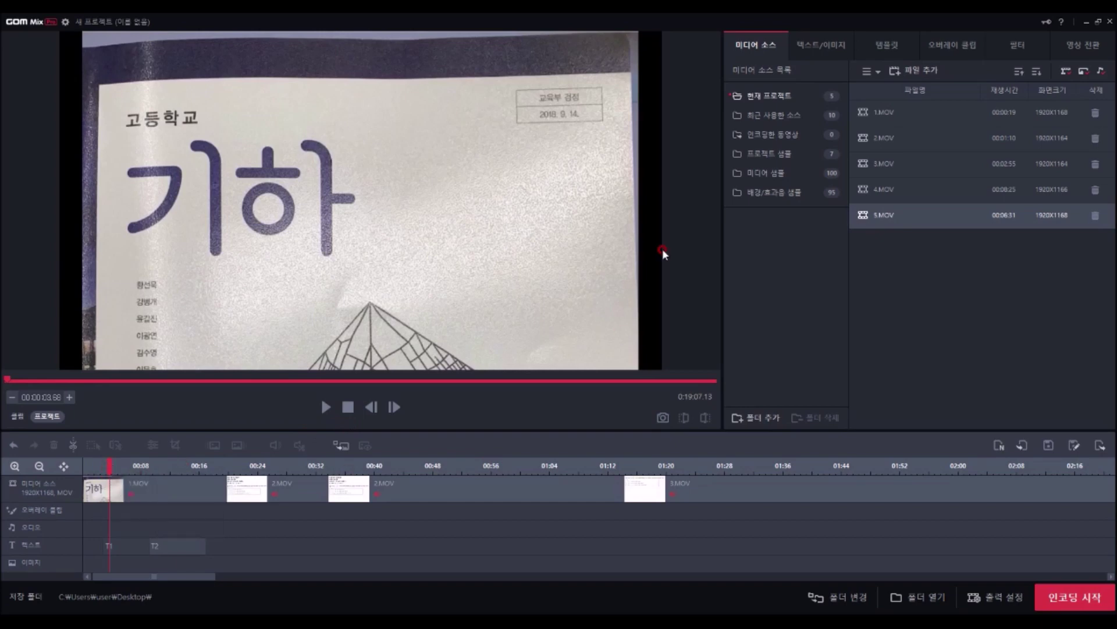
# Insert the animated image 주목 01 over the textbook cover, starting at 00:03.68.
pyautogui.click(824, 49)
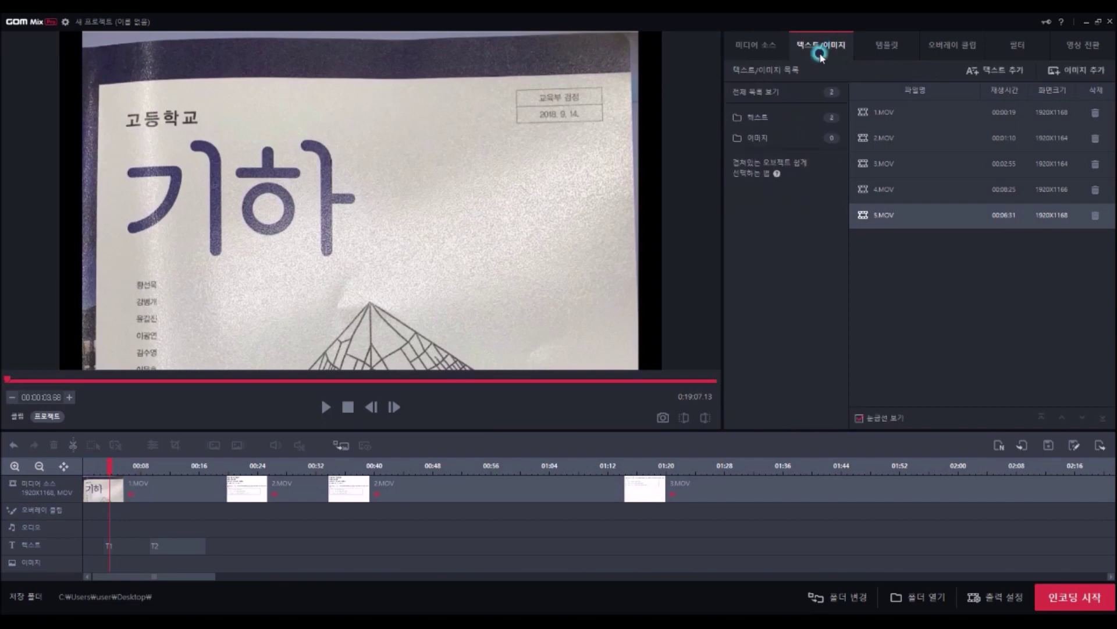
pyautogui.click(1097, 74)
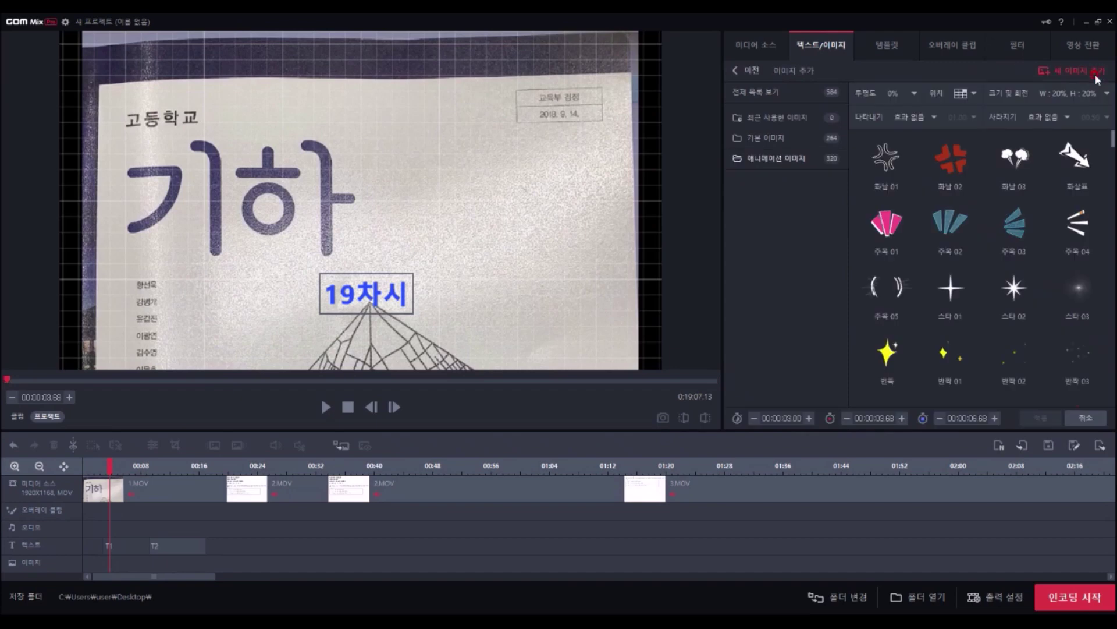
pyautogui.click(777, 142)
pyautogui.click(793, 163)
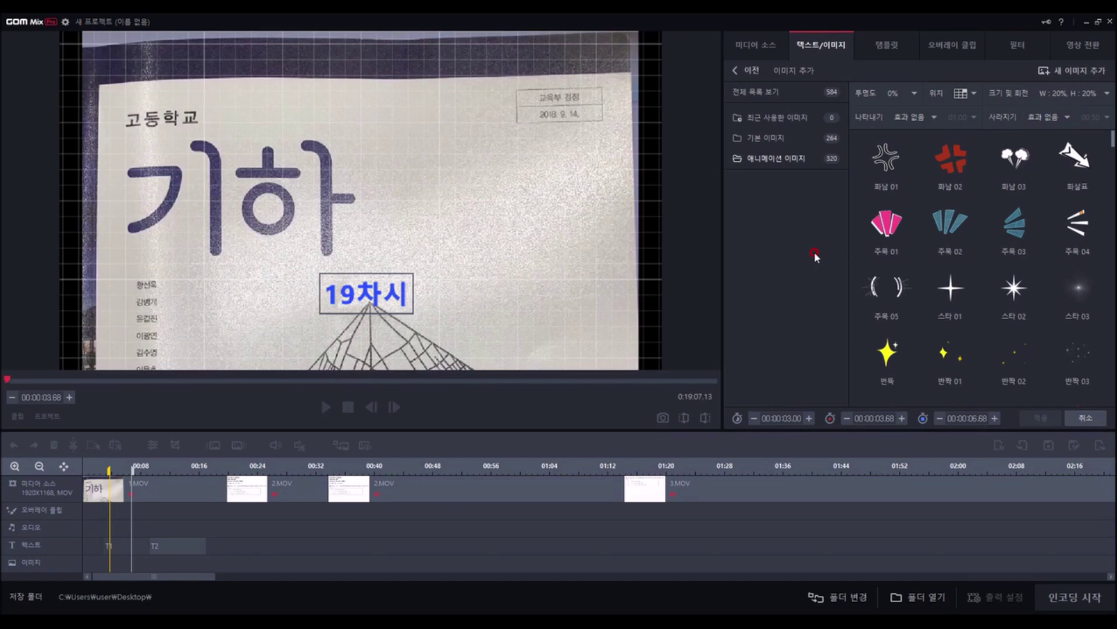
pyautogui.click(897, 233)
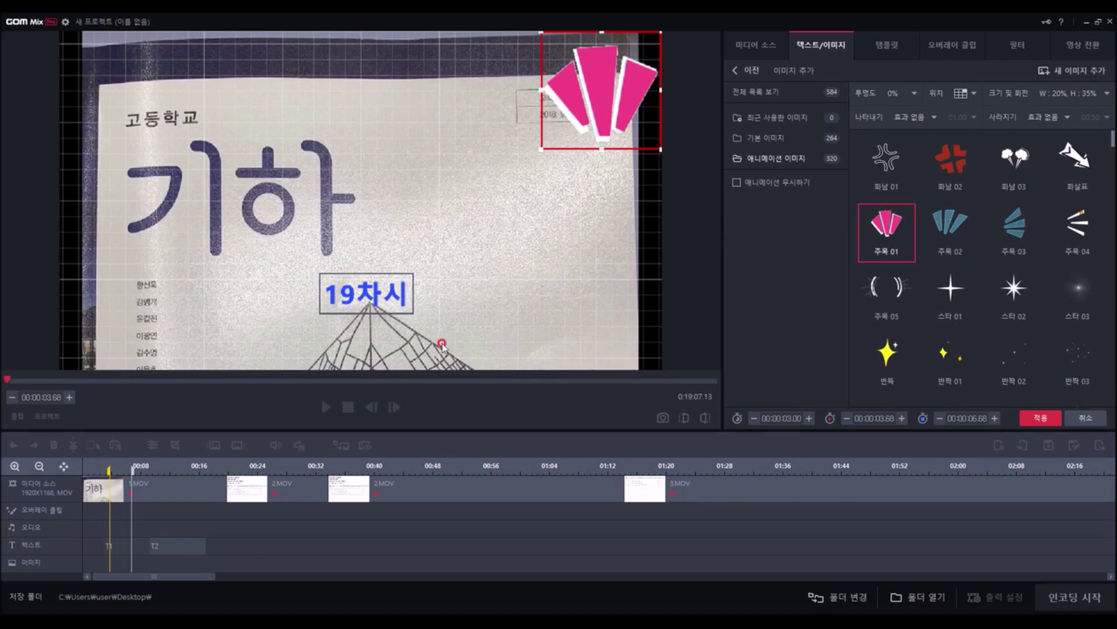
# Rotate the 주목 01 image about 45° clockwise, shrink it to 10% wide and 18% high, and place it at the 19차시 caption's upper right.
pyautogui.moveTo(597, 63); pyautogui.dragTo(439, 192)
pyautogui.moveTo(449, 153); pyautogui.dragTo(491, 196)
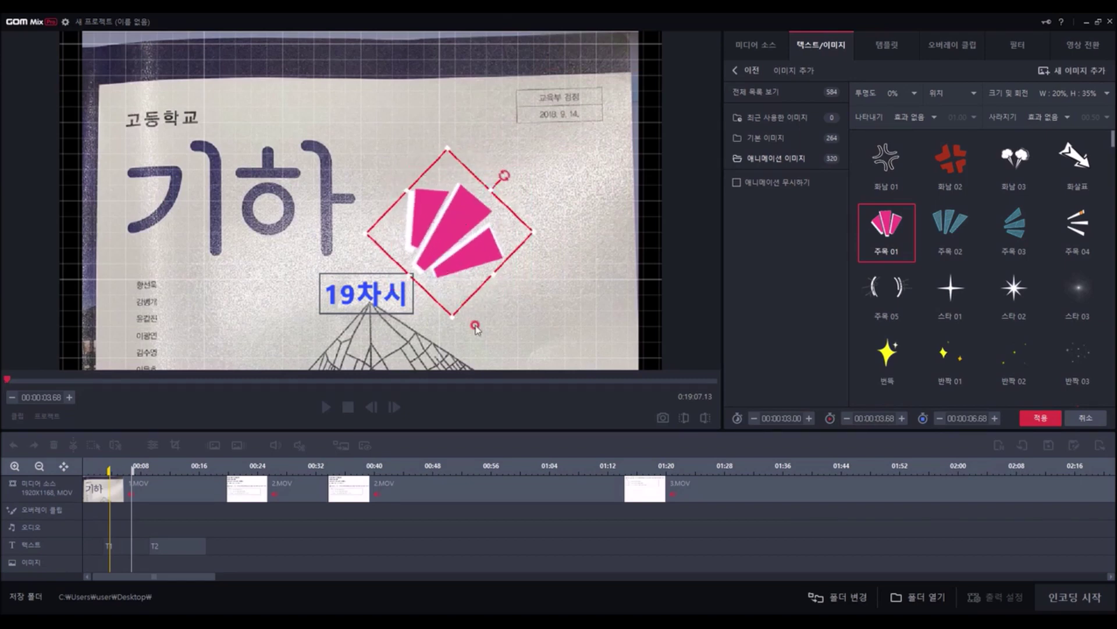
pyautogui.moveTo(452, 320); pyautogui.dragTo(449, 268)
pyautogui.moveTo(434, 198); pyautogui.dragTo(430, 240)
pyautogui.moveTo(444, 304); pyautogui.dragTo(443, 285)
pyautogui.moveTo(433, 237)
pyautogui.mouseDown()
pyautogui.moveTo(433, 264)
pyautogui.moveTo(426, 247)
pyautogui.mouseUp()
# Extend the 주목 01 image's end time to 00:16.88 and apply it.
pyautogui.moveTo(615, 267)
pyautogui.mouseDown()
pyautogui.moveTo(507, 299)
pyautogui.moveTo(146, 533)
pyautogui.moveTo(204, 539)
pyautogui.moveTo(254, 523)
pyautogui.mouseUp()
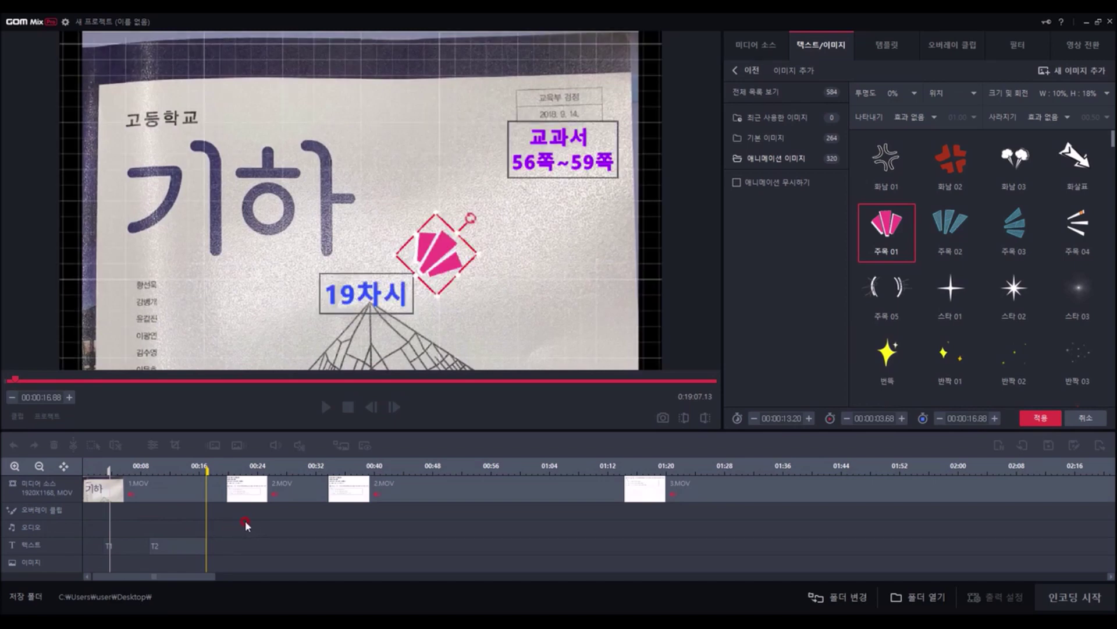
pyautogui.click(1048, 420)
pyautogui.click(911, 229)
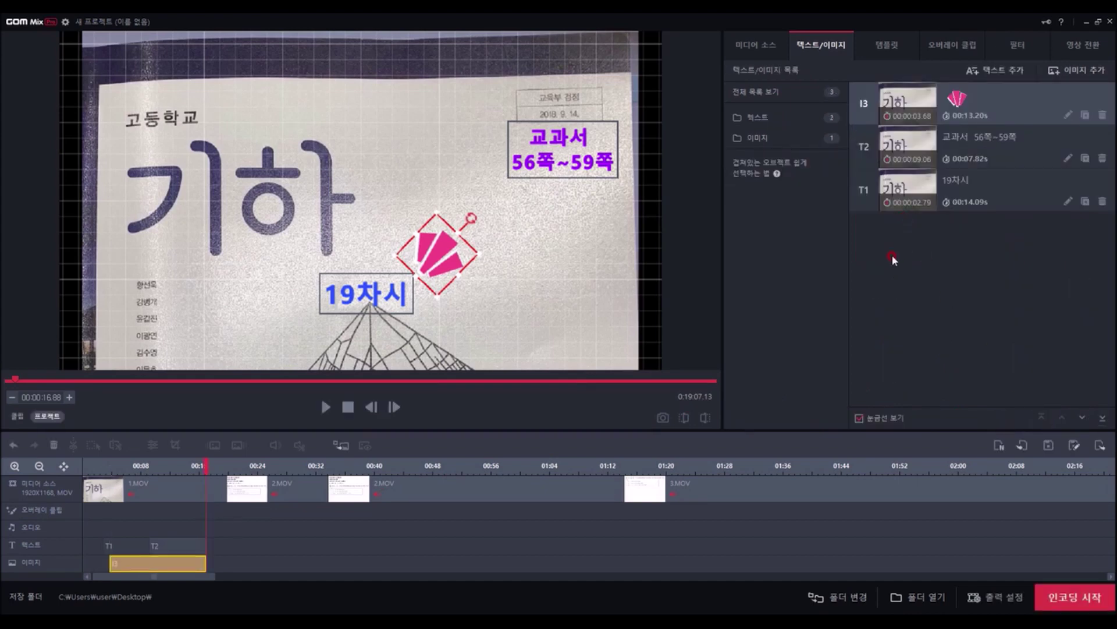
# Lengthen the 교과서 56쪽~59쪽 caption so that it starts at 00:05.52.
pyautogui.click(855, 118)
pyautogui.click(113, 559)
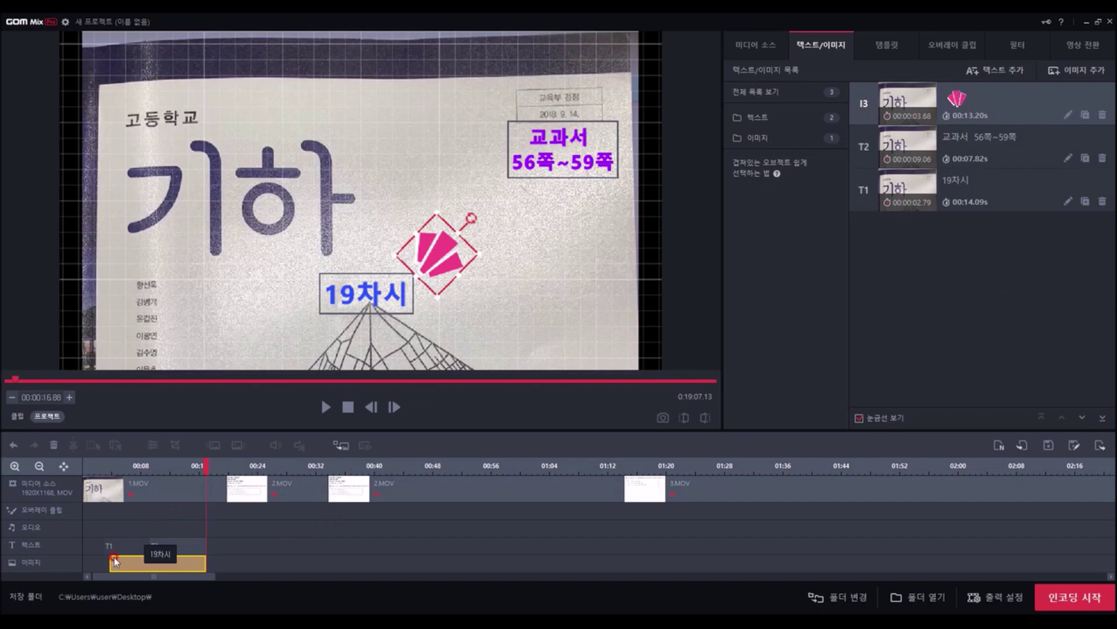
pyautogui.click(198, 565)
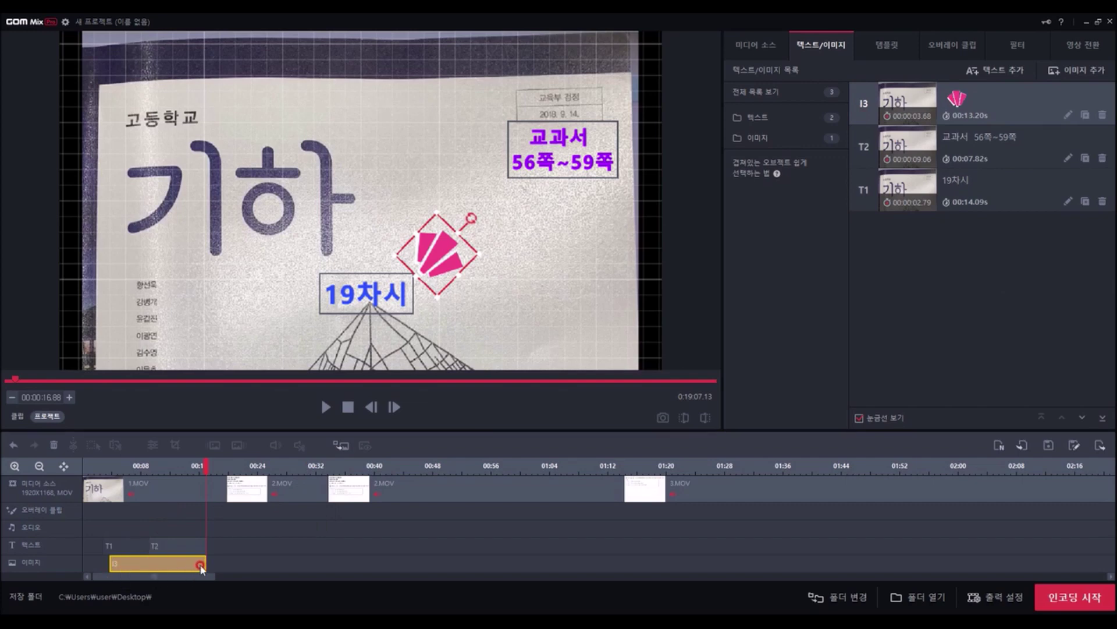
pyautogui.click(185, 577)
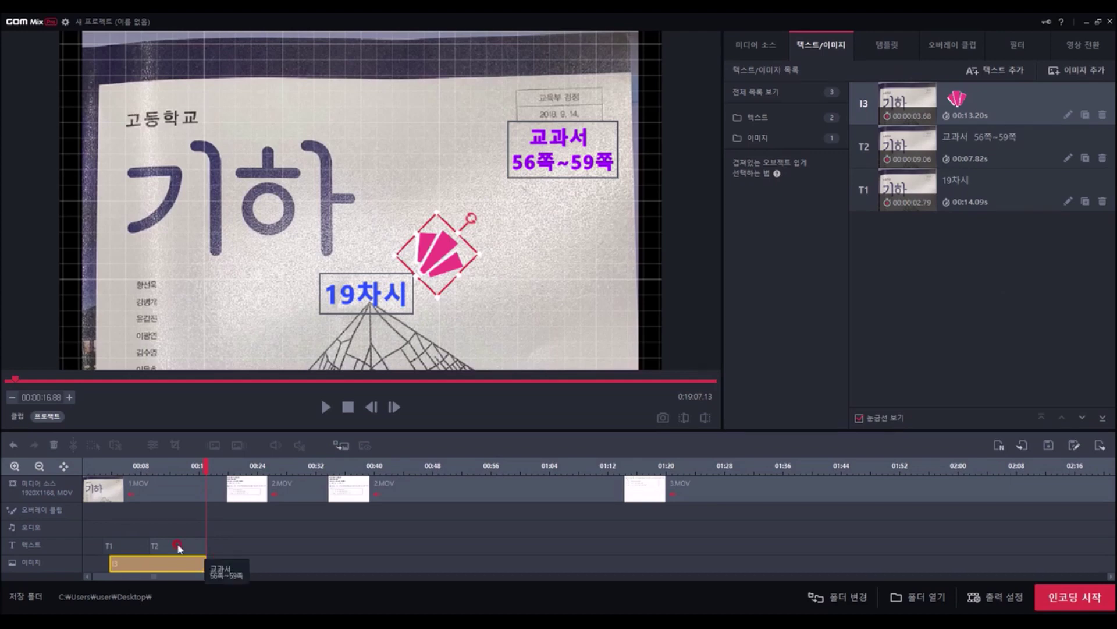
# Play back 1.MOV from 00:02.16 to check how both captions and the animated image appear.
pyautogui.click(99, 467)
pyautogui.click(323, 406)
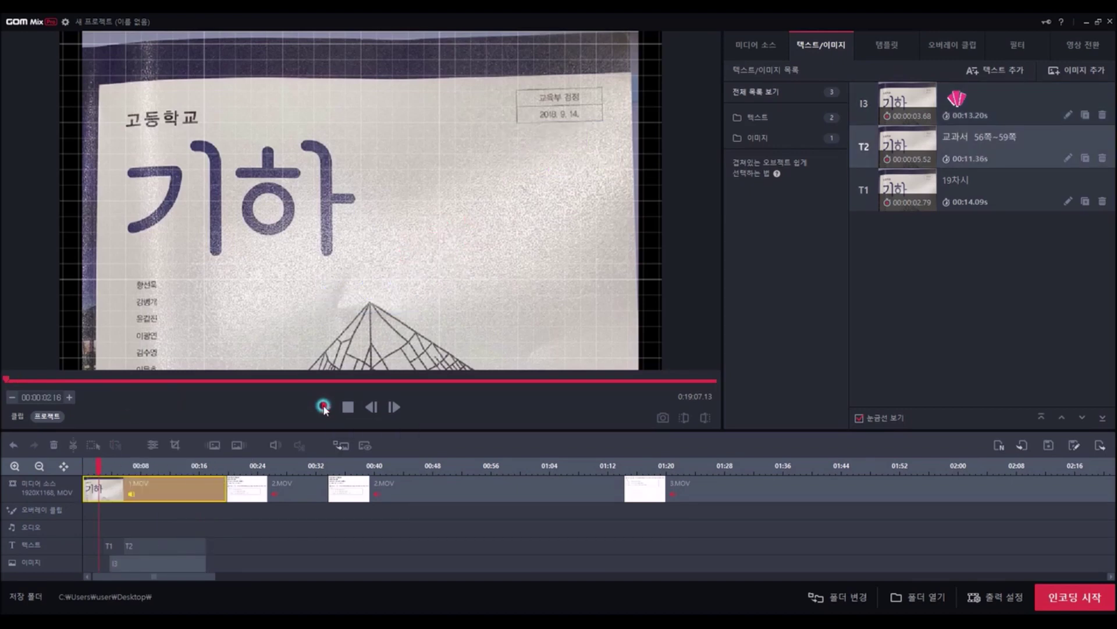
pyautogui.click(330, 517)
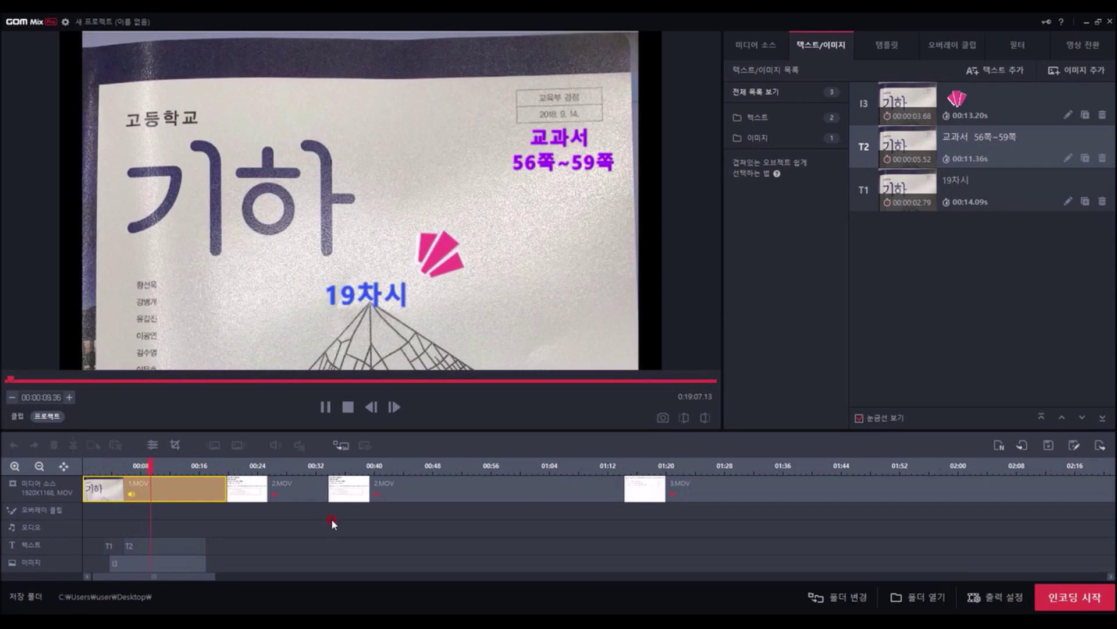
pyautogui.click(345, 409)
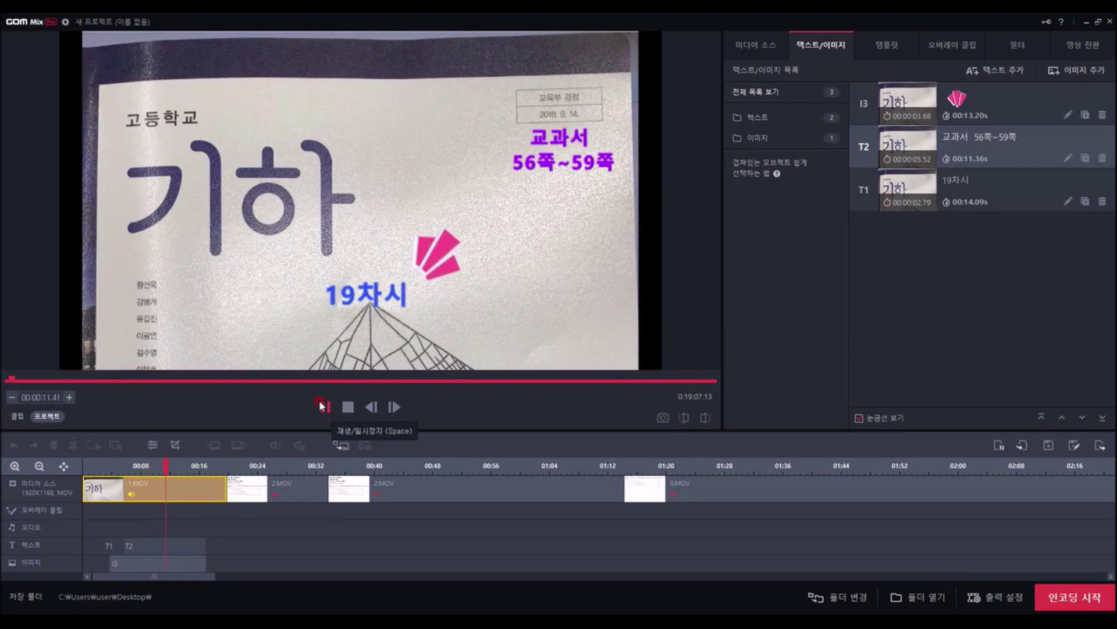
pyautogui.click(330, 409)
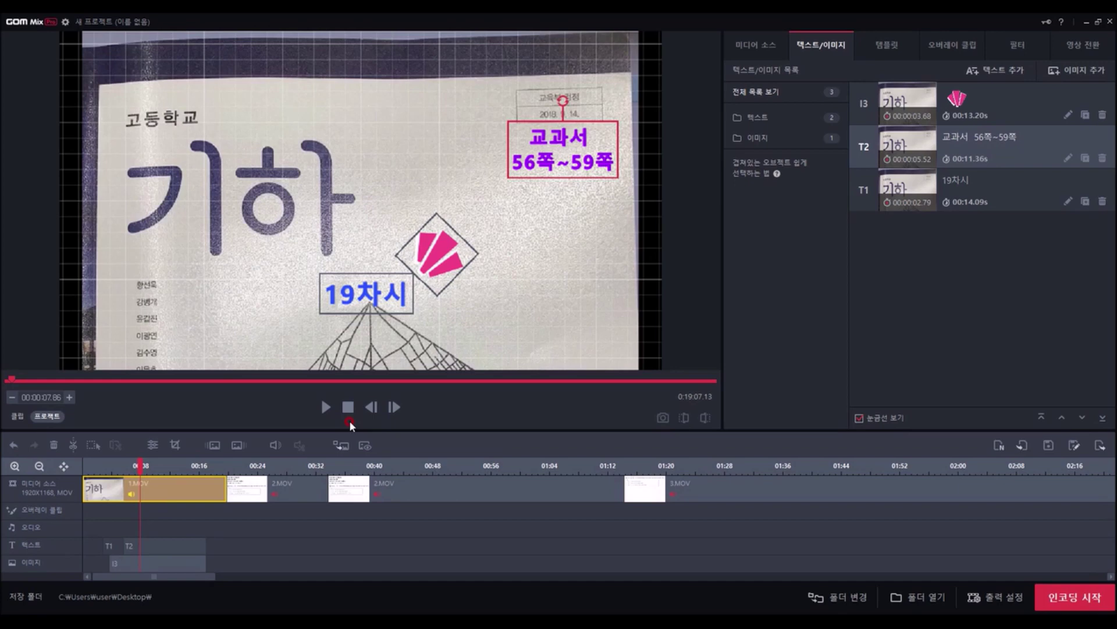
# Save the project on the desktop as 19차시 수업편집, and reopen it from that saved project file.
pyautogui.click(1049, 447)
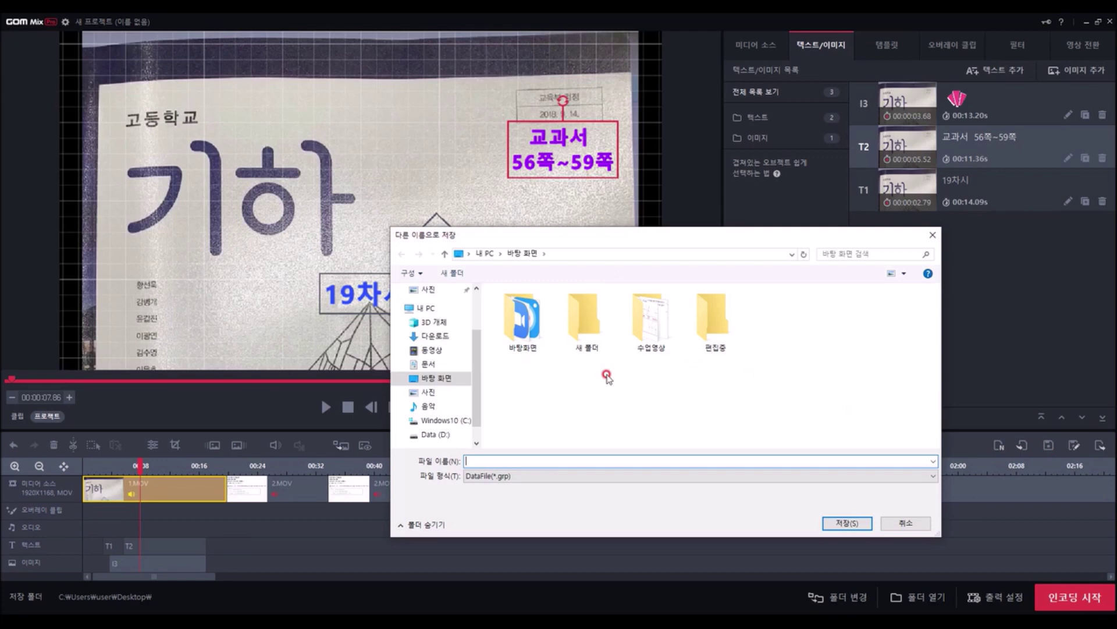
pyautogui.click(427, 379)
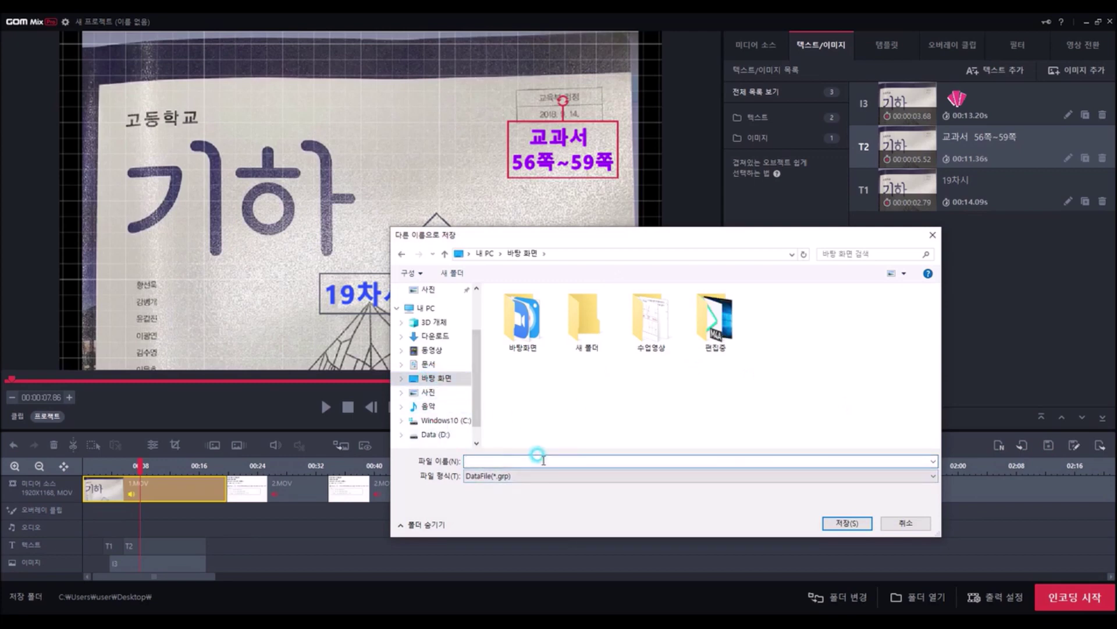
pyautogui.click(479, 460)
pyautogui.write('19차시 수업편집')
pyautogui.click(836, 522)
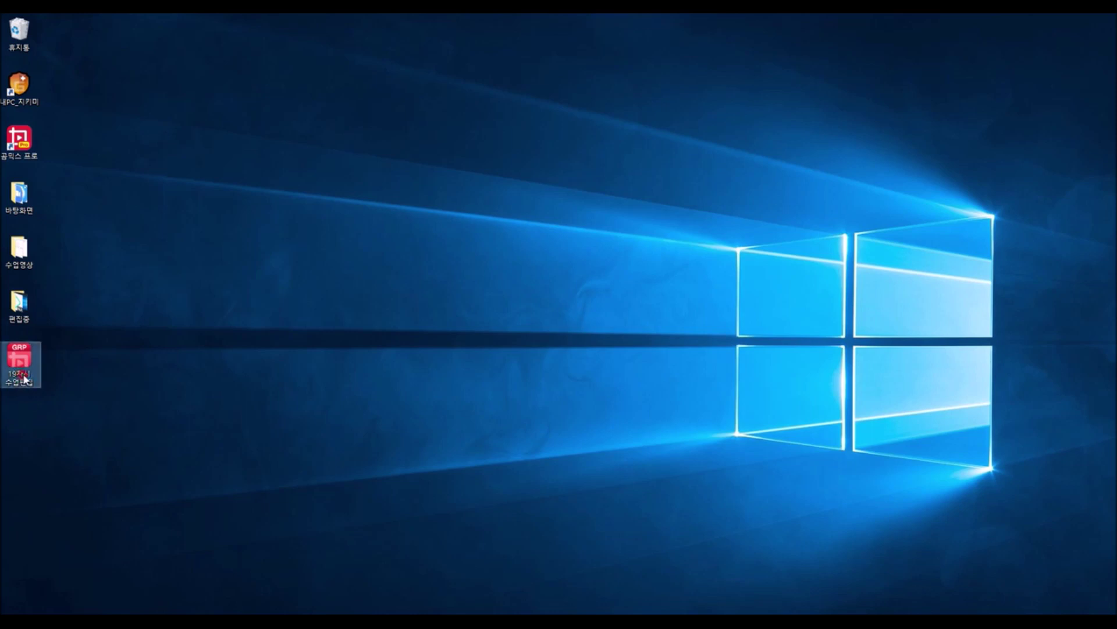
pyautogui.doubleClick(23, 376)
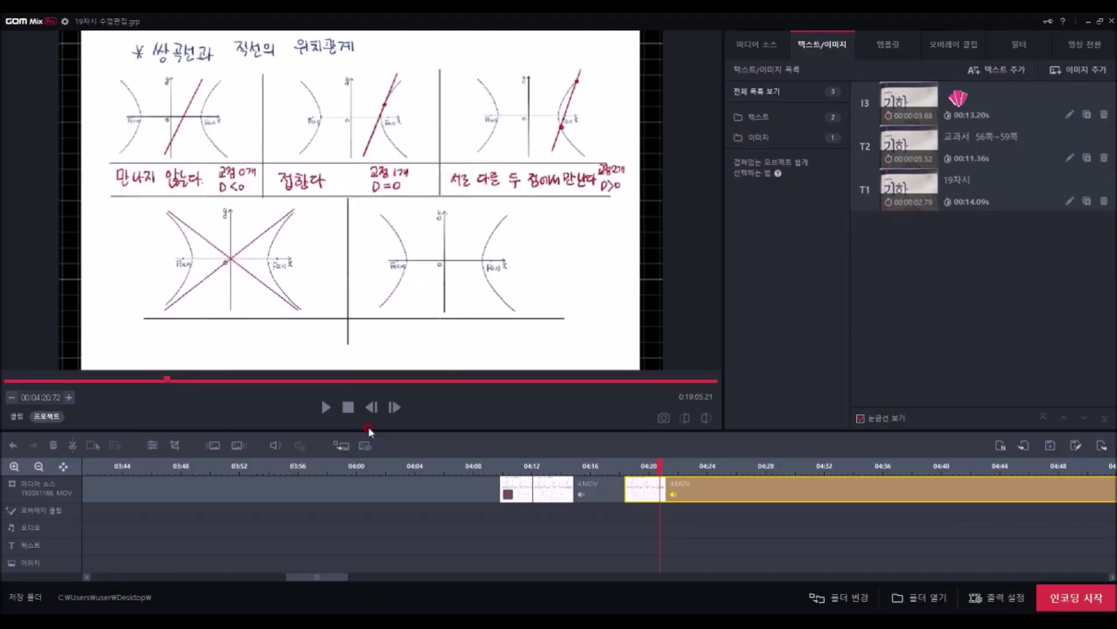
# Import the audio file 점점.m4a from the 수업영상 folder into the project's media sources.
pyautogui.click(763, 52)
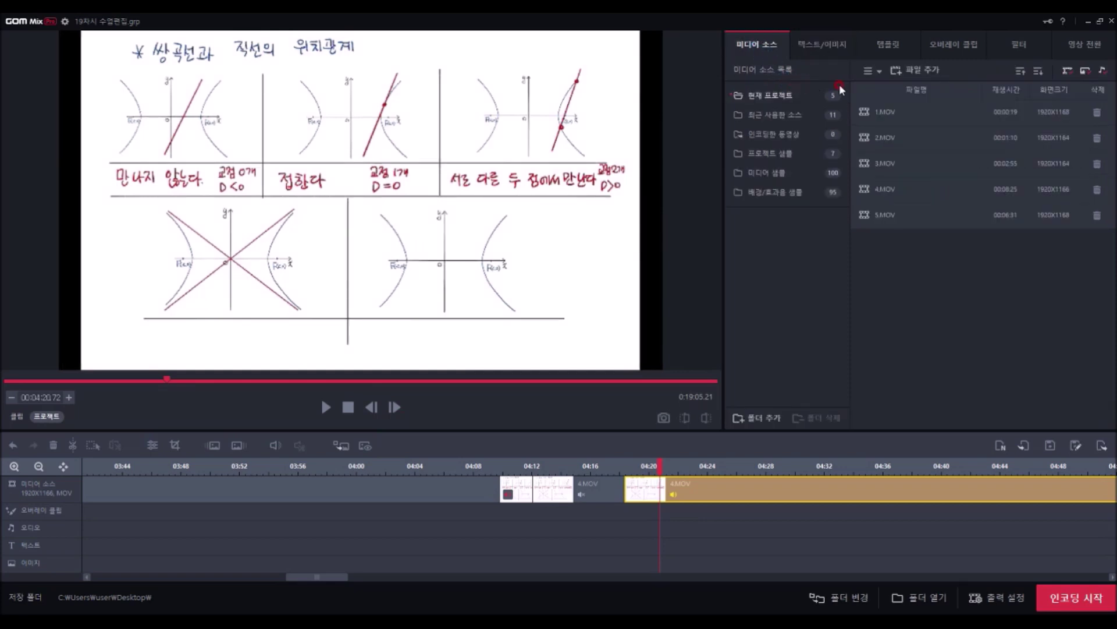
pyautogui.click(920, 71)
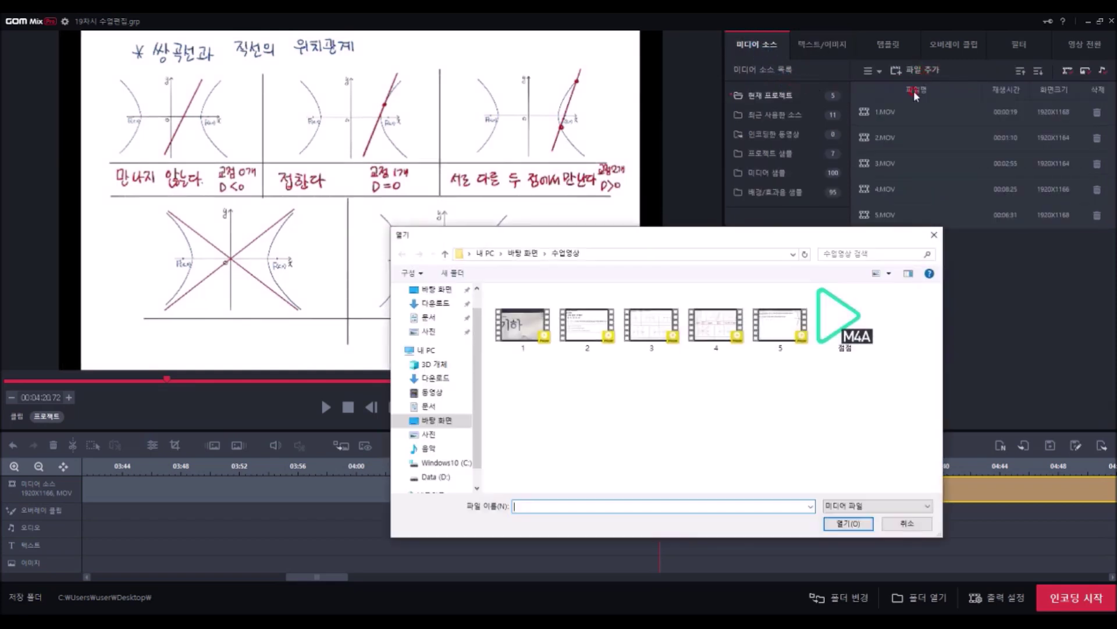
pyautogui.click(825, 307)
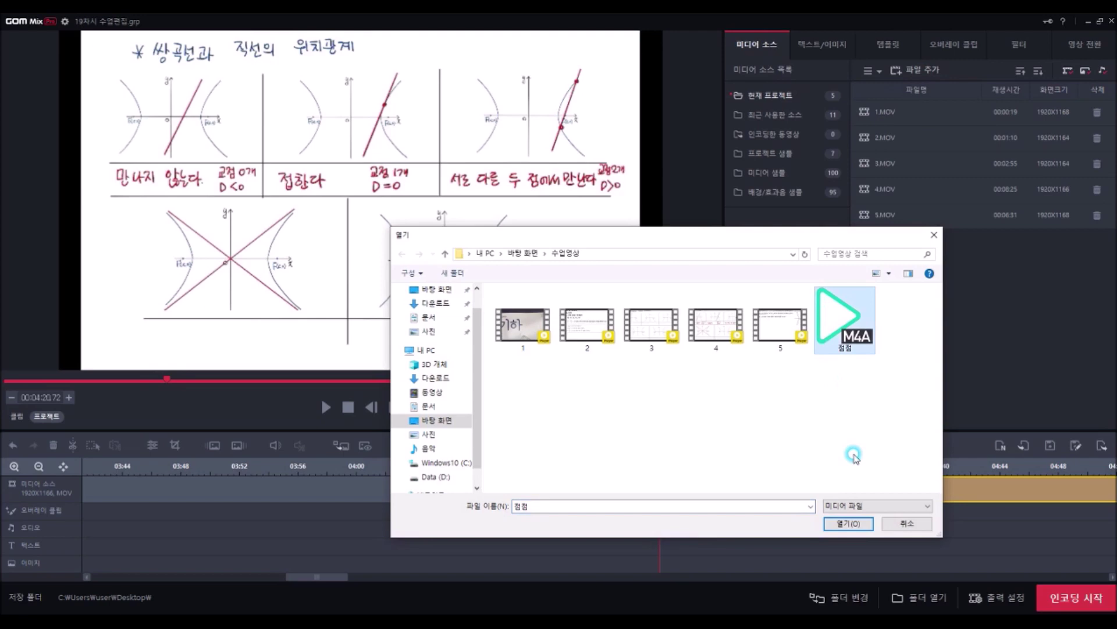
pyautogui.click(849, 524)
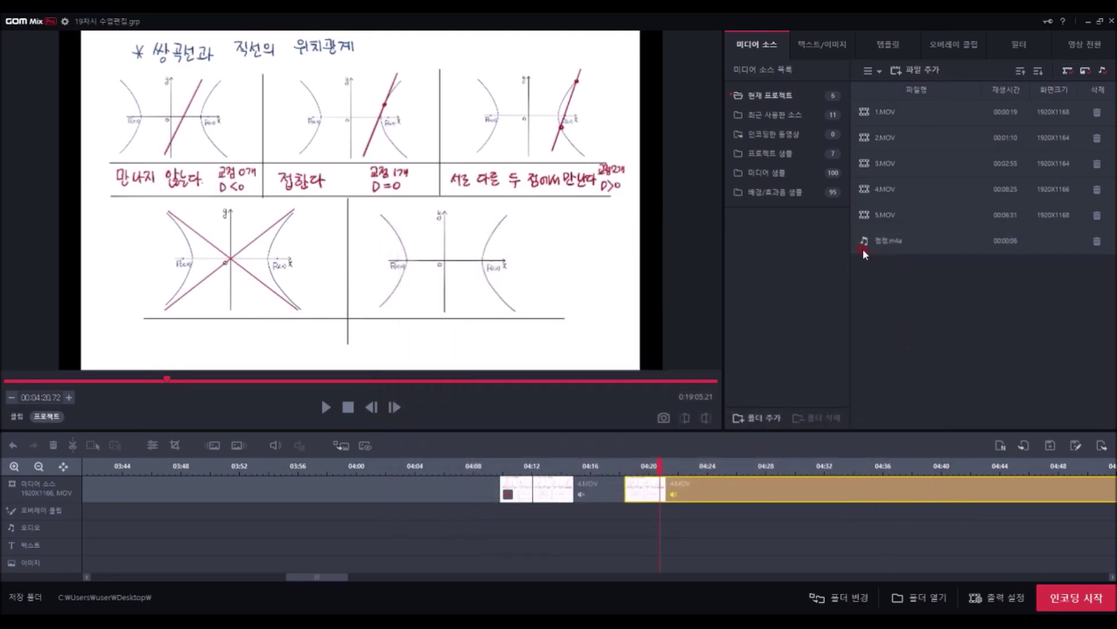
# Place 점점.m4a on the audio track at 04:12, directly beneath the muted 4.MOV segment.
pyautogui.click(558, 490)
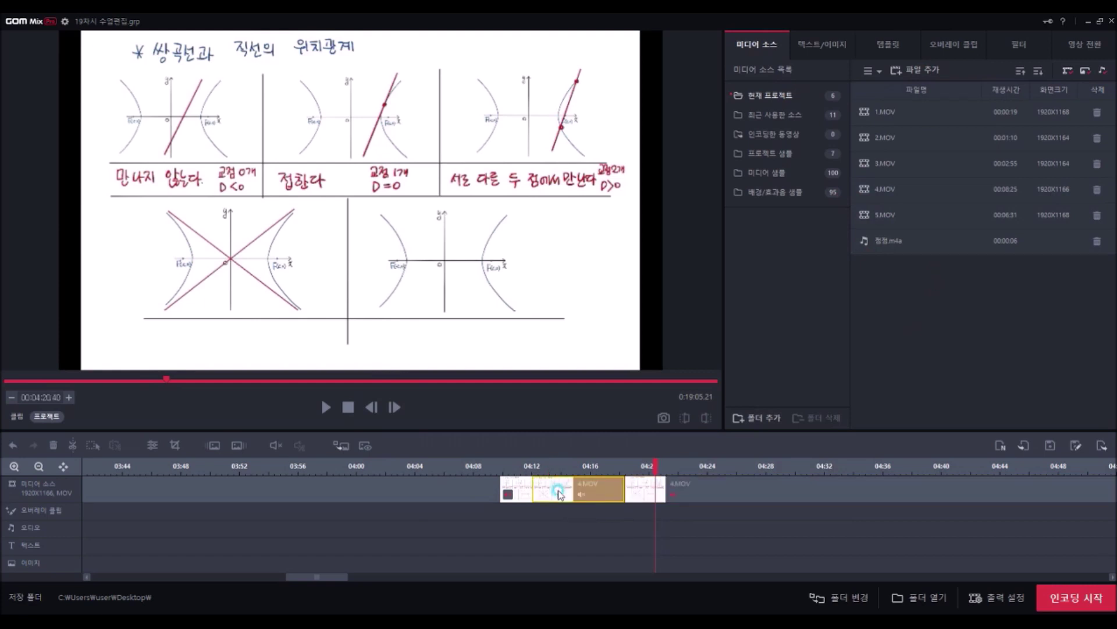
pyautogui.click(900, 245)
pyautogui.moveTo(901, 245); pyautogui.dragTo(542, 530)
pyautogui.click(705, 535)
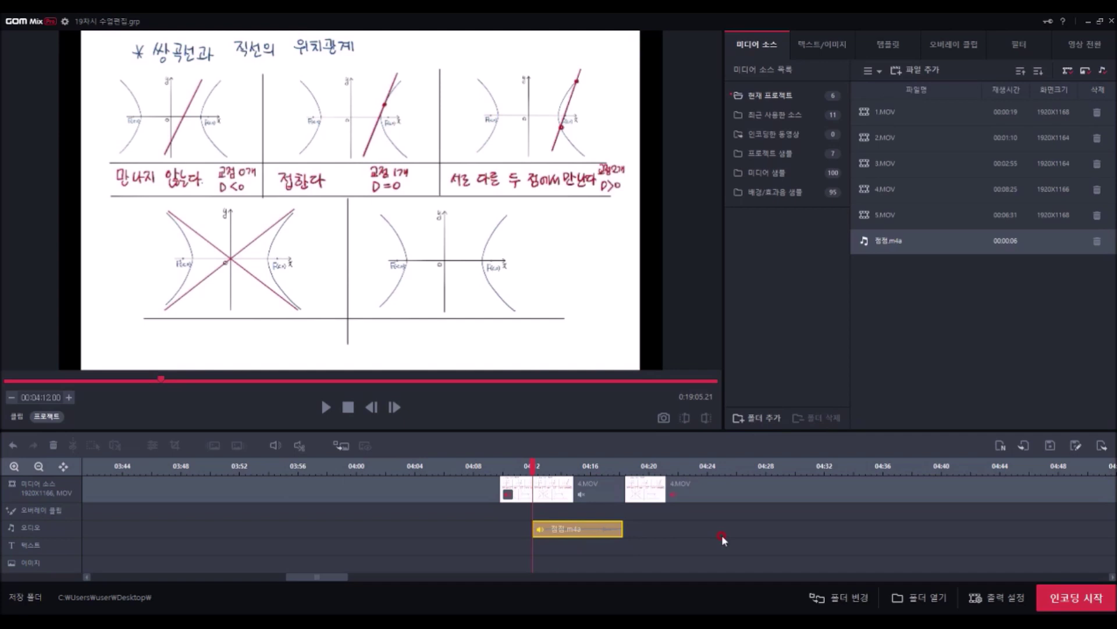
# Play back the project from 04:10.64 to check the sound effect over the muted 4.MOV segment.
pyautogui.hotkey('ctrl', 'z')
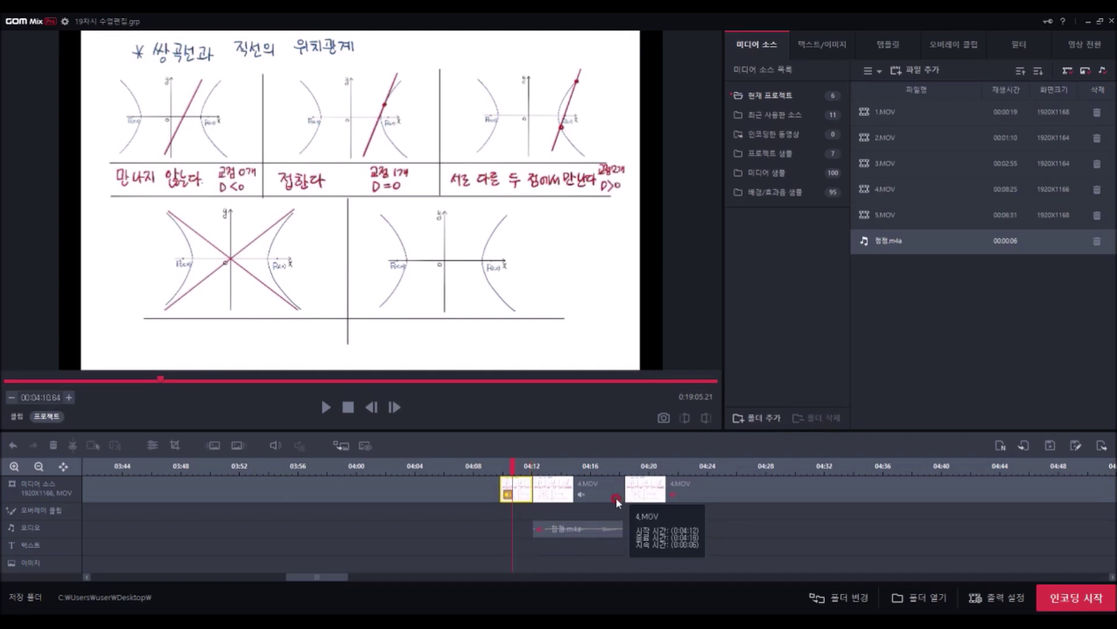
pyautogui.click(327, 408)
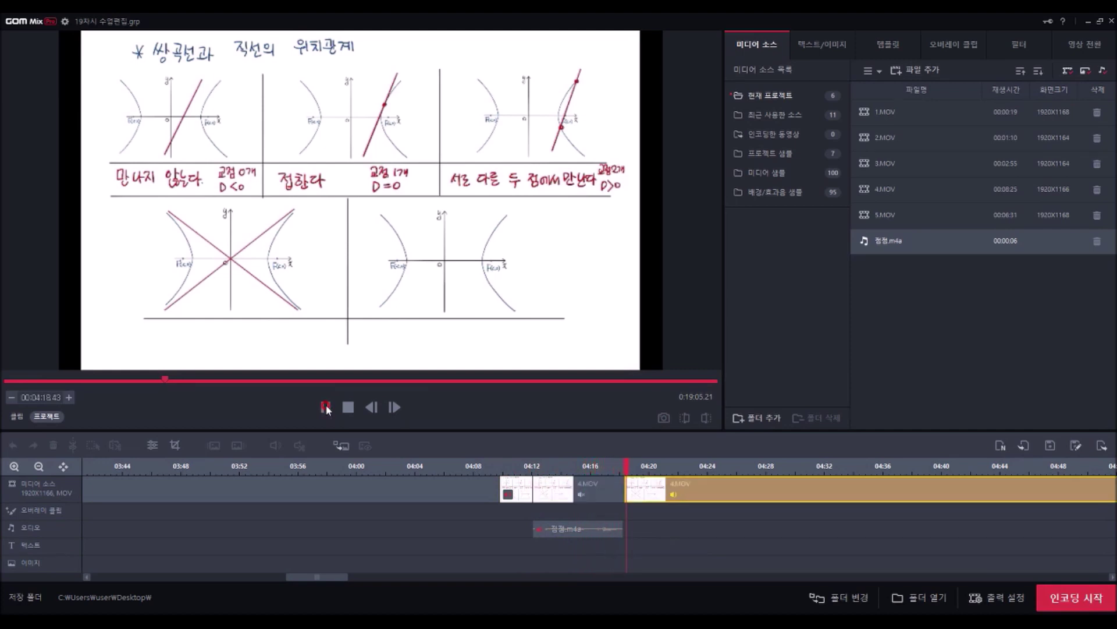
pyautogui.click(326, 407)
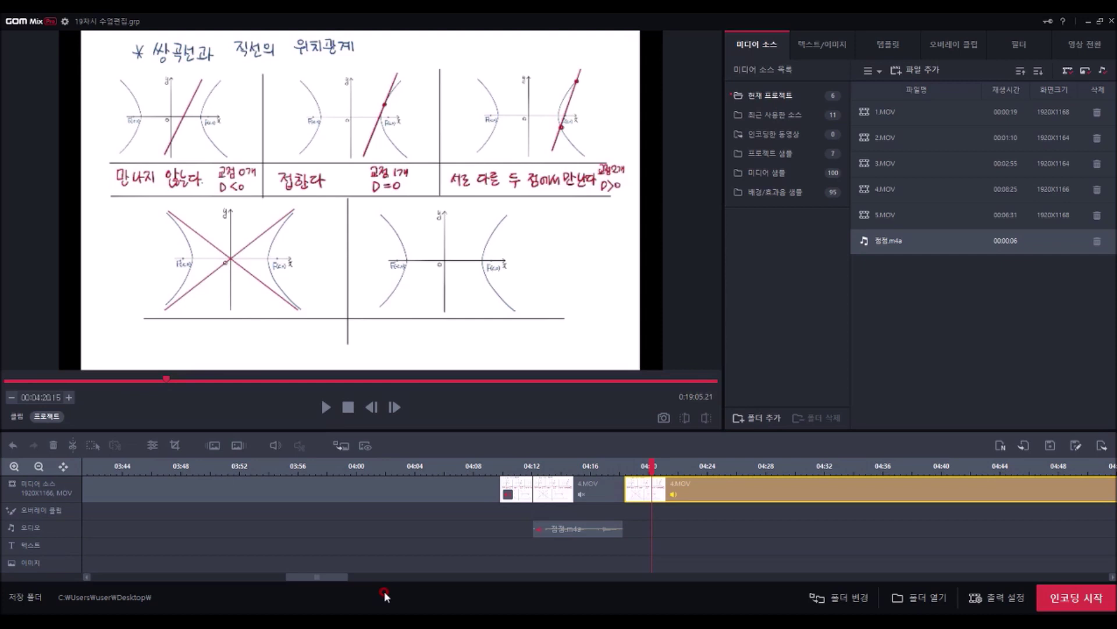
# Confirm the output settings with the frame size at 1920 x 1080 (Full HD) in MP4 format.
pyautogui.scroll(-3, 358, 501)
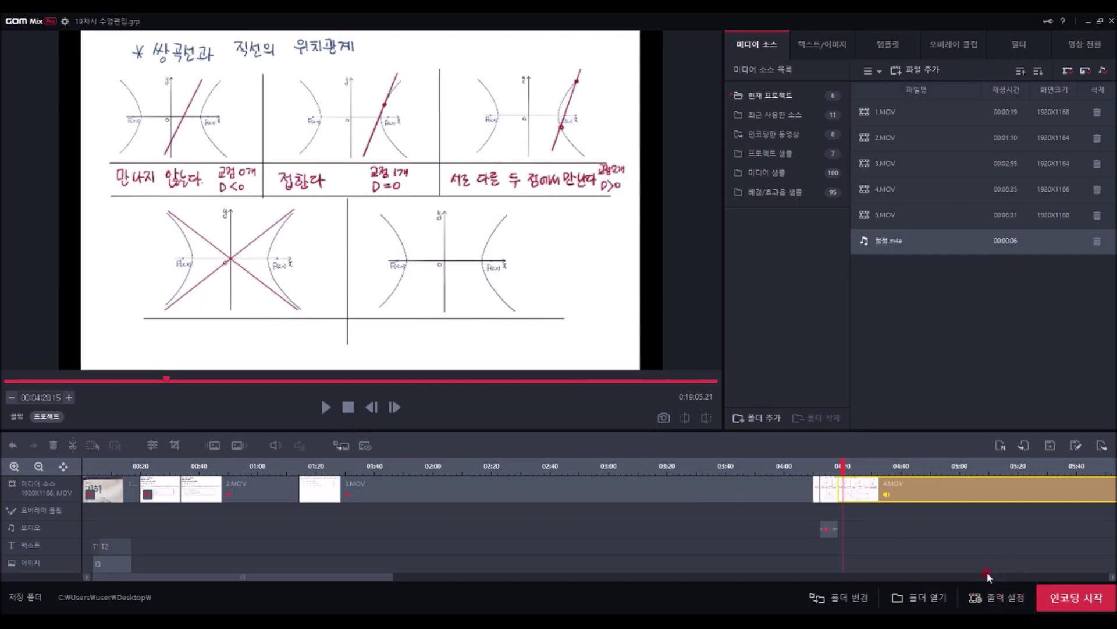
pyautogui.click(996, 597)
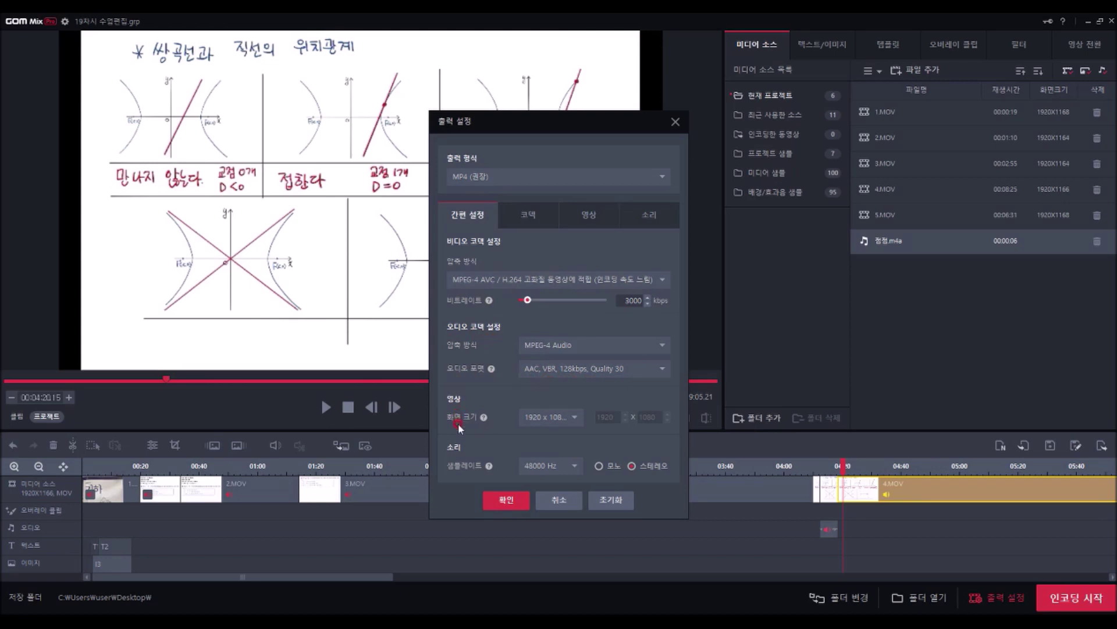
pyautogui.click(573, 419)
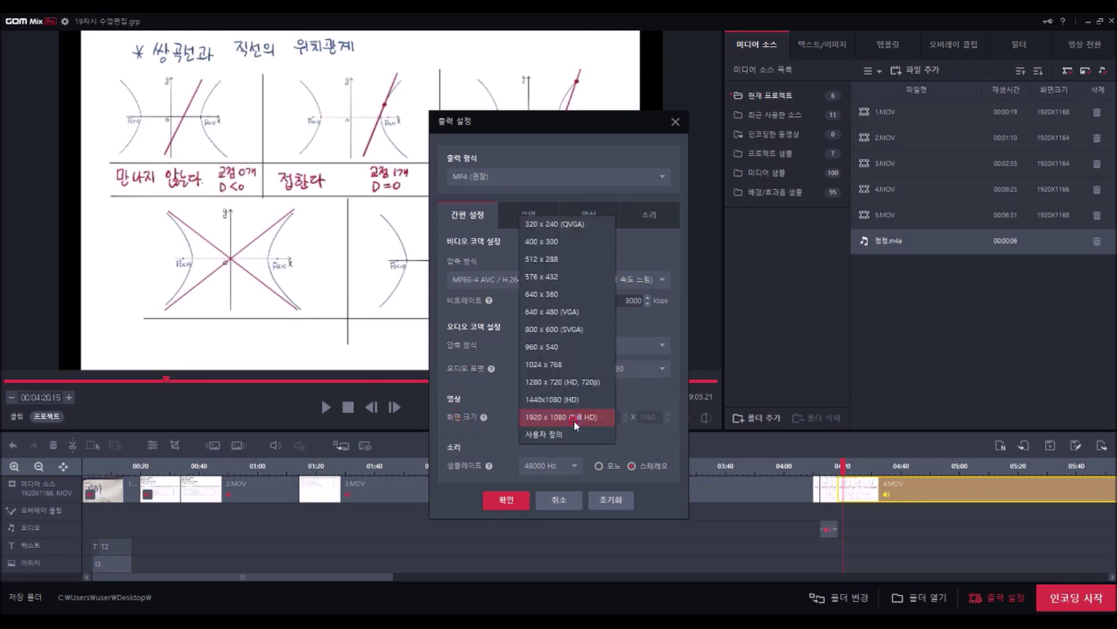
pyautogui.click(574, 418)
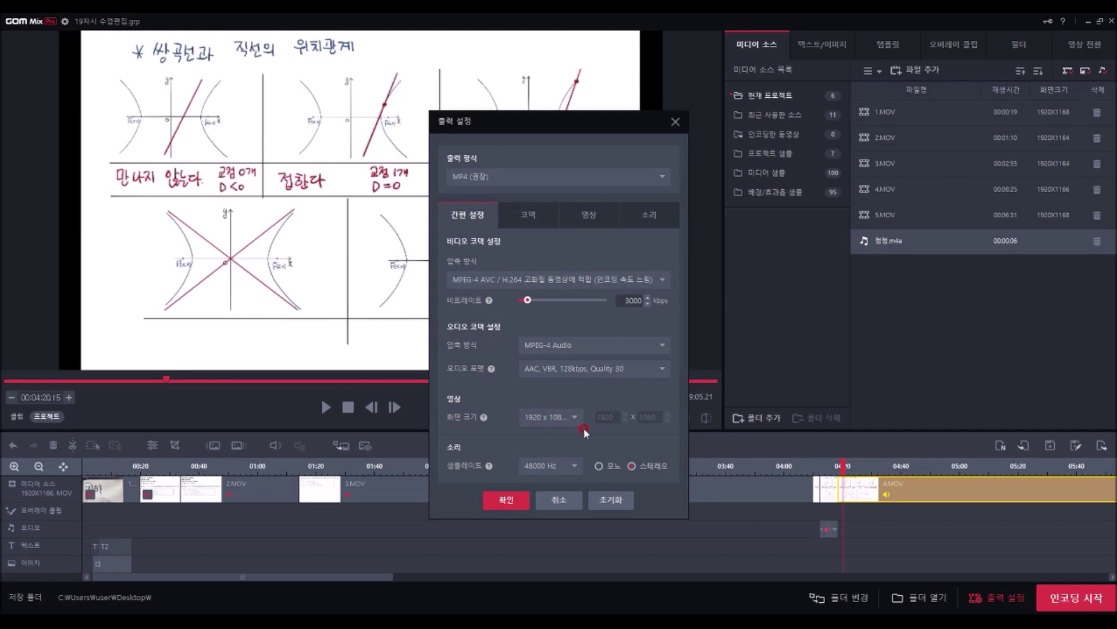
pyautogui.click(511, 505)
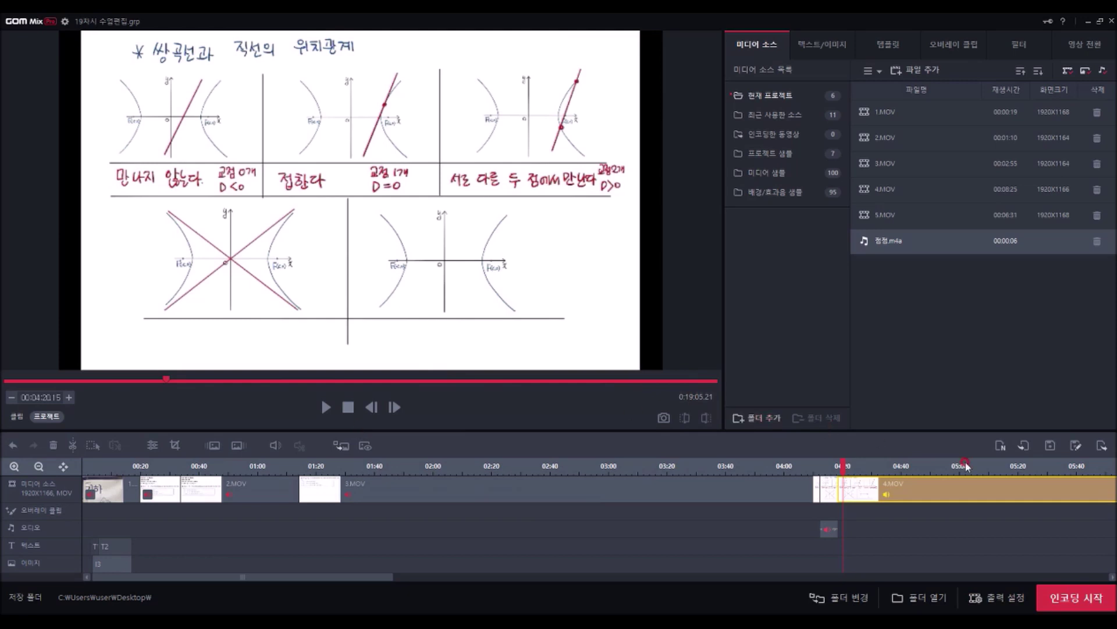
# Encode the finished project to the desktop under the file name 19차시 수업영상.
pyautogui.click(1088, 601)
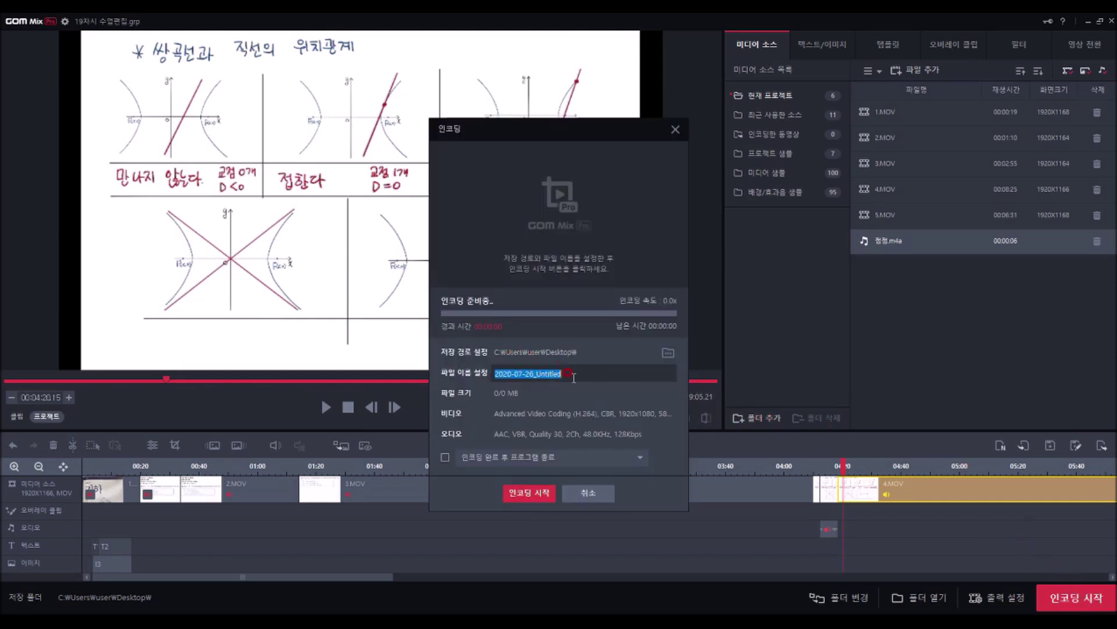
pyautogui.write('19차시')
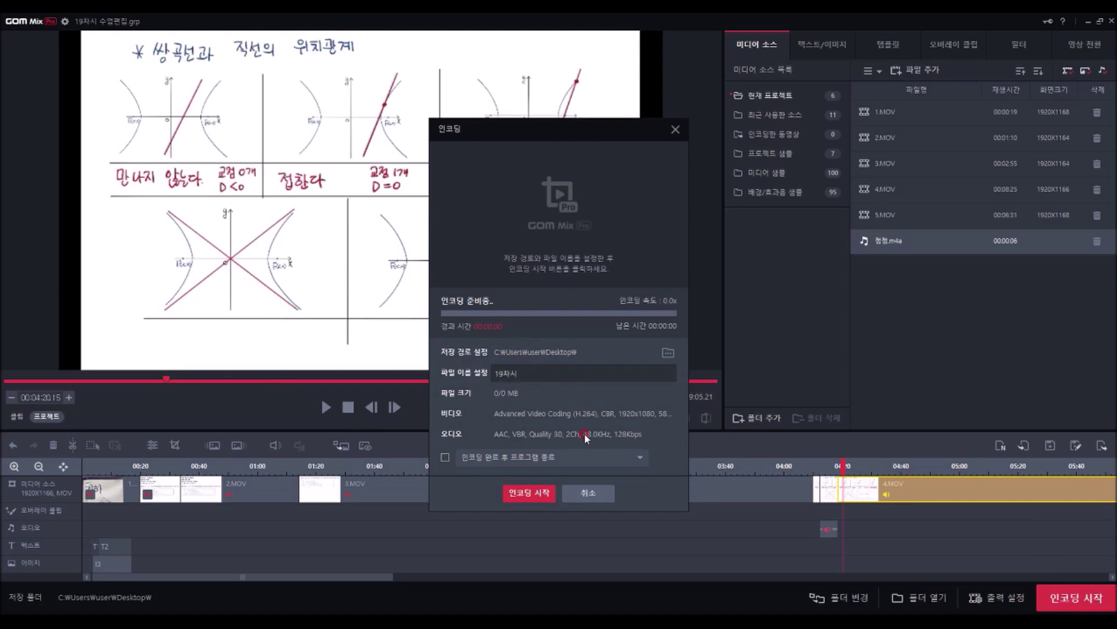
pyautogui.click(538, 494)
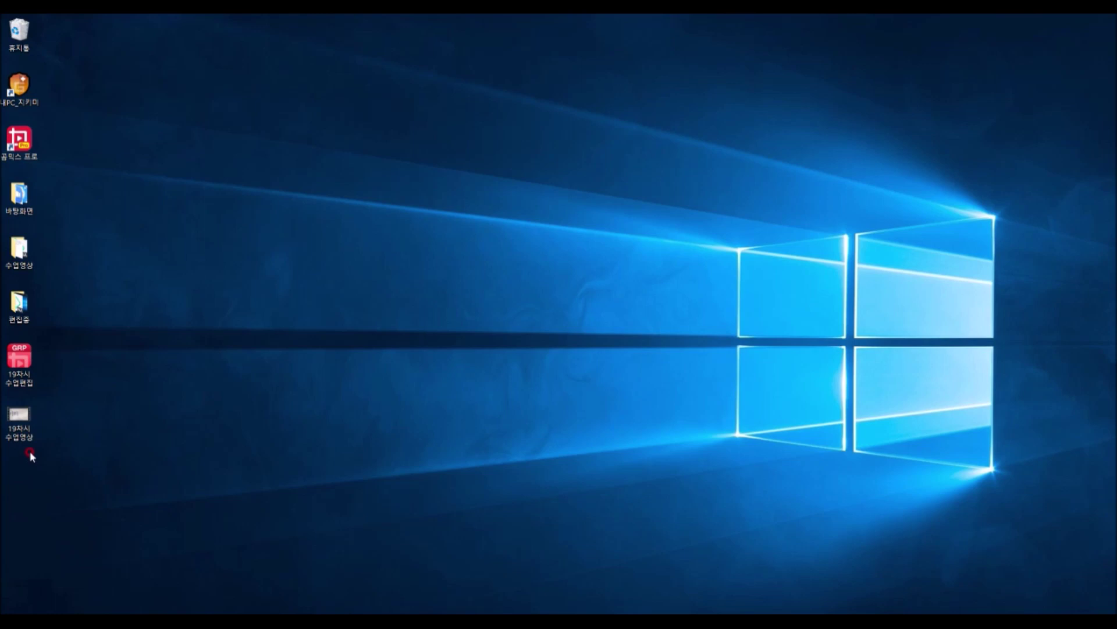
# Check the file size of the exported 19차시 수업영상 video in its properties, and close them.
pyautogui.rightClick(22, 412)
pyautogui.click(69, 408)
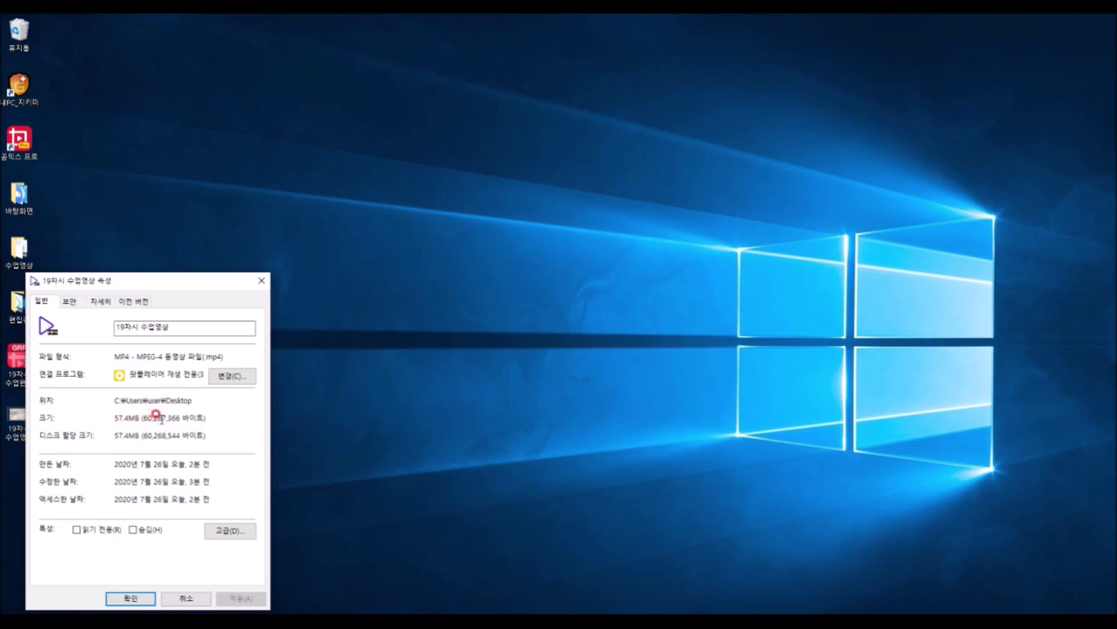
pyautogui.click(254, 282)
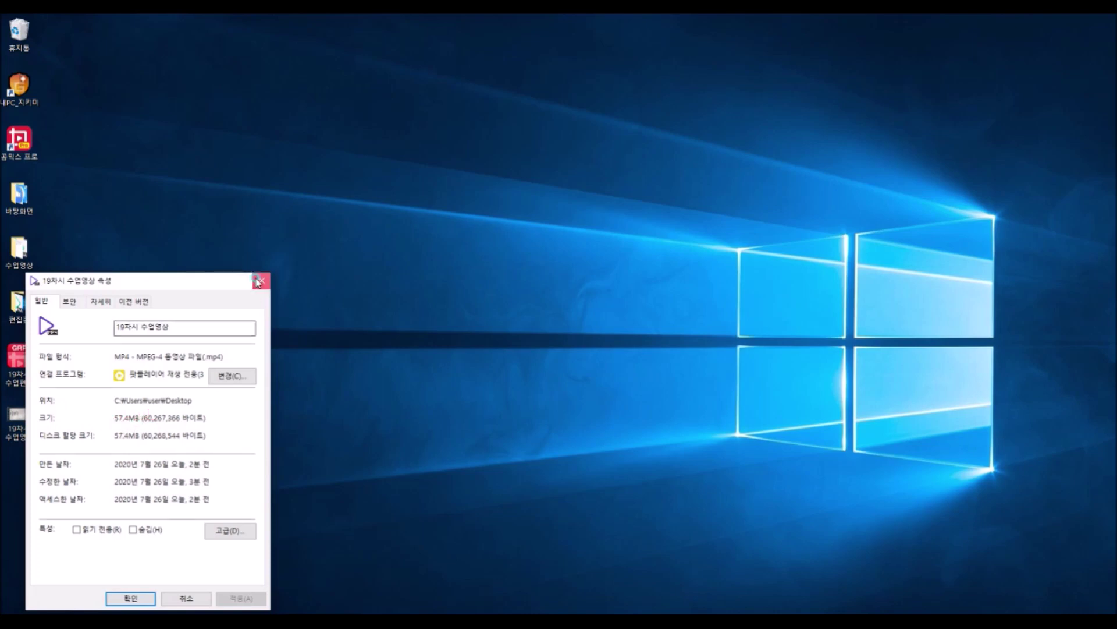